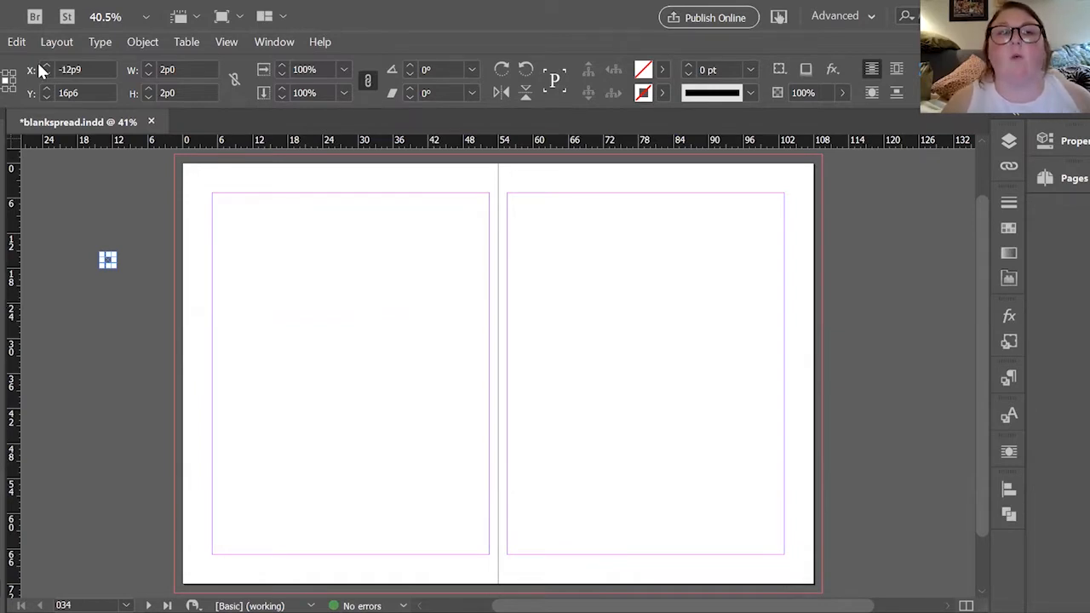
Set the column number to 8 in the spread's margins and columns settings.
{"action": "left_click", "coordinate": [60, 44]}
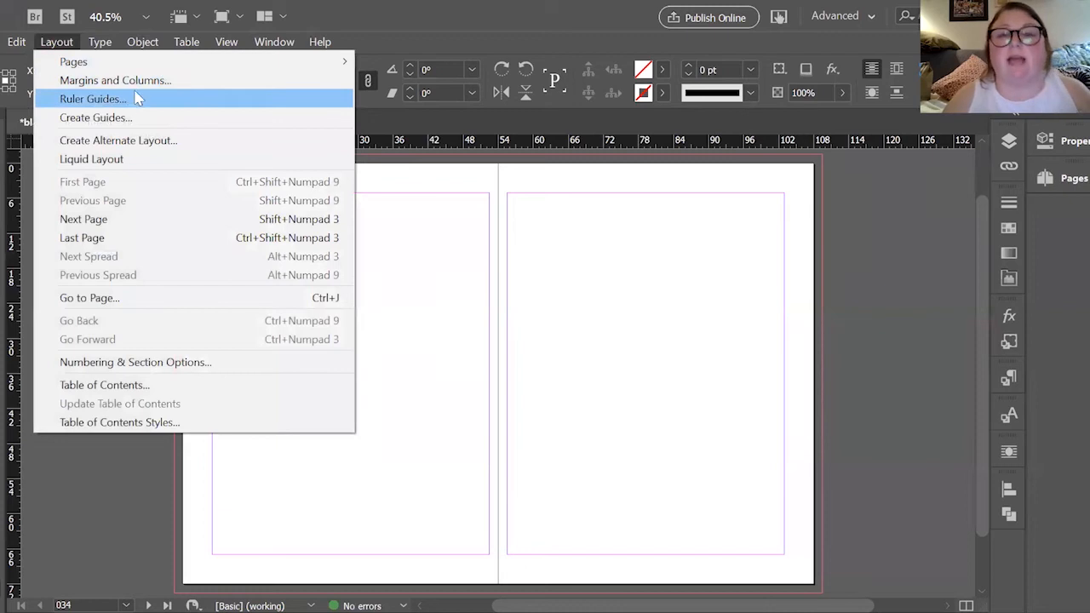
{"action": "left_click", "coordinate": [143, 84]}
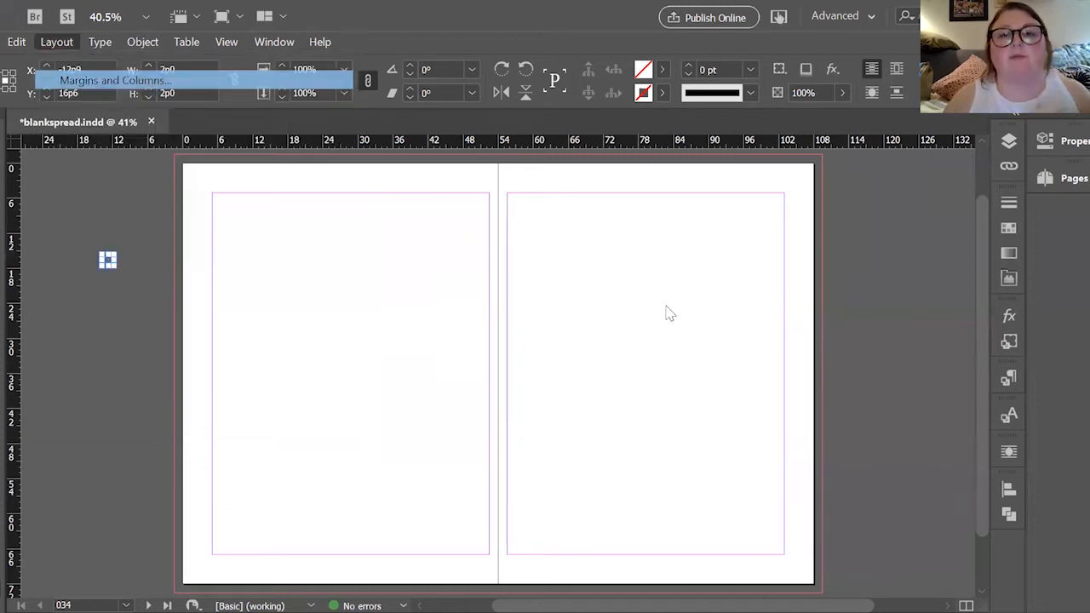
{"action": "left_click", "coordinate": [691, 295]}
{"action": "left_click", "coordinate": [691, 295]}
{"action": "left_click", "coordinate": [691, 293]}
{"action": "left_click", "coordinate": [691, 294]}
{"action": "left_click", "coordinate": [691, 294]}
{"action": "left_click", "coordinate": [692, 294]}
{"action": "left_click", "coordinate": [691, 294]}
{"action": "left_click", "coordinate": [691, 294]}
{"action": "left_click", "coordinate": [692, 293]}
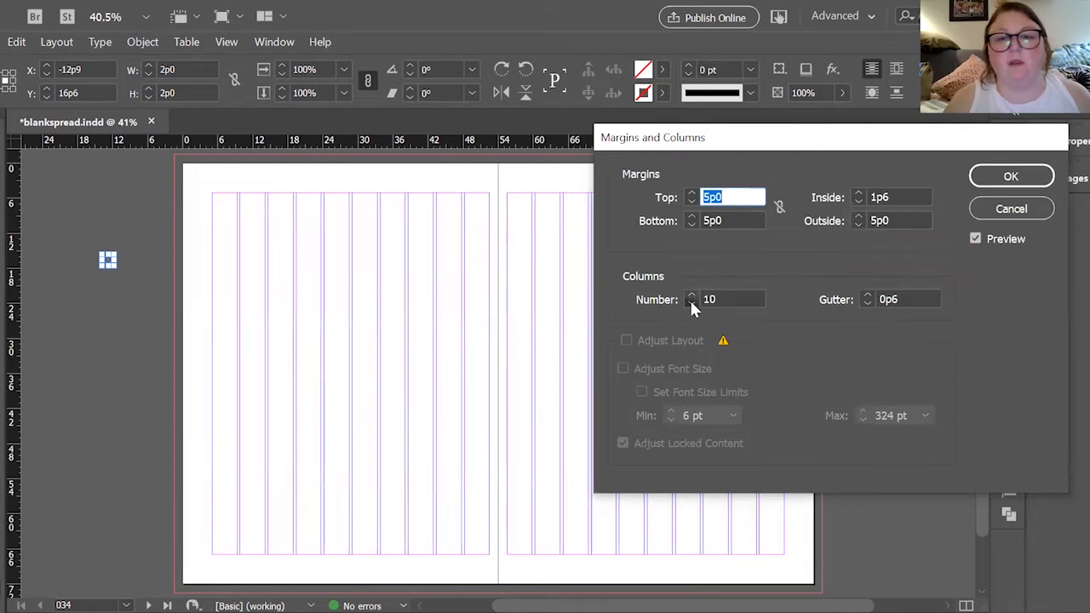
{"action": "left_click", "coordinate": [691, 301]}
{"action": "left_click", "coordinate": [690, 302]}
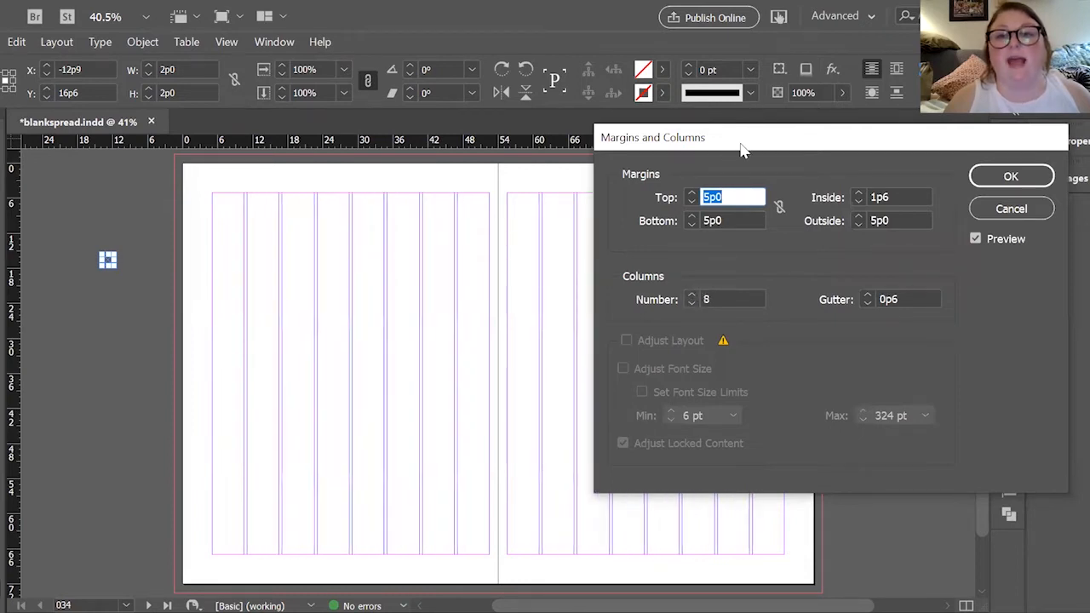
{"action": "left_click_drag", "start_coordinate": [737, 146], "coordinate": [353, 273]}
{"action": "left_click", "coordinate": [634, 304]}
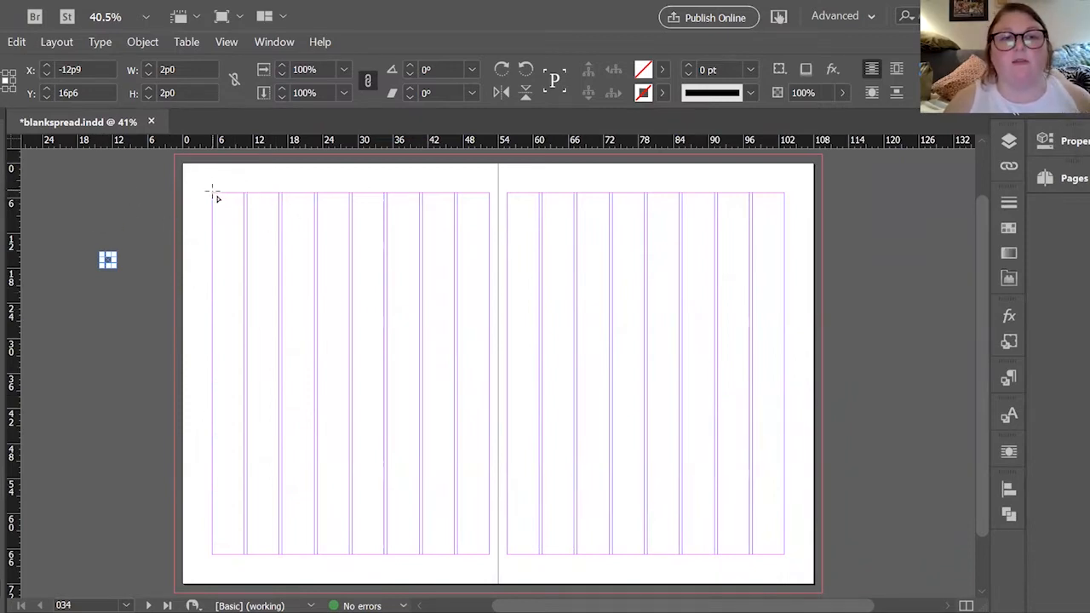
Try drawing a frame from the left page's upper margin corner across the gutter, and undo it.
{"action": "left_click_drag", "start_coordinate": [213, 194], "coordinate": [534, 407]}
{"action": "key", "text": "ctrl+z"}
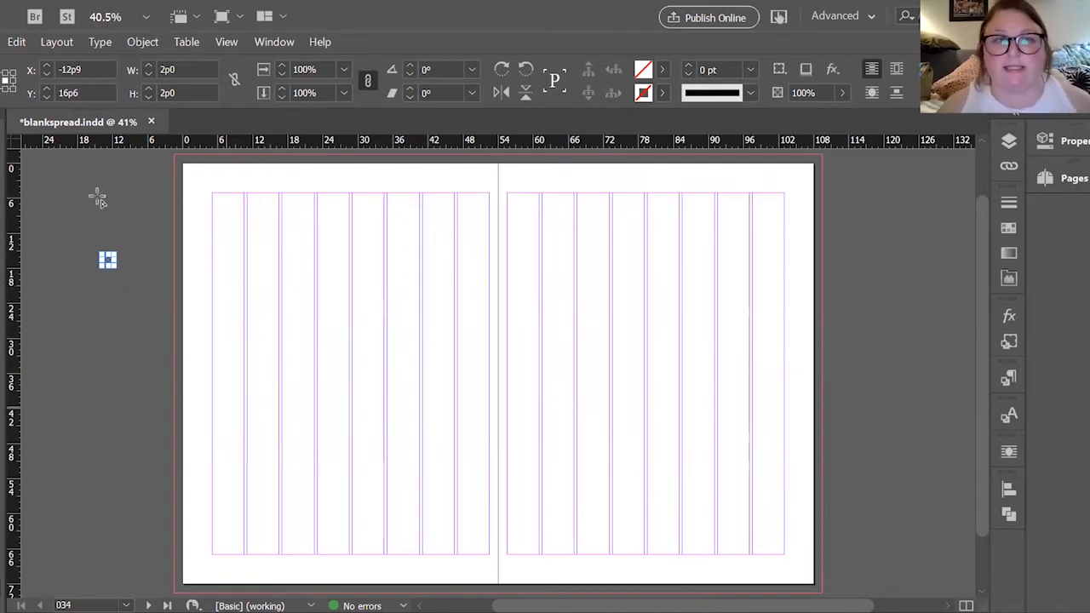
Set the column number back to 1 in the spread's margins and columns settings.
{"action": "left_click", "coordinate": [75, 42]}
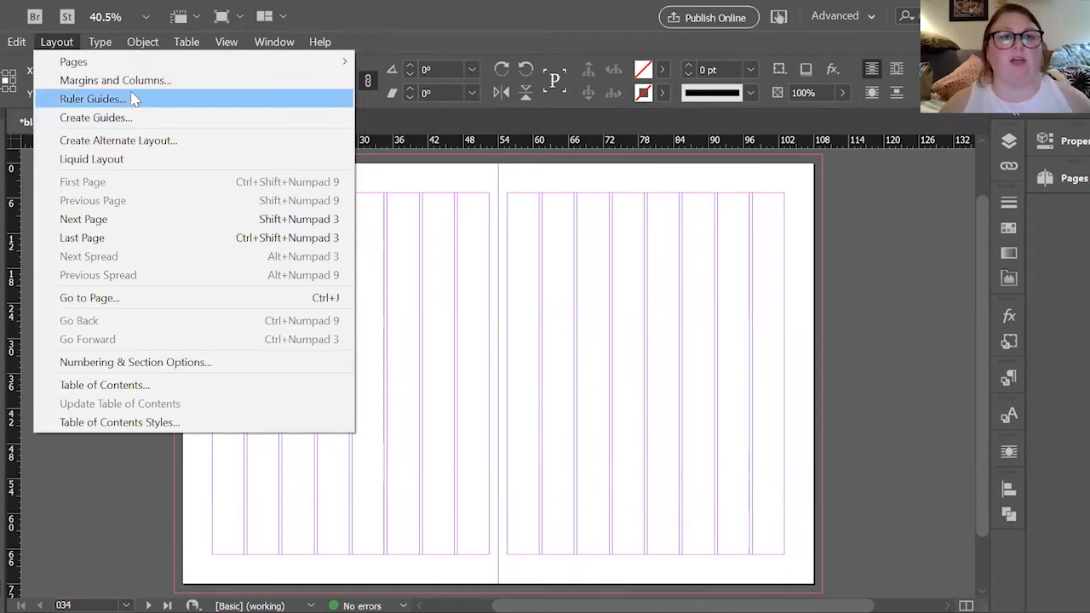
{"action": "left_click", "coordinate": [134, 82]}
{"action": "left_click", "coordinate": [316, 432]}
{"action": "left_click", "coordinate": [315, 431]}
{"action": "left_click", "coordinate": [315, 431]}
{"action": "left_click", "coordinate": [315, 432]}
{"action": "left_click", "coordinate": [315, 431]}
{"action": "left_click", "coordinate": [315, 431]}
{"action": "left_click", "coordinate": [315, 432]}
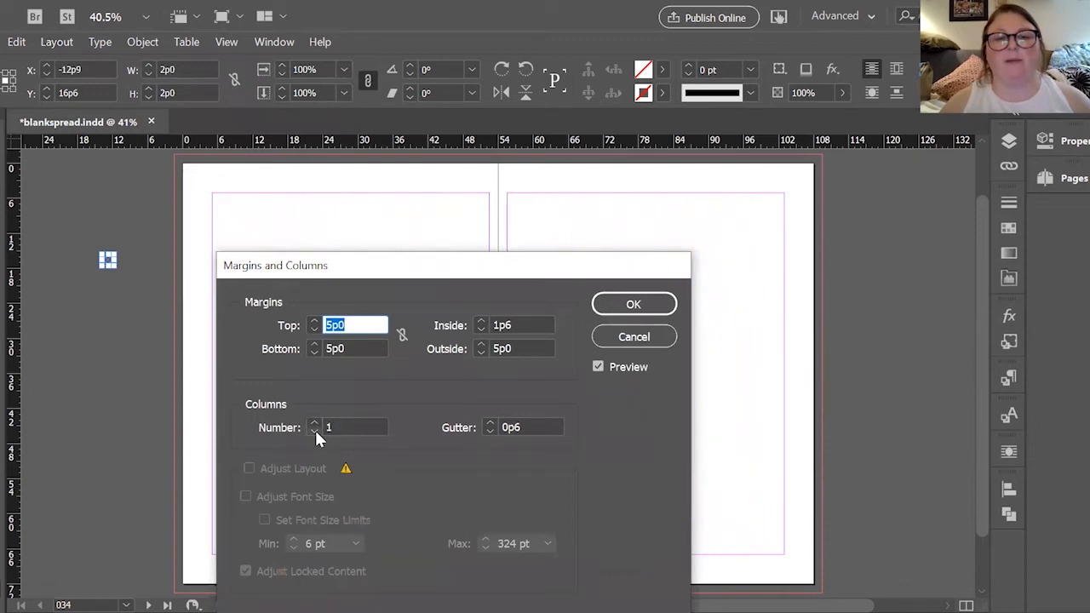
{"action": "left_click", "coordinate": [640, 307]}
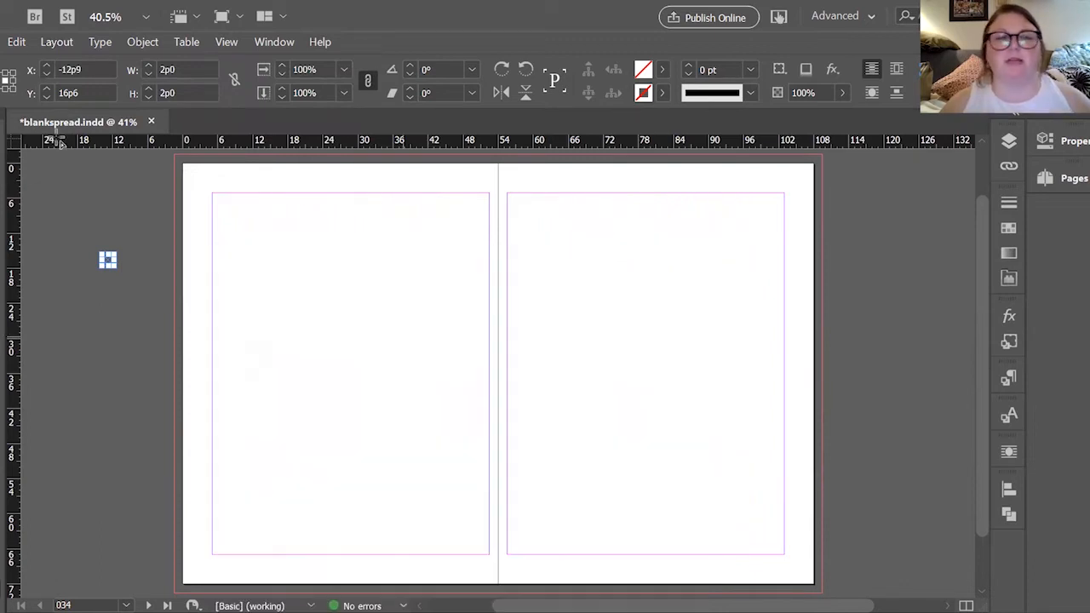
{"action": "left_click", "coordinate": [67, 48]}
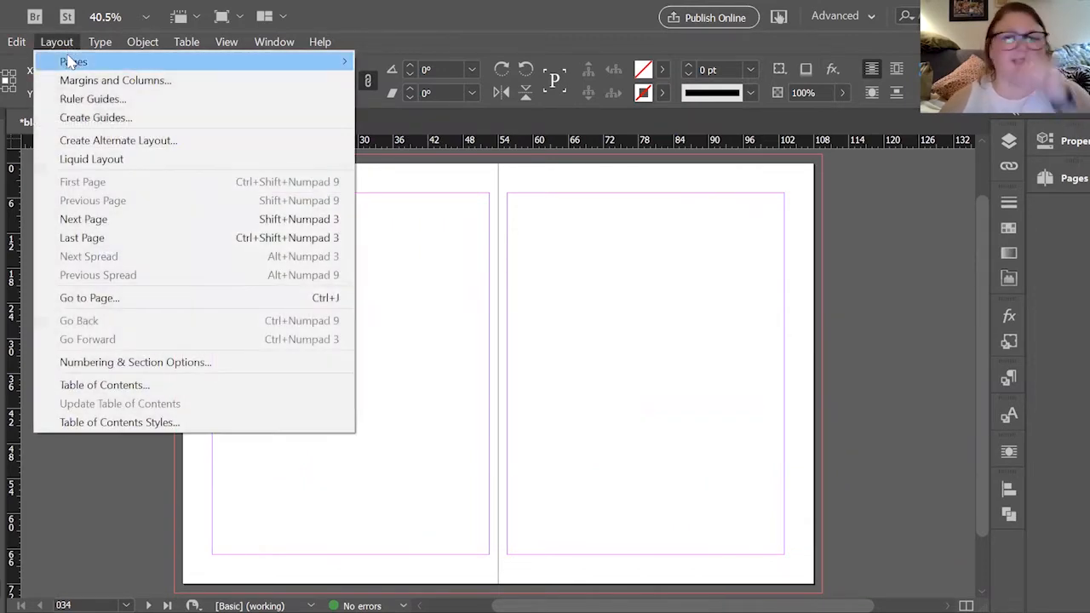
{"action": "mouse_move", "coordinate": [66, 63]}
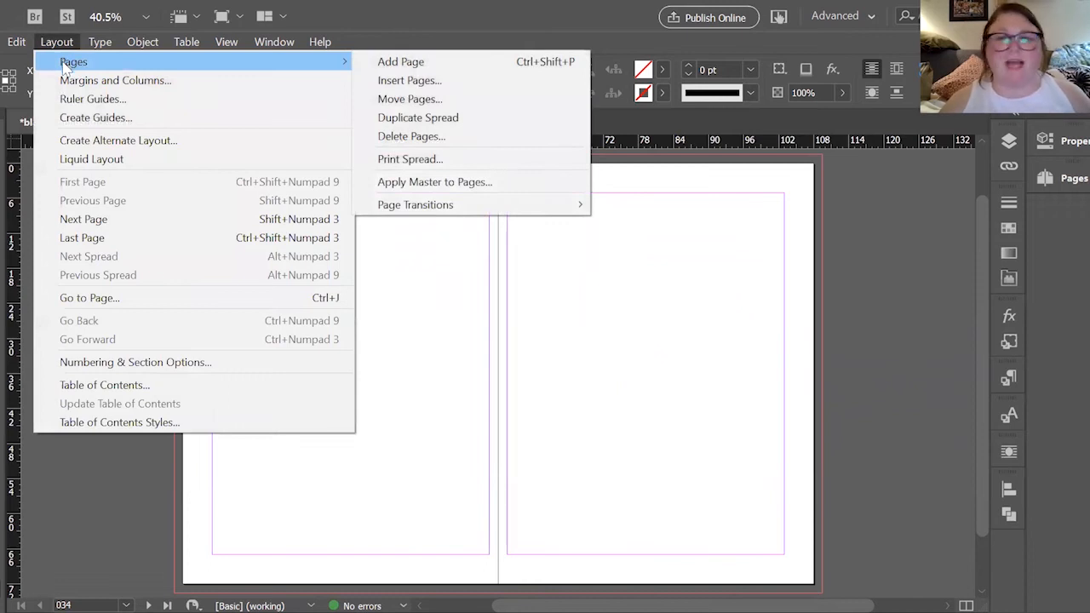
{"action": "left_click", "coordinate": [81, 119]}
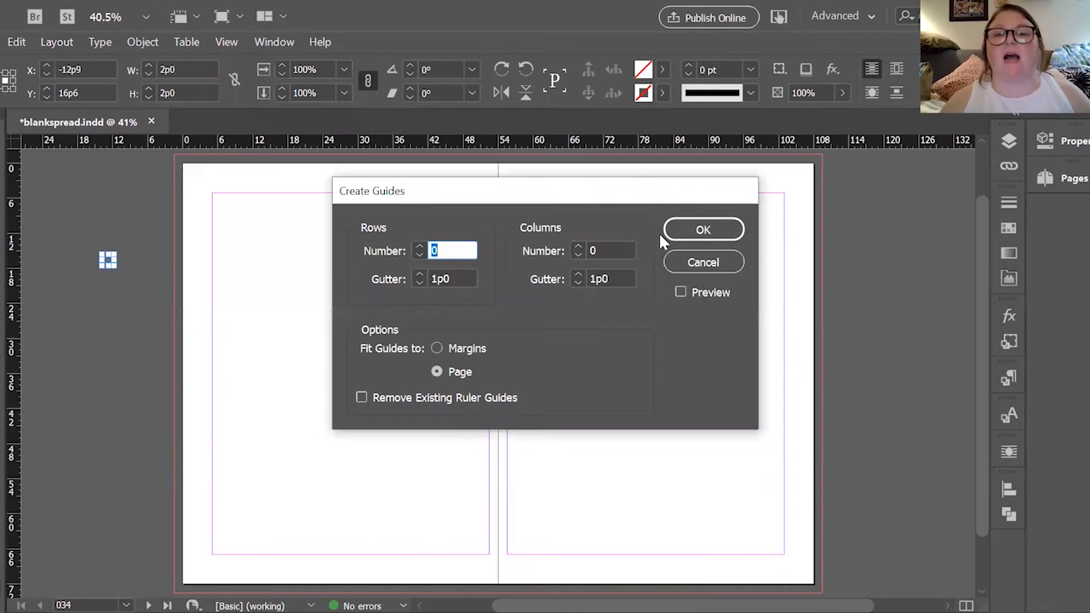
{"action": "left_click", "coordinate": [705, 262]}
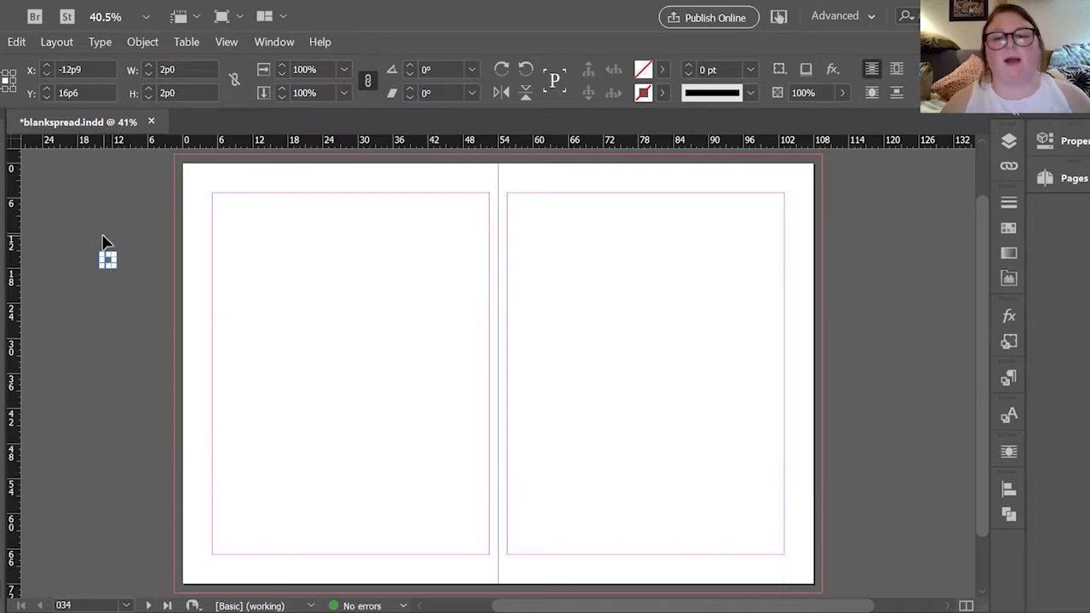
Snap the small square frame into the left page's upper-left margin corner and fill it with BRIDGELAND NAVY.
{"action": "key", "text": "ctrl+equal"}
{"action": "key", "text": "ctrl+equal"}
{"action": "key", "text": "ctrl+equal"}
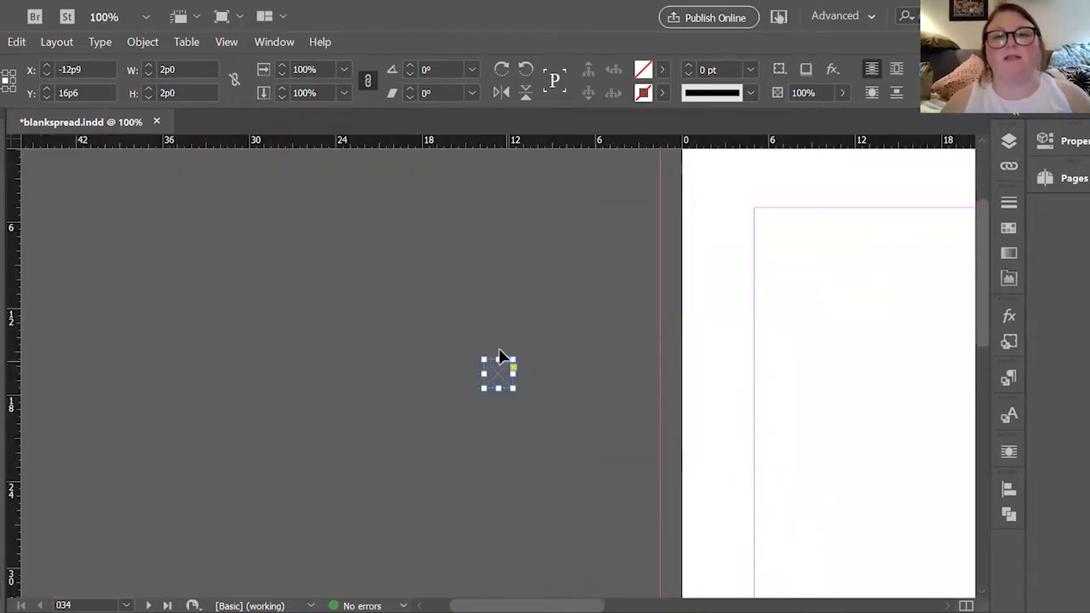
{"action": "left_click_drag", "start_coordinate": [501, 357], "coordinate": [776, 236]}
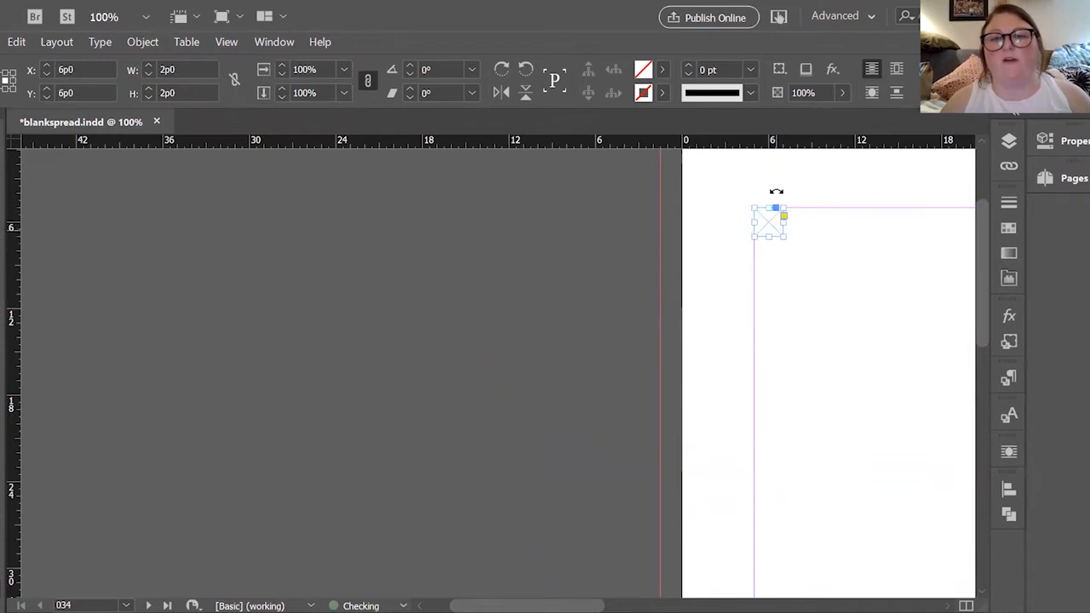
{"action": "left_click", "coordinate": [663, 70]}
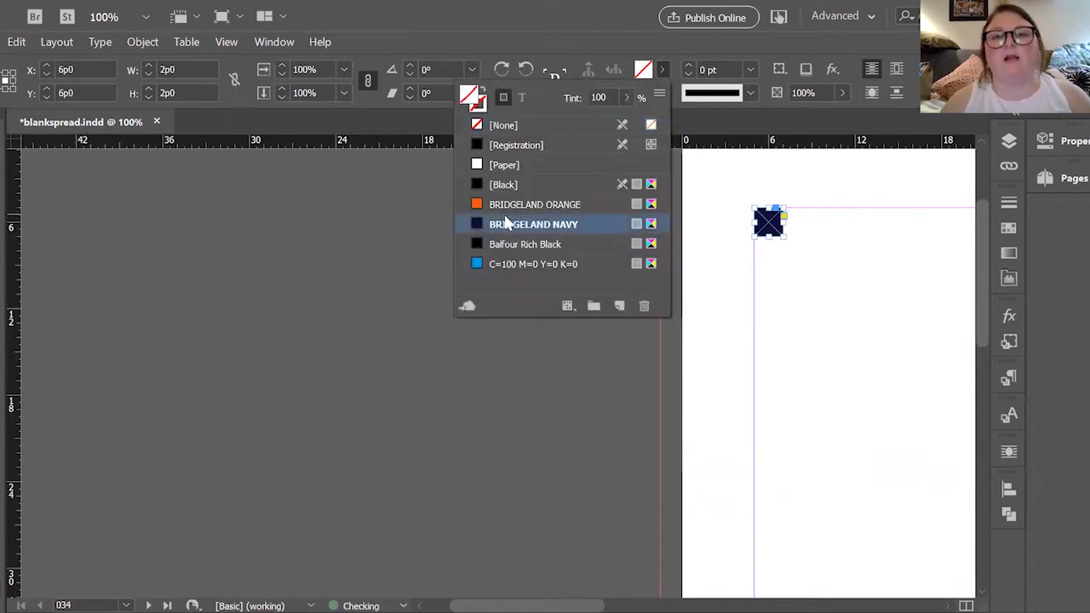
{"action": "left_click", "coordinate": [507, 223]}
{"action": "left_click", "coordinate": [641, 231]}
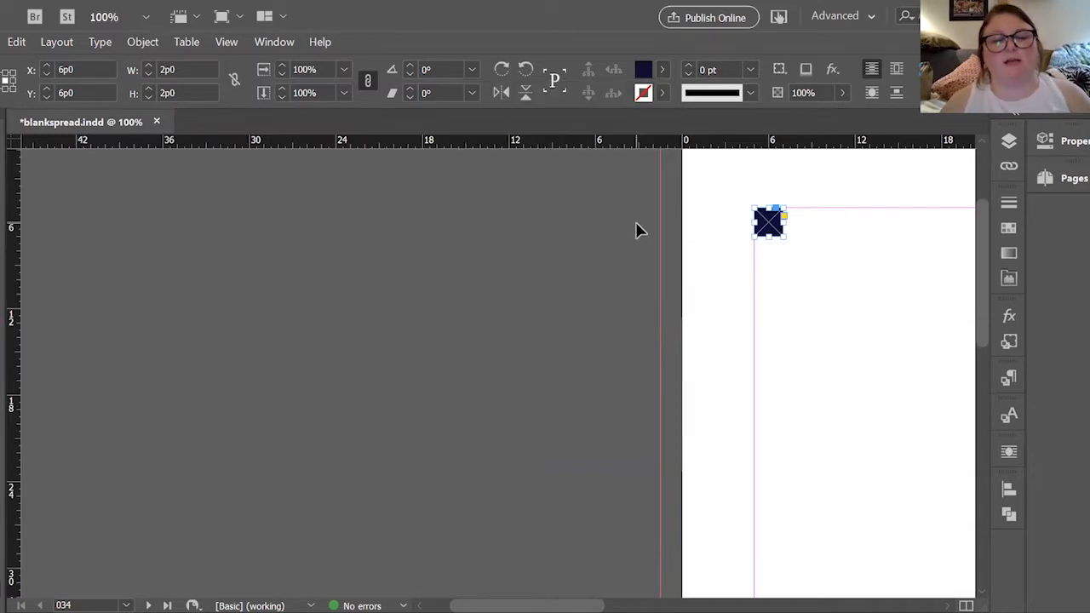
{"action": "key", "text": "ctrl+alt+0"}
{"action": "left_click", "coordinate": [151, 286]}
Start creating guides fitted to the margins with 0p6 row and column gutters, removing existing ruler guides.
{"action": "left_click", "coordinate": [57, 42]}
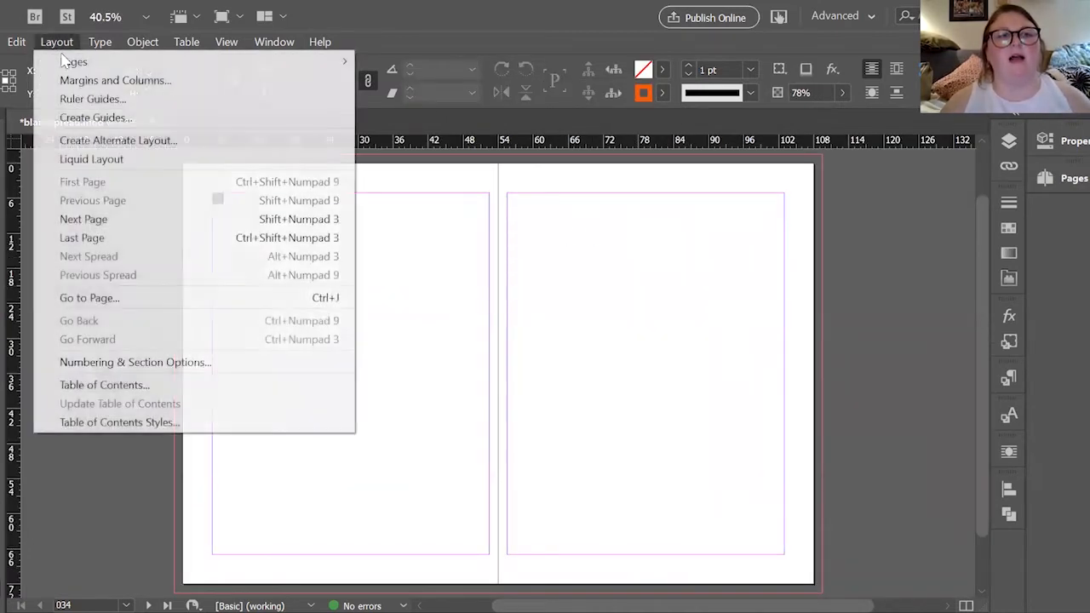
{"action": "left_click", "coordinate": [96, 118]}
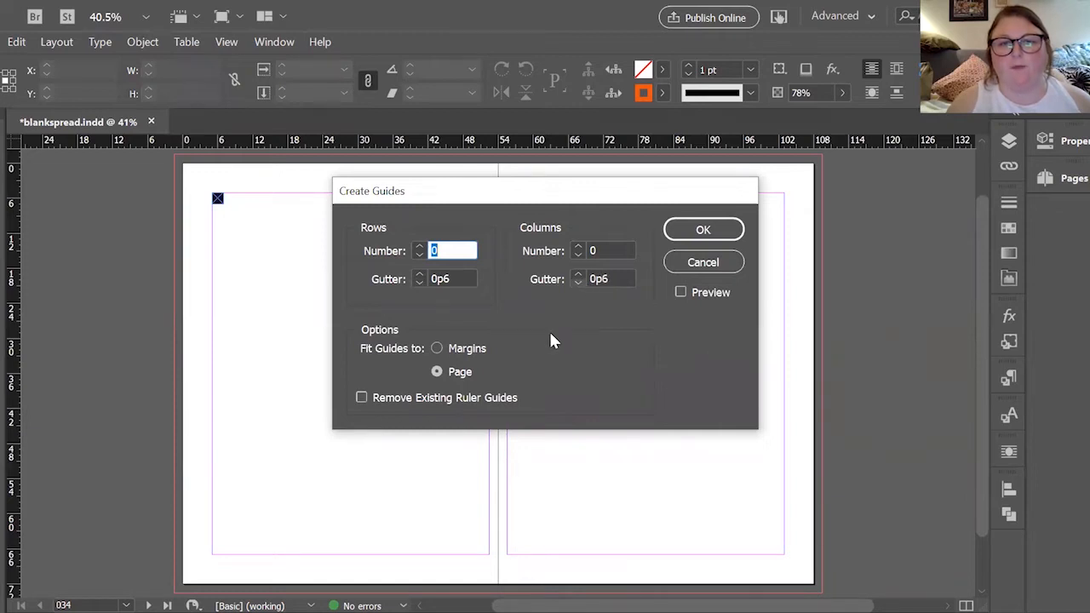
{"action": "left_click", "coordinate": [464, 356]}
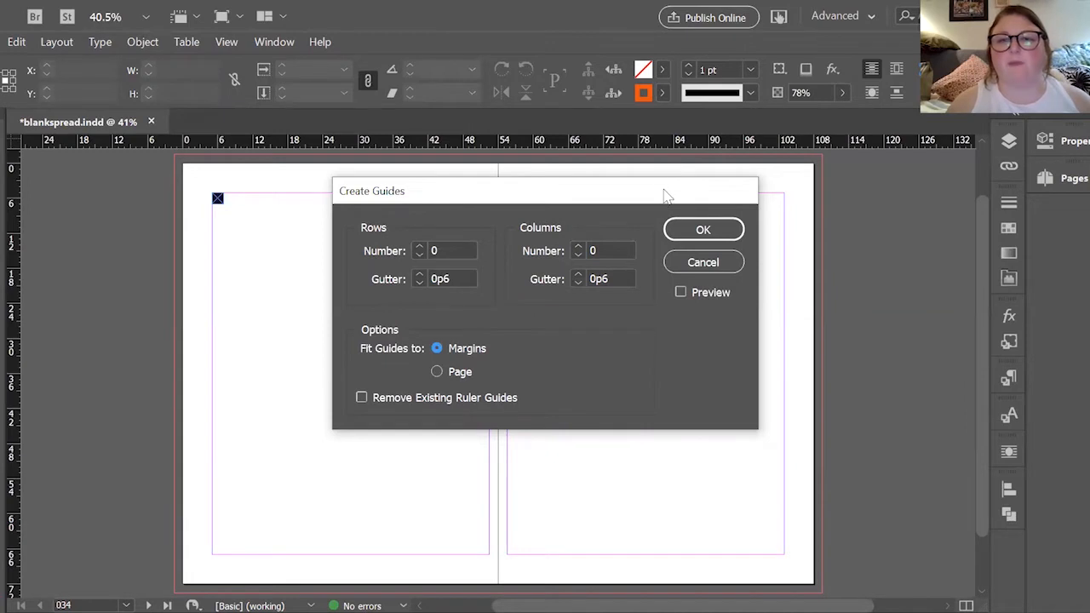
{"action": "left_click_drag", "start_coordinate": [668, 196], "coordinate": [962, 305]}
{"action": "left_click", "coordinate": [723, 506]}
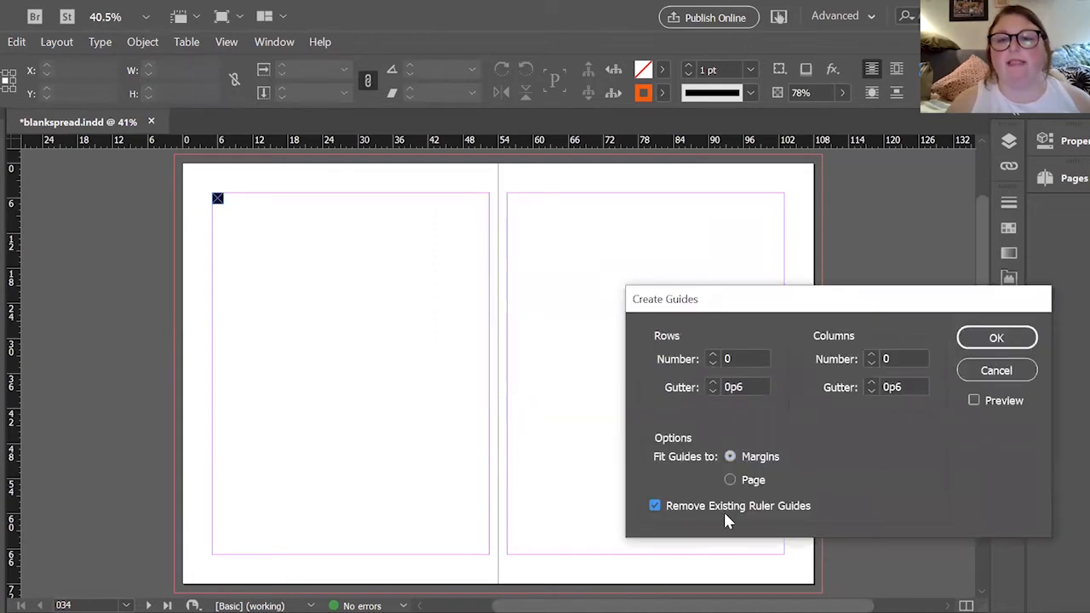
Set the number of guide rows to 24 with the preview turned on.
{"action": "left_click", "coordinate": [711, 355]}
{"action": "left_click", "coordinate": [712, 355]}
{"action": "left_click", "coordinate": [712, 355]}
{"action": "left_click", "coordinate": [711, 355]}
{"action": "left_click", "coordinate": [710, 354]}
{"action": "left_click", "coordinate": [1021, 403]}
{"action": "left_click", "coordinate": [712, 355]}
{"action": "left_click", "coordinate": [713, 355]}
{"action": "left_click", "coordinate": [712, 355]}
{"action": "left_click", "coordinate": [713, 355]}
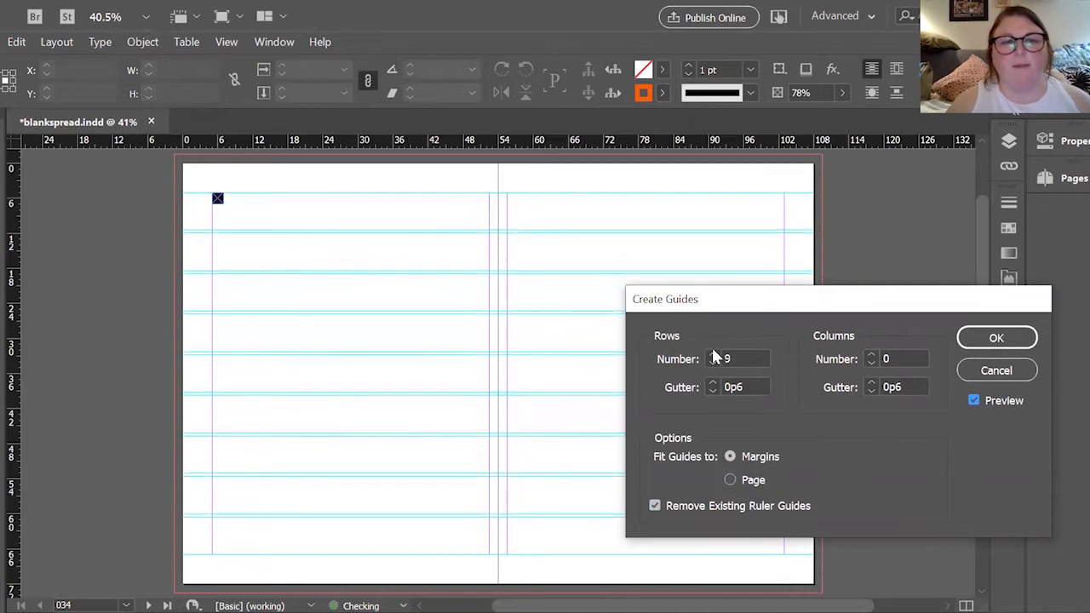
{"action": "left_click", "coordinate": [713, 355]}
{"action": "left_click", "coordinate": [713, 355]}
{"action": "left_click", "coordinate": [713, 355]}
{"action": "left_click", "coordinate": [713, 355]}
{"action": "left_click", "coordinate": [713, 355]}
{"action": "left_click", "coordinate": [713, 355]}
{"action": "left_click", "coordinate": [713, 355]}
{"action": "left_click", "coordinate": [713, 355]}
{"action": "left_click", "coordinate": [712, 355]}
{"action": "left_click", "coordinate": [713, 355]}
{"action": "left_click", "coordinate": [713, 355]}
{"action": "left_click", "coordinate": [713, 355]}
{"action": "left_click", "coordinate": [713, 355]}
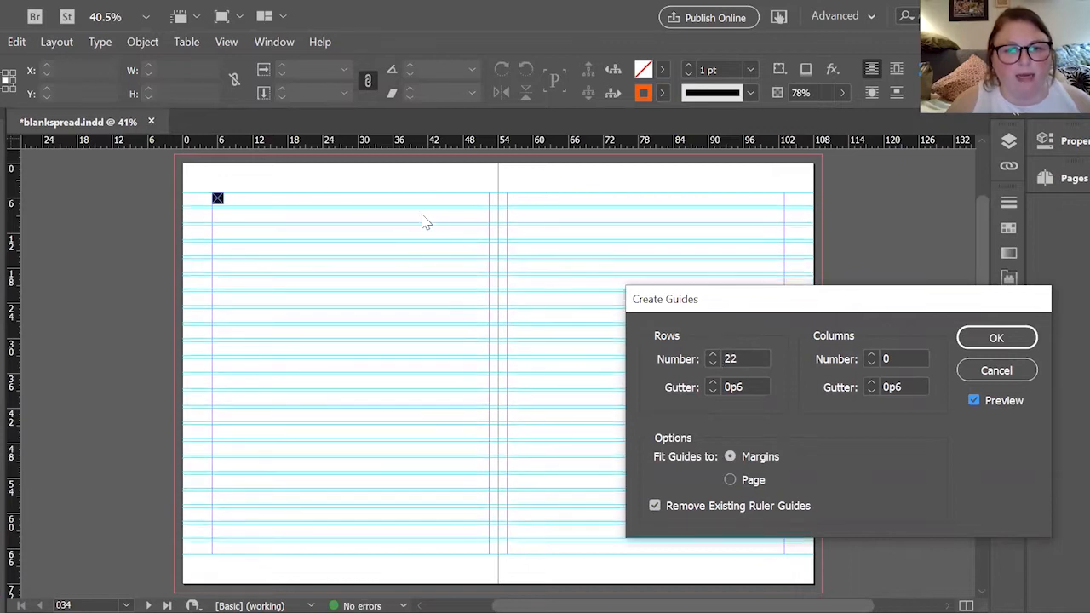
{"action": "left_click", "coordinate": [714, 356]}
{"action": "left_click", "coordinate": [714, 356]}
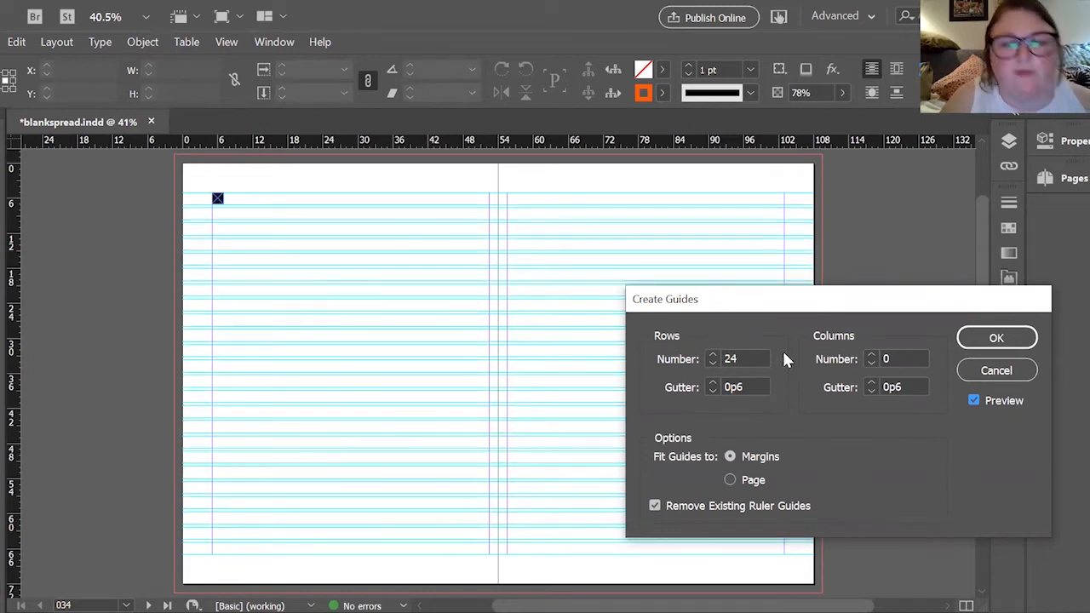
Set the number of guide columns to 20 and create the guides.
{"action": "left_click", "coordinate": [871, 355]}
{"action": "left_click", "coordinate": [871, 355]}
{"action": "left_click", "coordinate": [871, 355]}
{"action": "left_click", "coordinate": [871, 355]}
{"action": "left_click", "coordinate": [871, 355]}
{"action": "left_click", "coordinate": [871, 355]}
{"action": "left_click", "coordinate": [871, 355]}
{"action": "left_click", "coordinate": [871, 355]}
{"action": "left_click", "coordinate": [871, 355]}
{"action": "left_click", "coordinate": [871, 355]}
{"action": "left_click", "coordinate": [871, 355]}
{"action": "left_click", "coordinate": [871, 355]}
{"action": "left_click", "coordinate": [871, 355]}
{"action": "left_click", "coordinate": [871, 355]}
{"action": "left_click", "coordinate": [871, 355]}
{"action": "left_click", "coordinate": [871, 355]}
{"action": "left_click", "coordinate": [871, 355]}
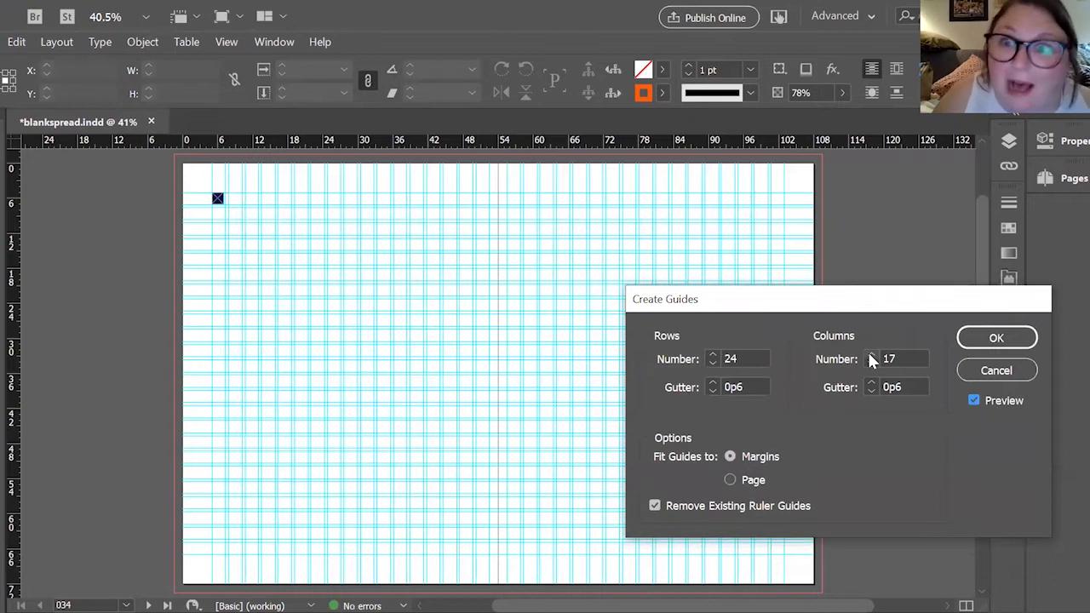
{"action": "left_click", "coordinate": [870, 356]}
{"action": "left_click", "coordinate": [870, 356]}
{"action": "left_click", "coordinate": [870, 356]}
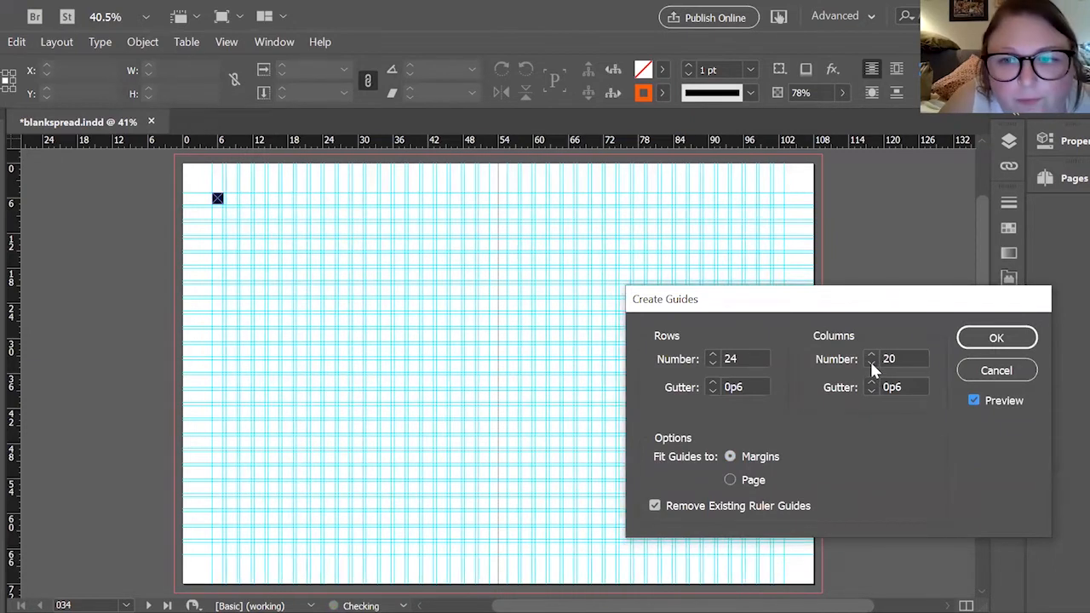
{"action": "left_click", "coordinate": [870, 362]}
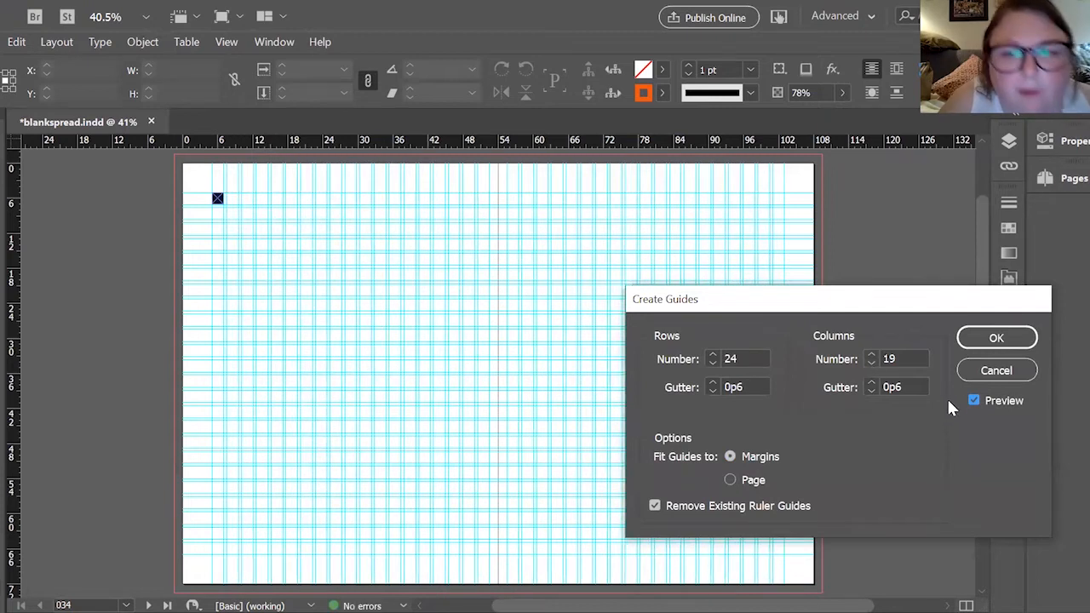
{"action": "left_click", "coordinate": [870, 353]}
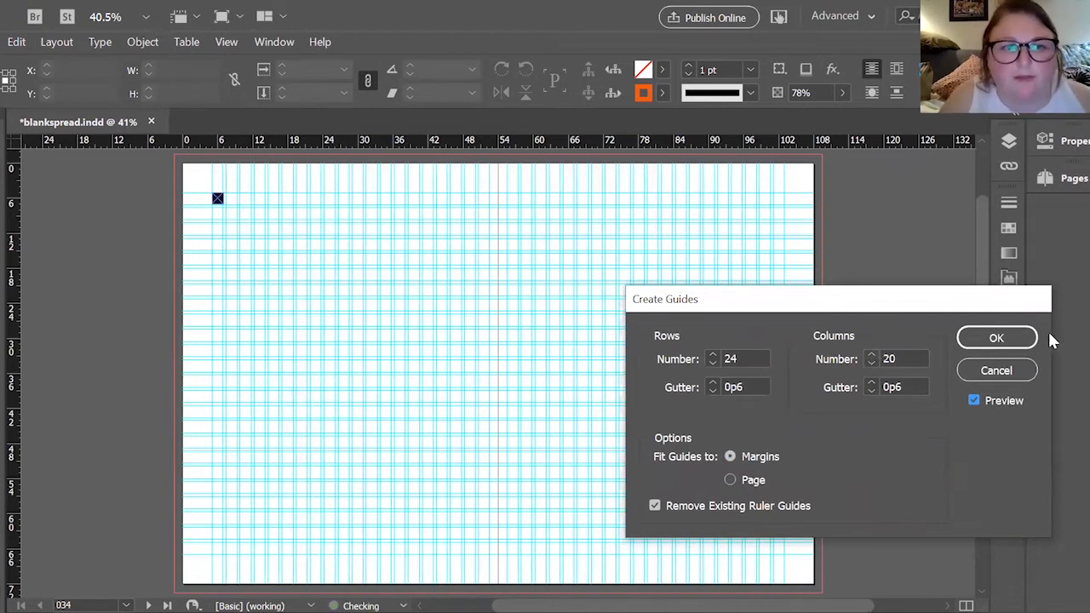
{"action": "left_click", "coordinate": [997, 339]}
Move the navy square off the left page onto the pasteboard beside it and deselect it.
{"action": "left_click_drag", "start_coordinate": [218, 201], "coordinate": [103, 233]}
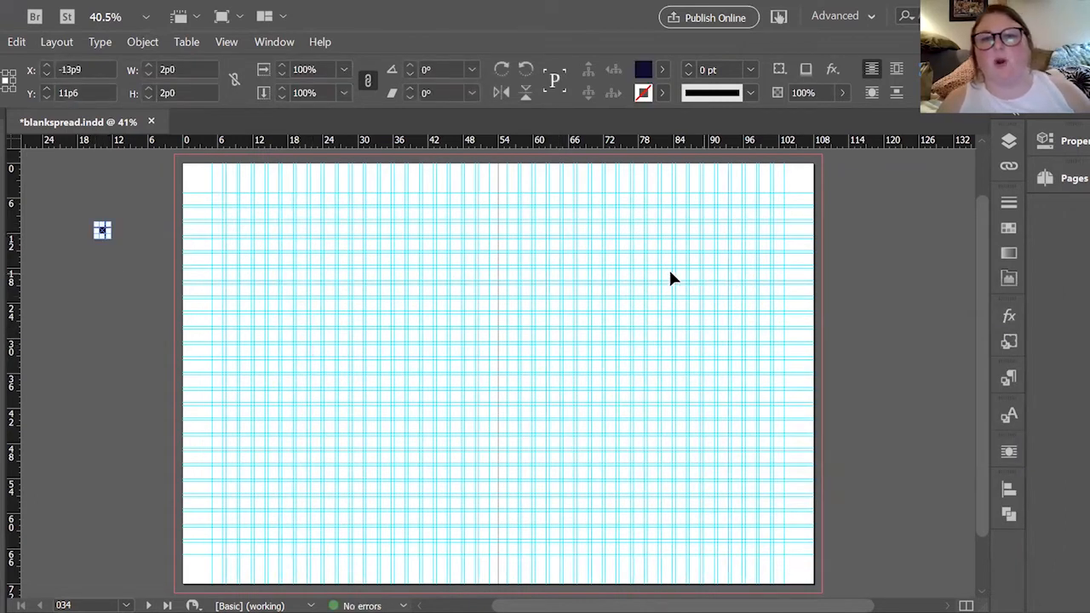
{"action": "right_click", "coordinate": [858, 429]}
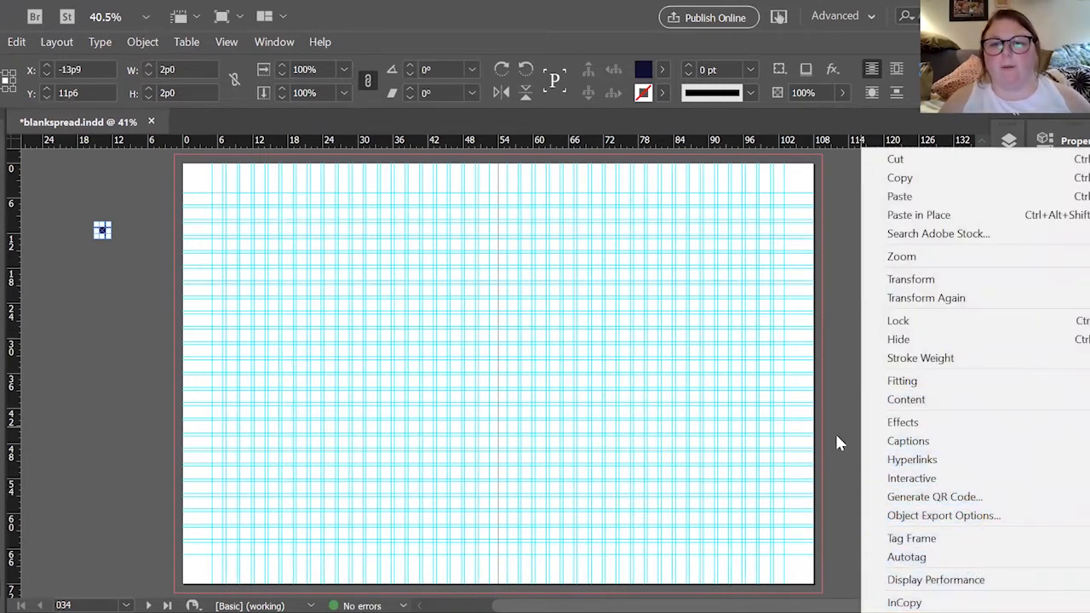
{"action": "right_click", "coordinate": [749, 438]}
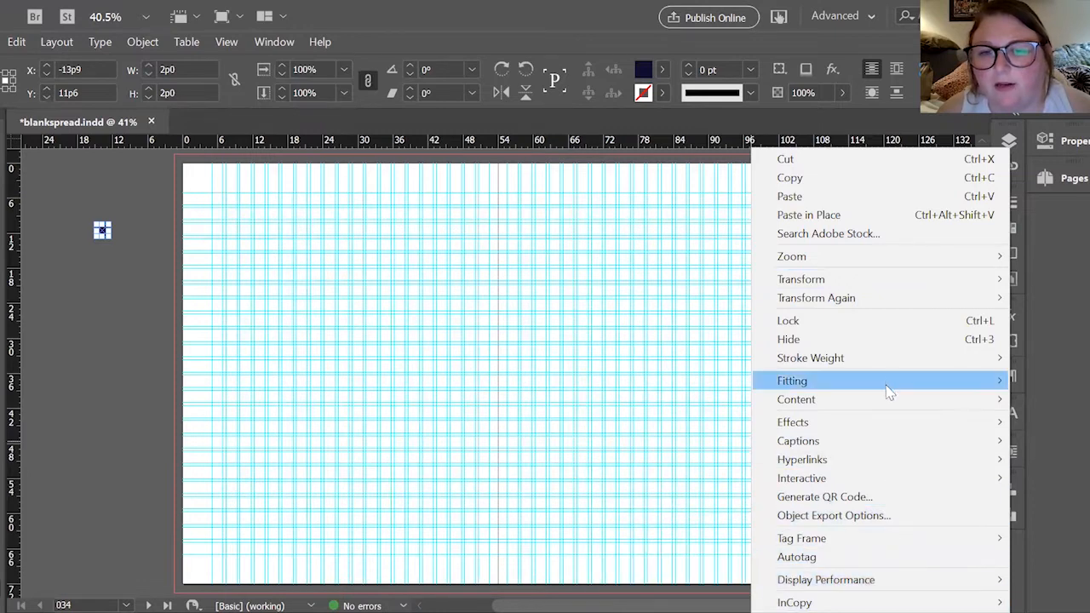
{"action": "left_click", "coordinate": [155, 227]}
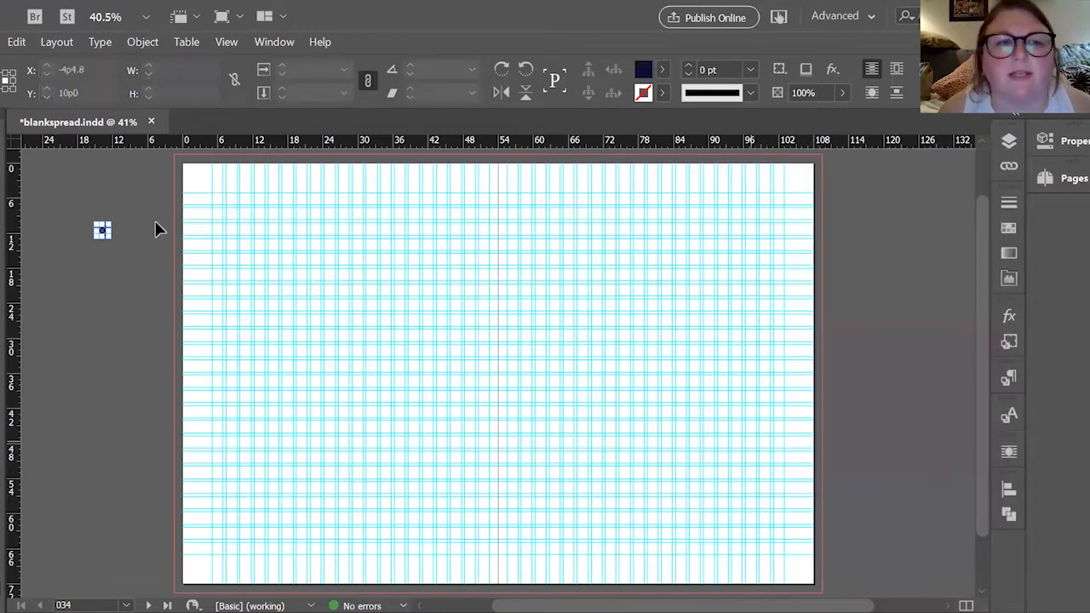
Lock the guides on the spread and check the lock setting in the guide options.
{"action": "right_click", "coordinate": [390, 227]}
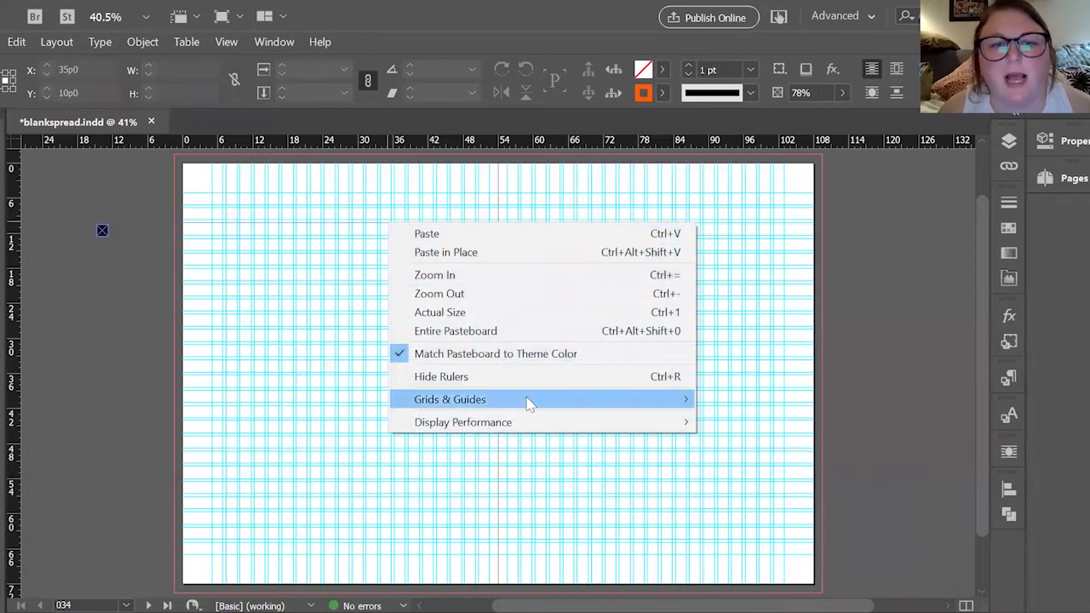
{"action": "mouse_move", "coordinate": [666, 400]}
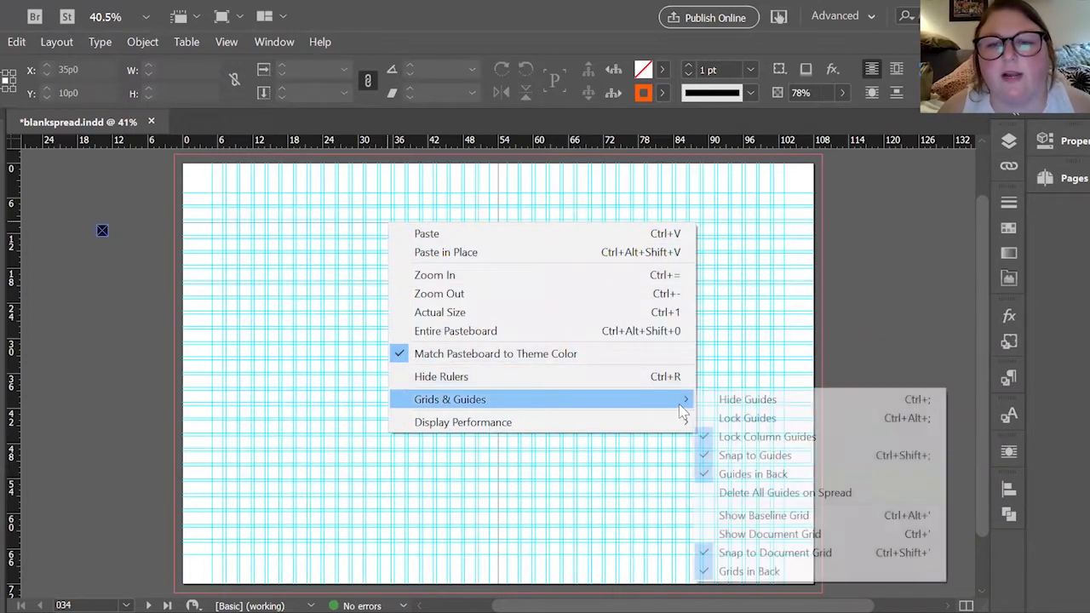
{"action": "left_click", "coordinate": [737, 417]}
{"action": "right_click", "coordinate": [598, 402]}
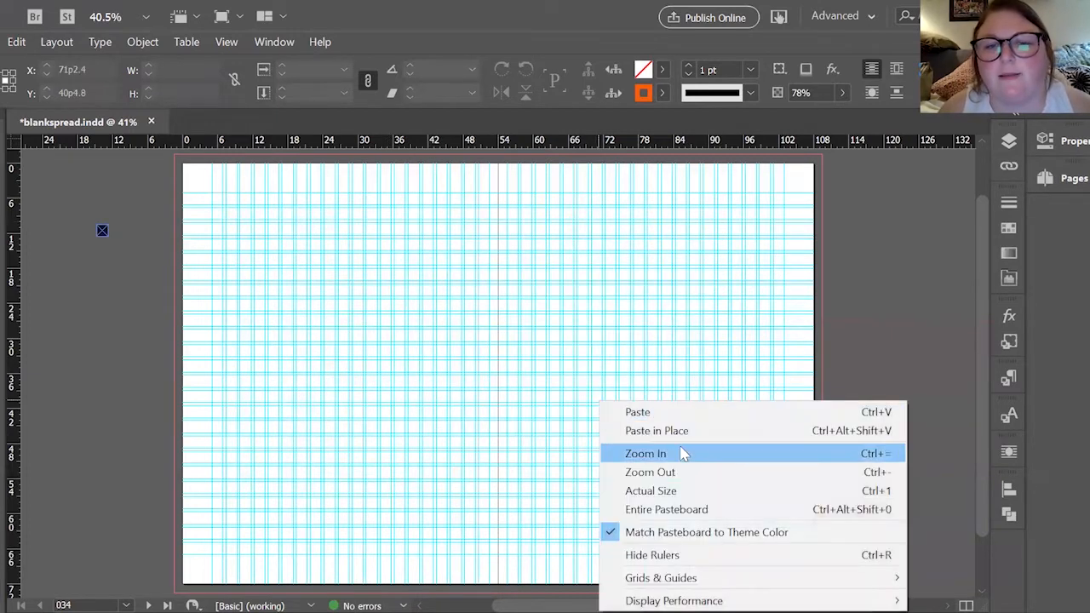
{"action": "mouse_move", "coordinate": [741, 579]}
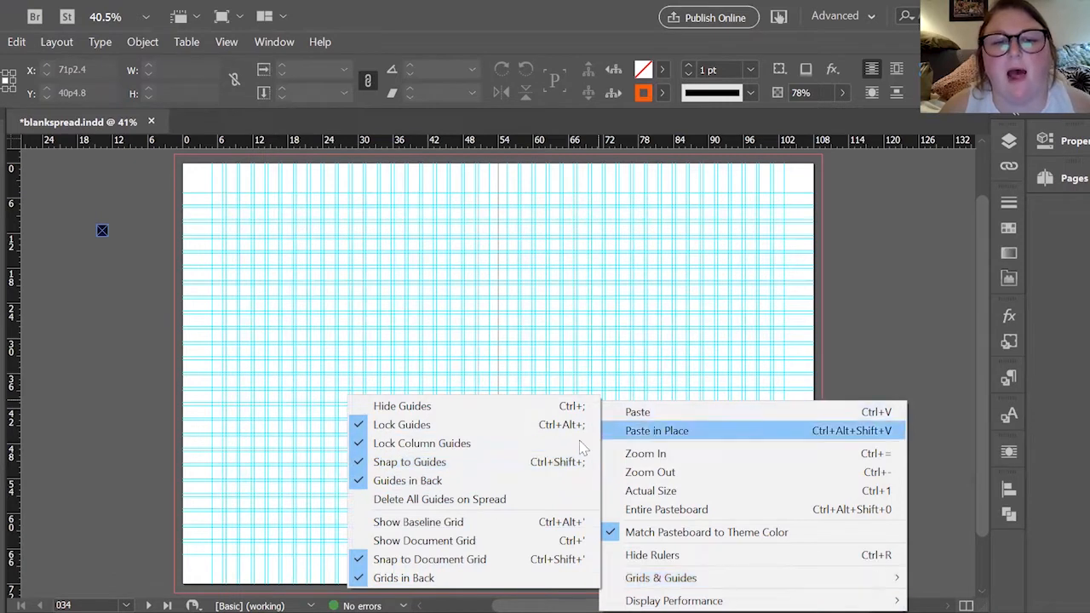
{"action": "left_click", "coordinate": [898, 299]}
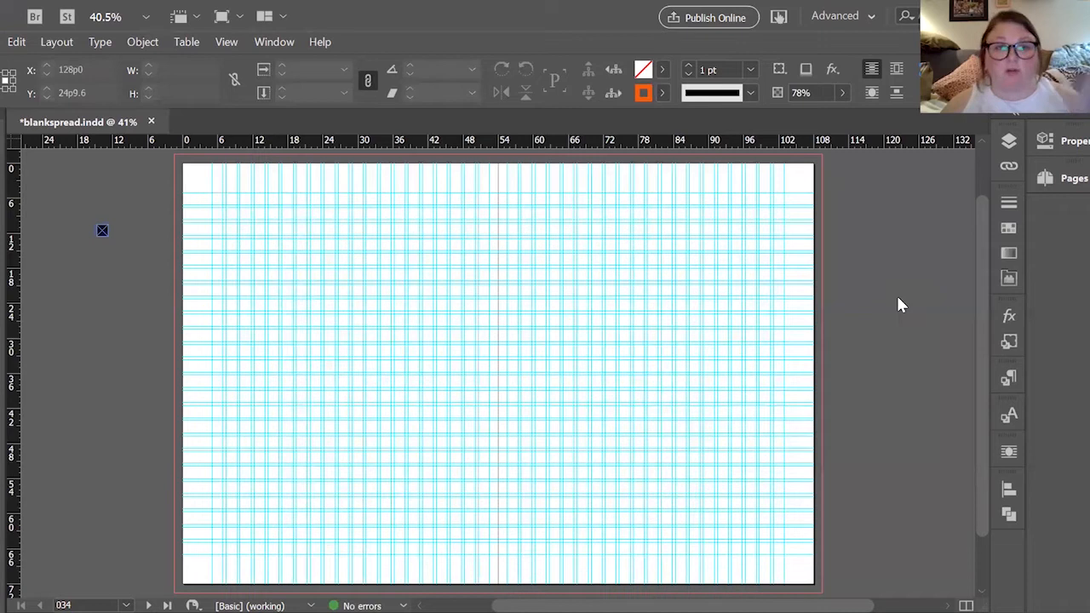
Show the hidden Grid layer behind the guides.
{"action": "left_click", "coordinate": [1007, 165]}
{"action": "left_click", "coordinate": [1006, 143]}
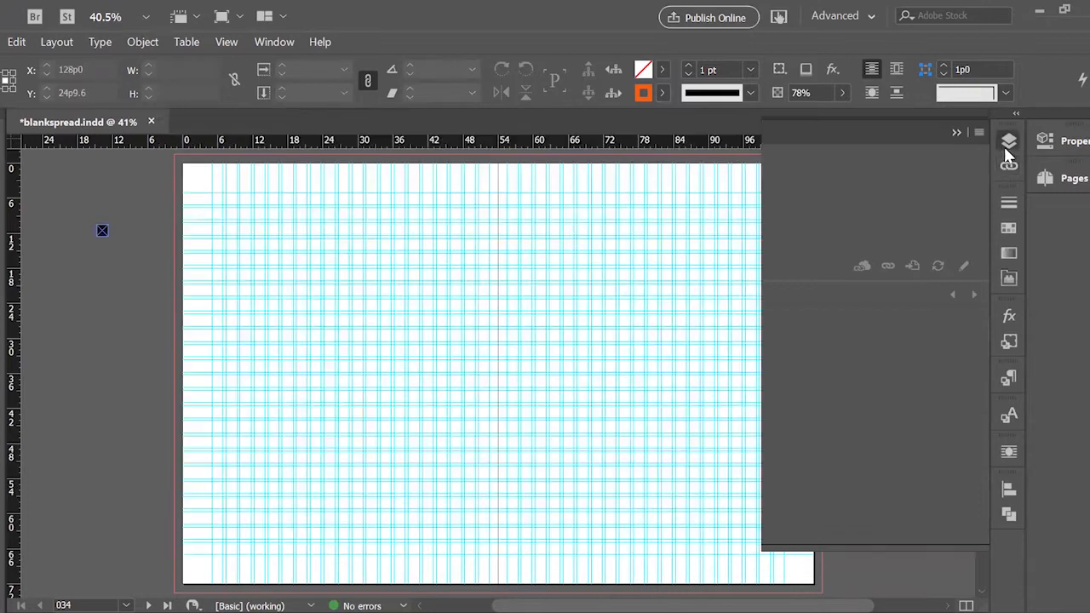
{"action": "left_click", "coordinate": [773, 198]}
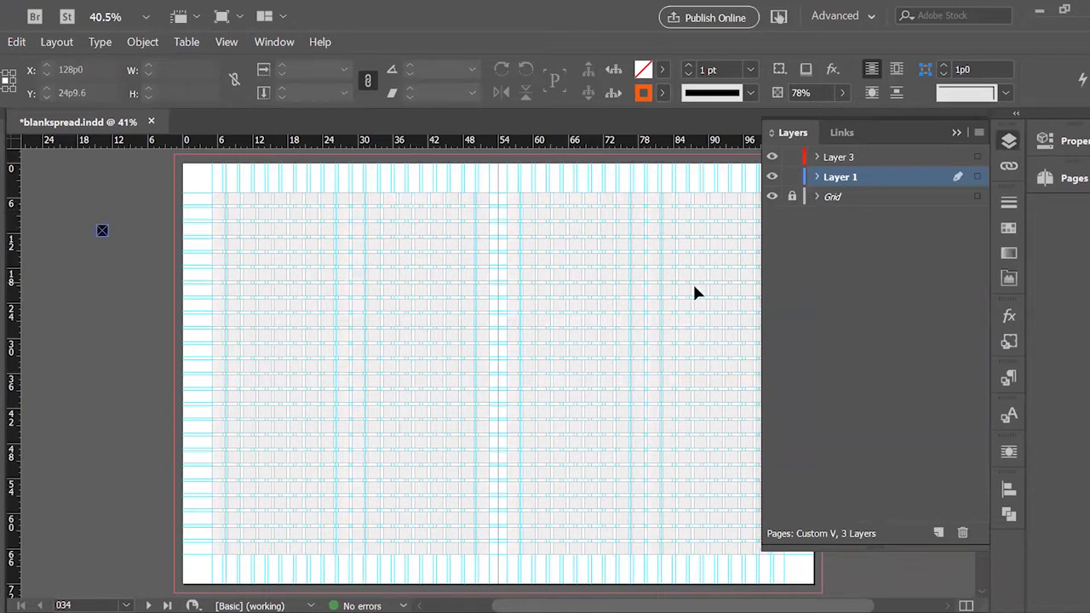
Undo the Grid layer's display, the navy square's move and the creation of the ruler guides.
{"action": "left_click", "coordinate": [17, 41]}
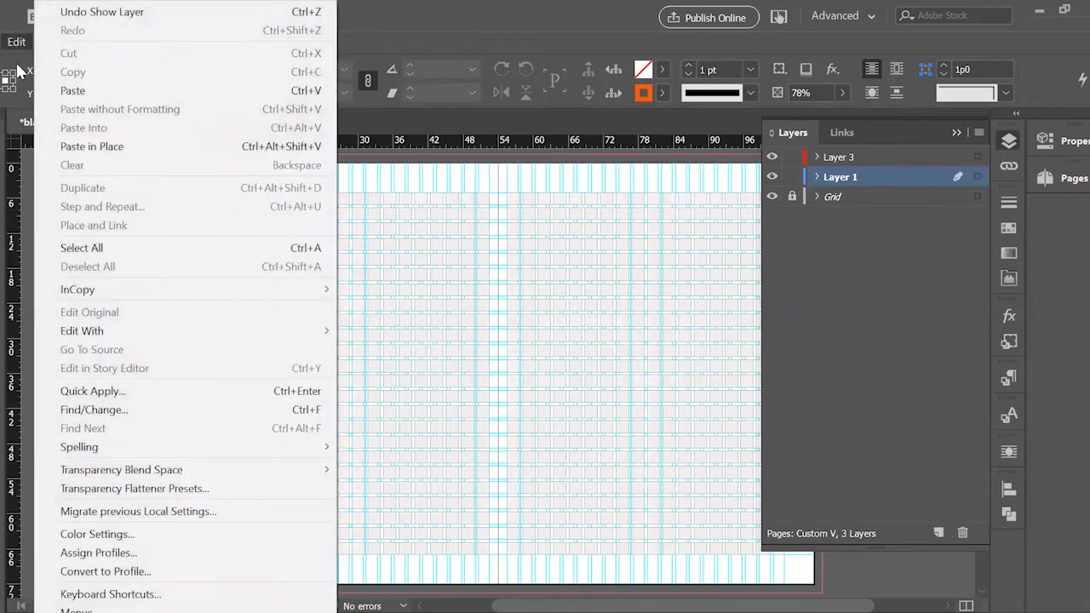
{"action": "left_click", "coordinate": [96, 11]}
{"action": "left_click", "coordinate": [16, 41]}
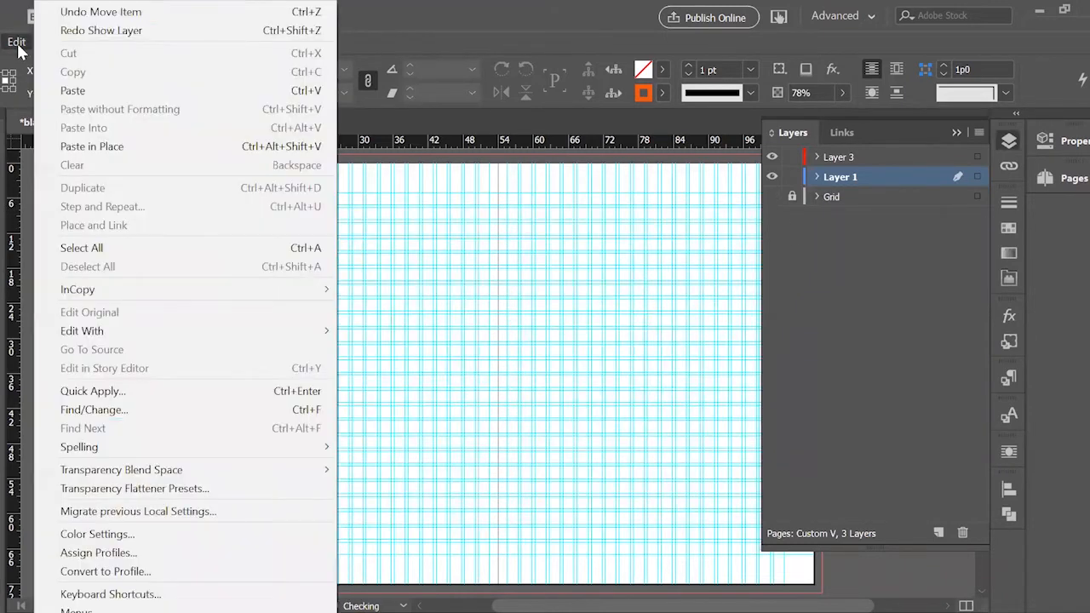
{"action": "left_click", "coordinate": [113, 13]}
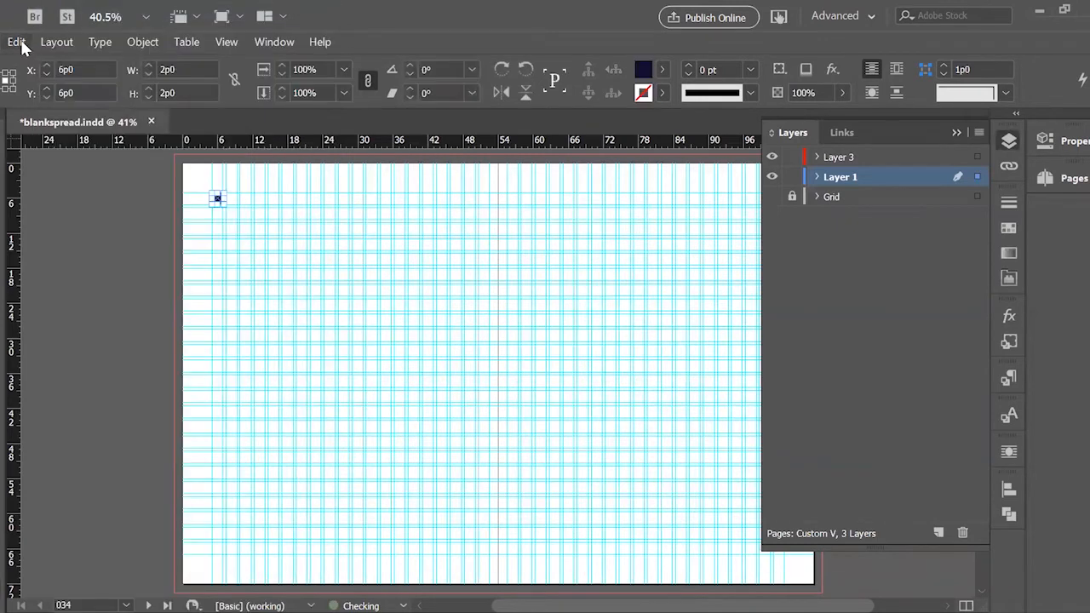
{"action": "left_click", "coordinate": [16, 41]}
{"action": "left_click", "coordinate": [102, 12]}
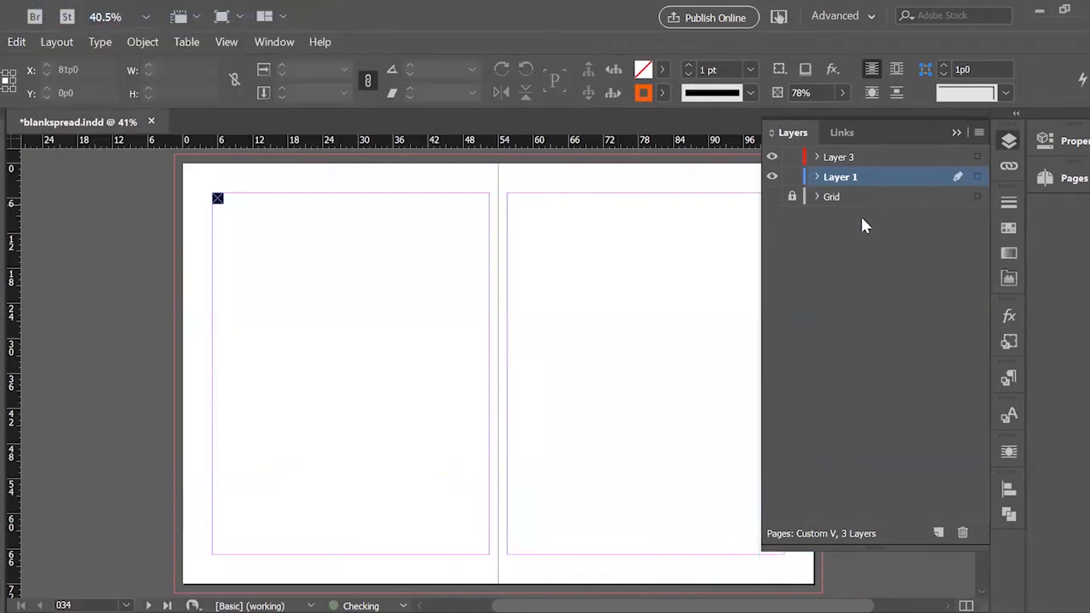
{"action": "left_click", "coordinate": [772, 196]}
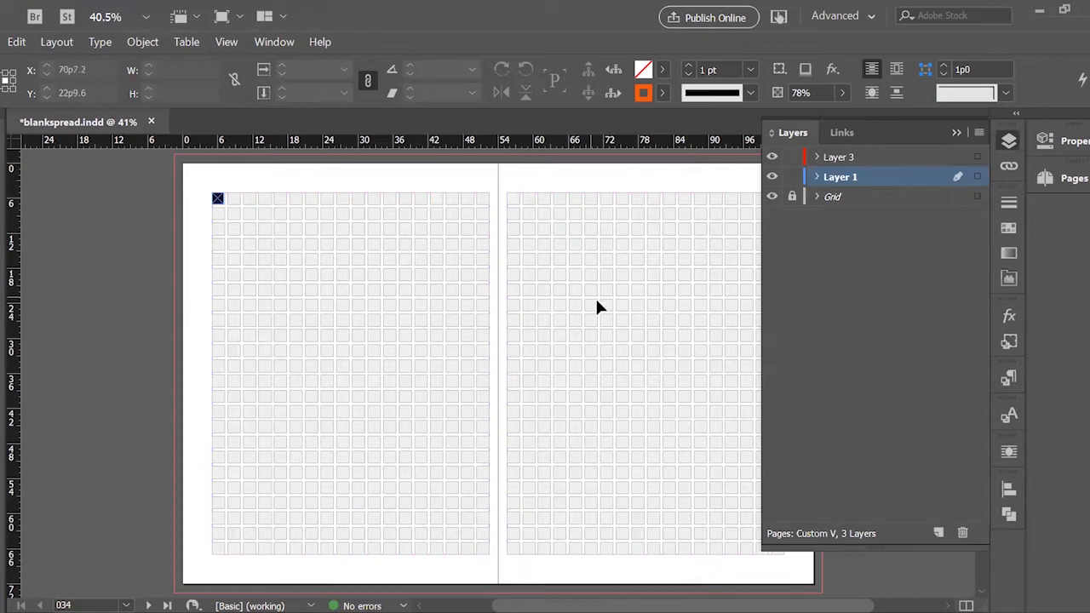
{"action": "left_click", "coordinate": [34, 40]}
{"action": "mouse_move", "coordinate": [16, 46]}
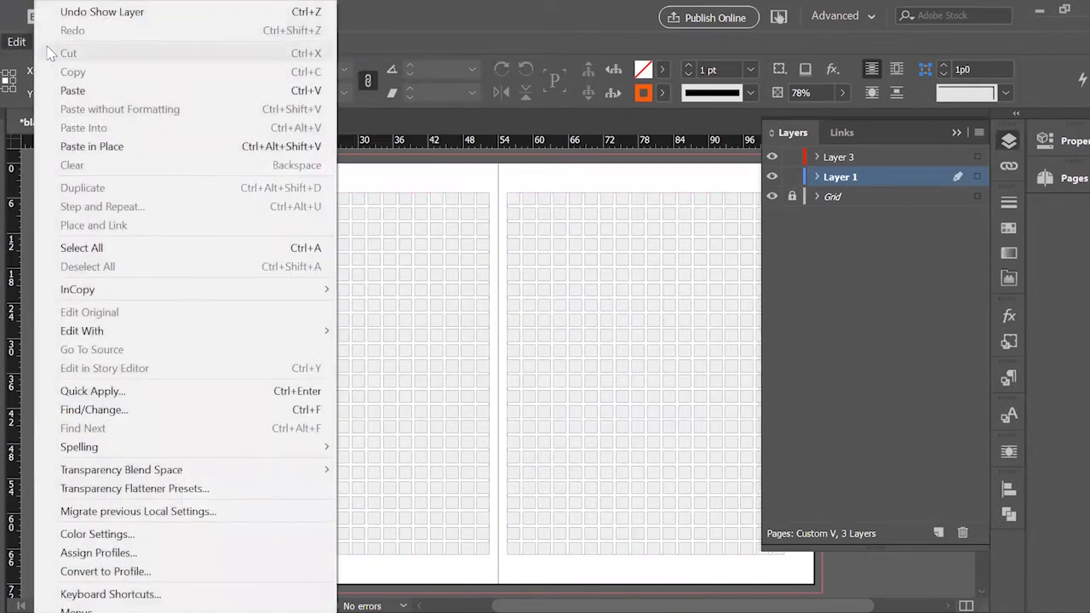
{"action": "left_click", "coordinate": [18, 43]}
{"action": "left_click", "coordinate": [18, 42]}
{"action": "left_click", "coordinate": [91, 12]}
{"action": "left_click", "coordinate": [23, 45]}
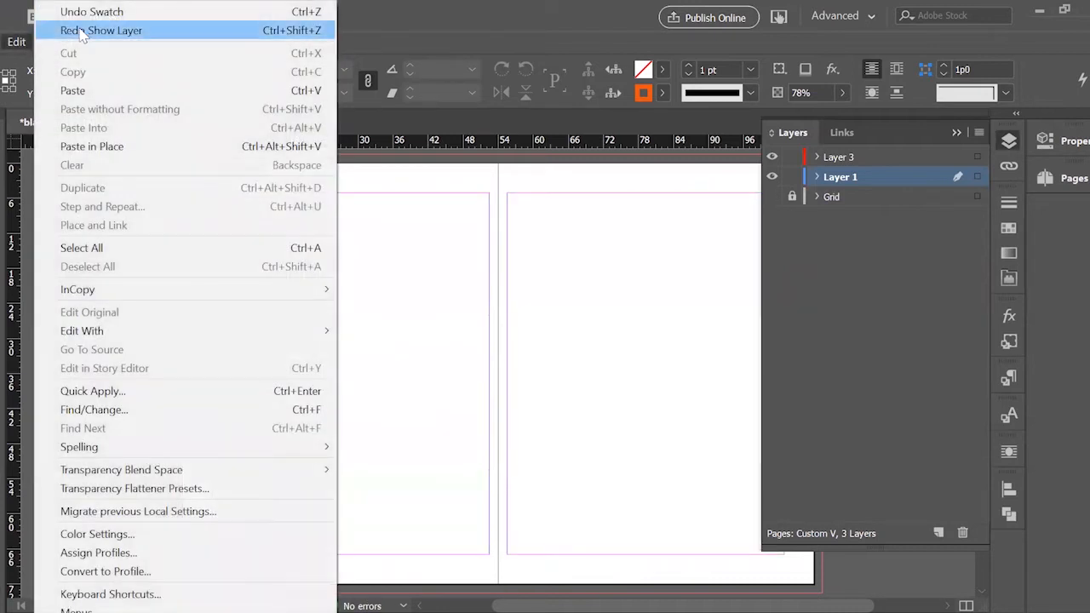
{"action": "left_click", "coordinate": [38, 30]}
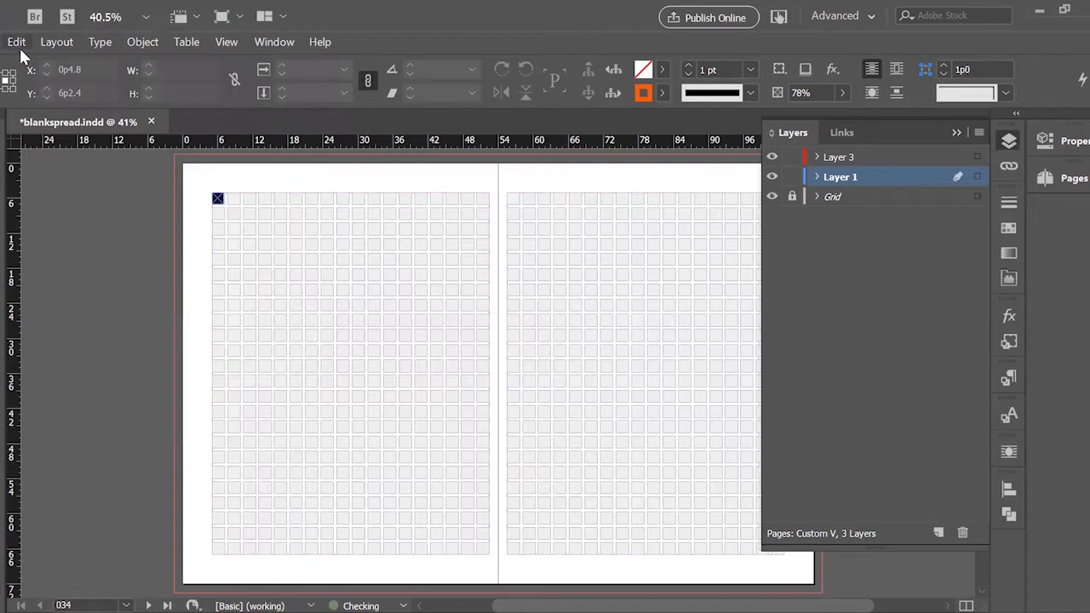
{"action": "left_click", "coordinate": [18, 43]}
{"action": "left_click", "coordinate": [94, 12]}
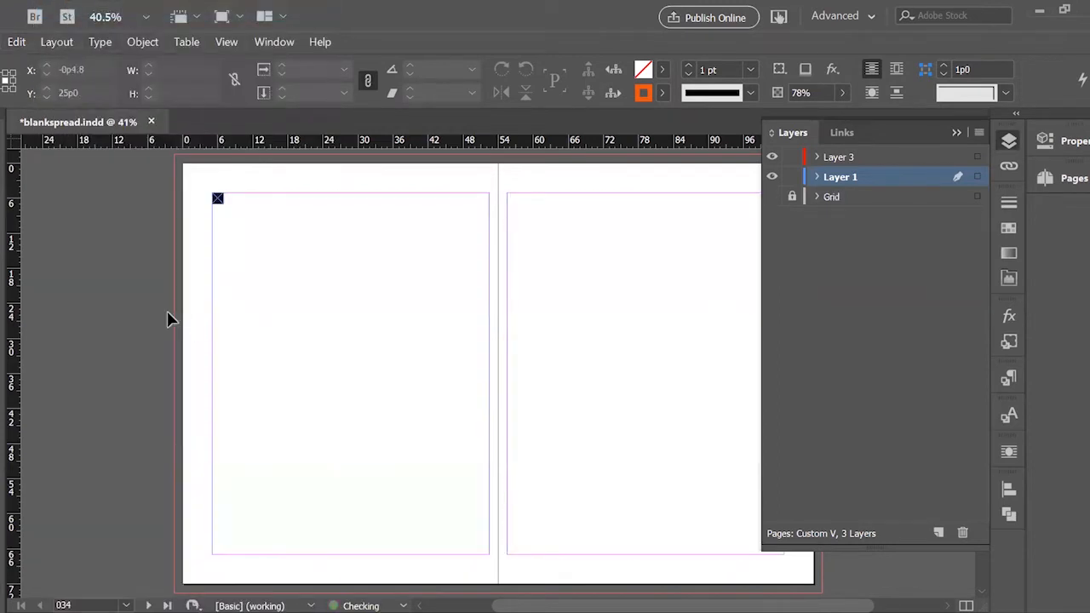
Show the Grid layer and move the navy square off the left page onto the pasteboard beside it.
{"action": "left_click", "coordinate": [771, 197]}
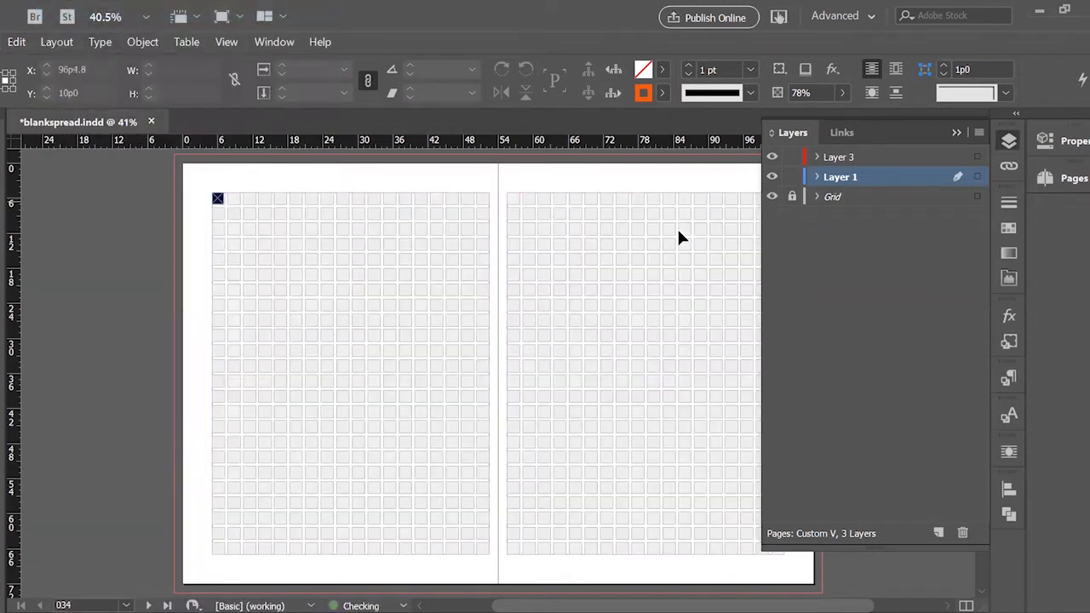
{"action": "left_click_drag", "start_coordinate": [218, 201], "coordinate": [155, 202]}
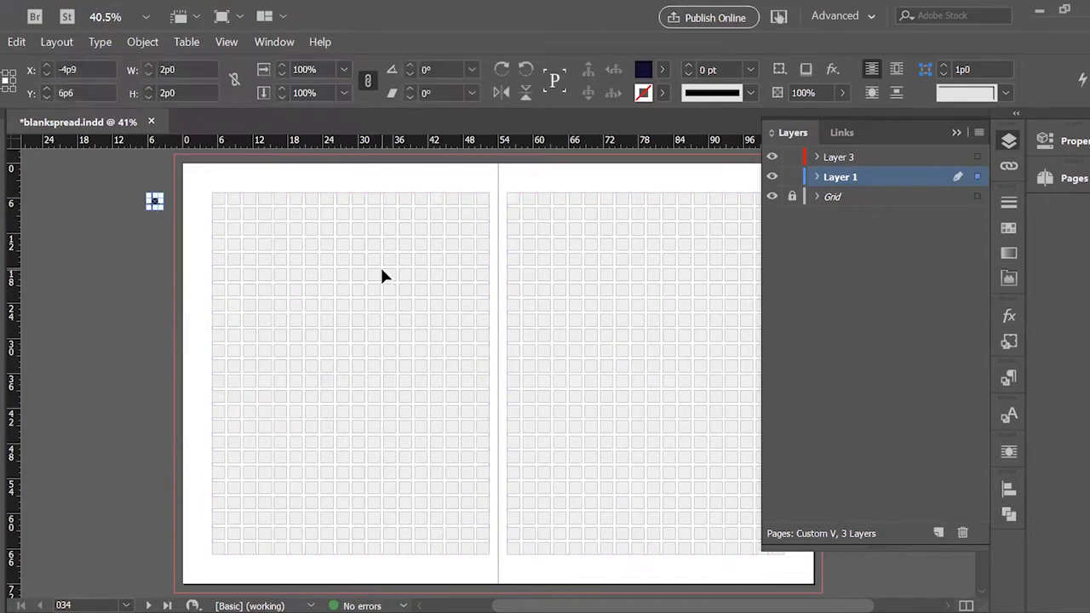
{"action": "left_click", "coordinate": [956, 134]}
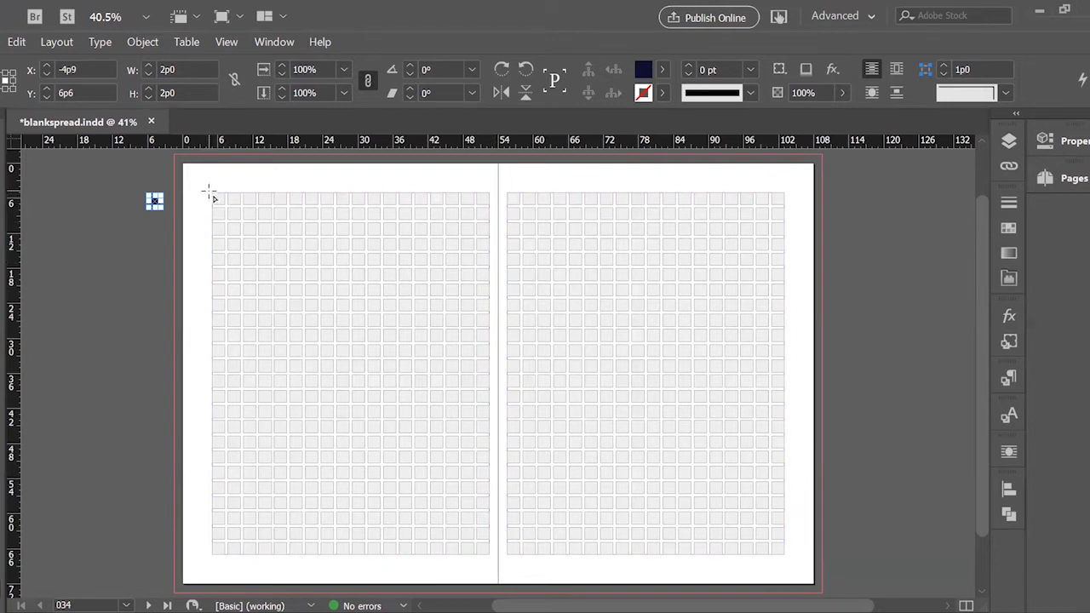
Draw an empty frame about 63p3 by 41p6 from the grid's upper-left corner across the gutter, aligning its left edge with the margin.
{"action": "mouse_move", "coordinate": [211, 192]}
{"action": "left_mouse_down"}
{"action": "mouse_move", "coordinate": [297, 259]}
{"action": "mouse_move", "coordinate": [557, 269]}
{"action": "mouse_move", "coordinate": [579, 438]}
{"action": "mouse_move", "coordinate": [569, 440]}
{"action": "mouse_move", "coordinate": [583, 431]}
{"action": "left_mouse_up"}
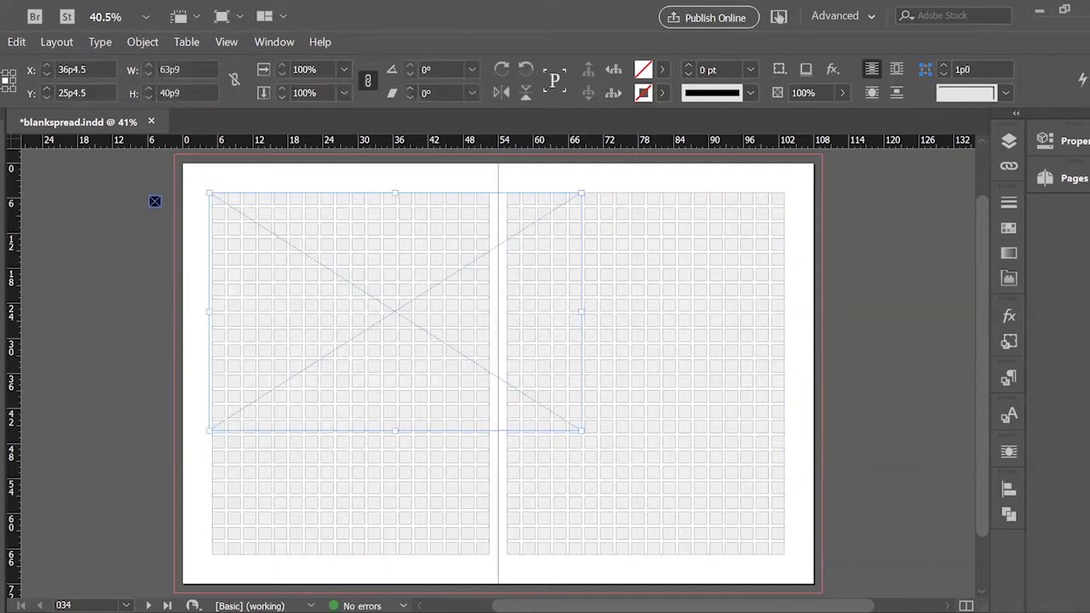
{"action": "left_click_drag", "start_coordinate": [209, 313], "coordinate": [212, 310]}
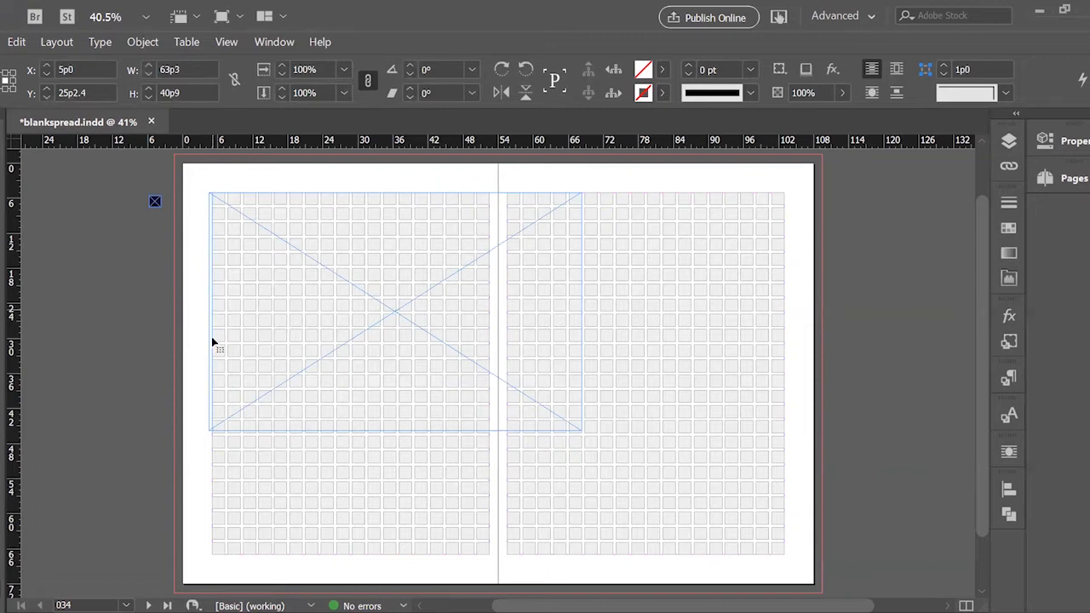
{"action": "mouse_move", "coordinate": [397, 431]}
{"action": "left_mouse_down"}
{"action": "mouse_move", "coordinate": [394, 440]}
{"action": "mouse_move", "coordinate": [406, 435]}
{"action": "left_mouse_up"}
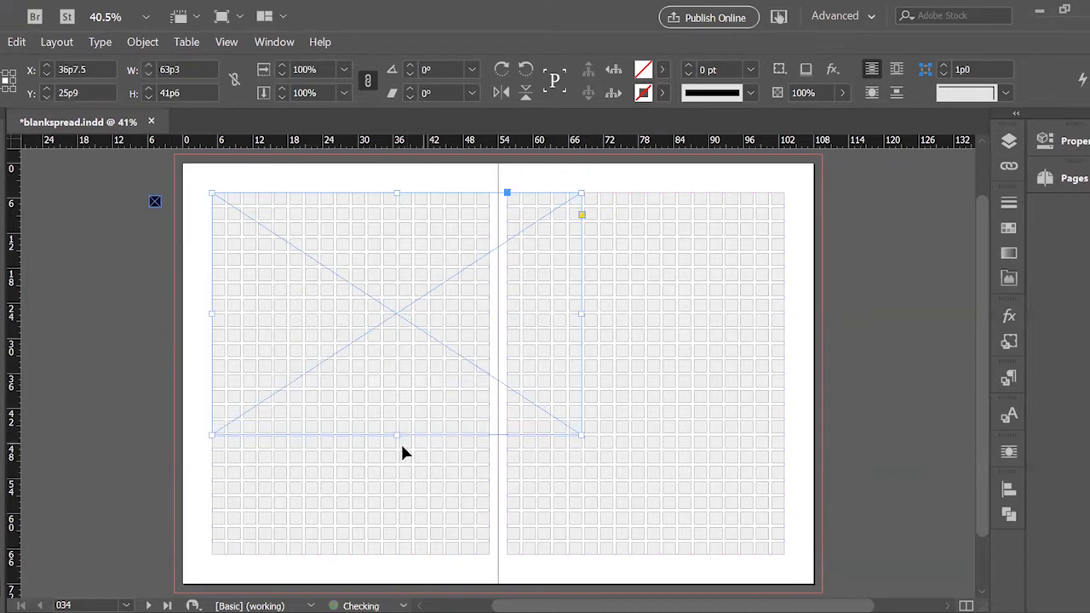
Raise the frame's bottom edge to the lower edge of a grid row, making the frame 41p2.4 high.
{"action": "key", "text": "ctrl+equal"}
{"action": "key", "text": "ctrl+equal"}
{"action": "key", "text": "ctrl+equal"}
{"action": "key", "text": "ctrl+equal"}
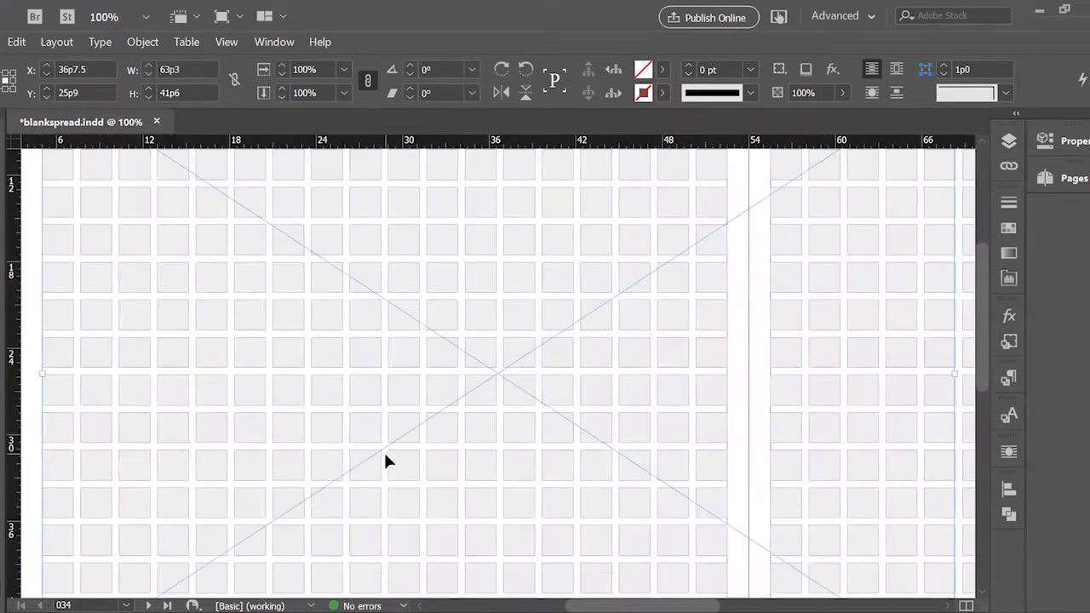
{"action": "scroll", "coordinate": [523, 361], "scroll_direction": "down", "scroll_amount": 3}
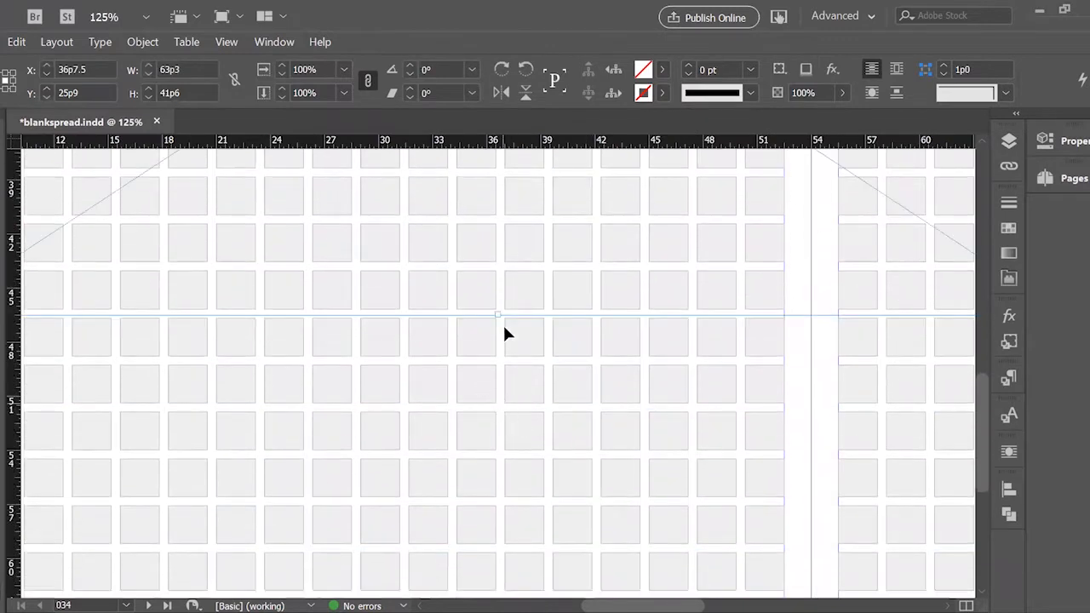
{"action": "left_click_drag", "start_coordinate": [499, 313], "coordinate": [504, 311]}
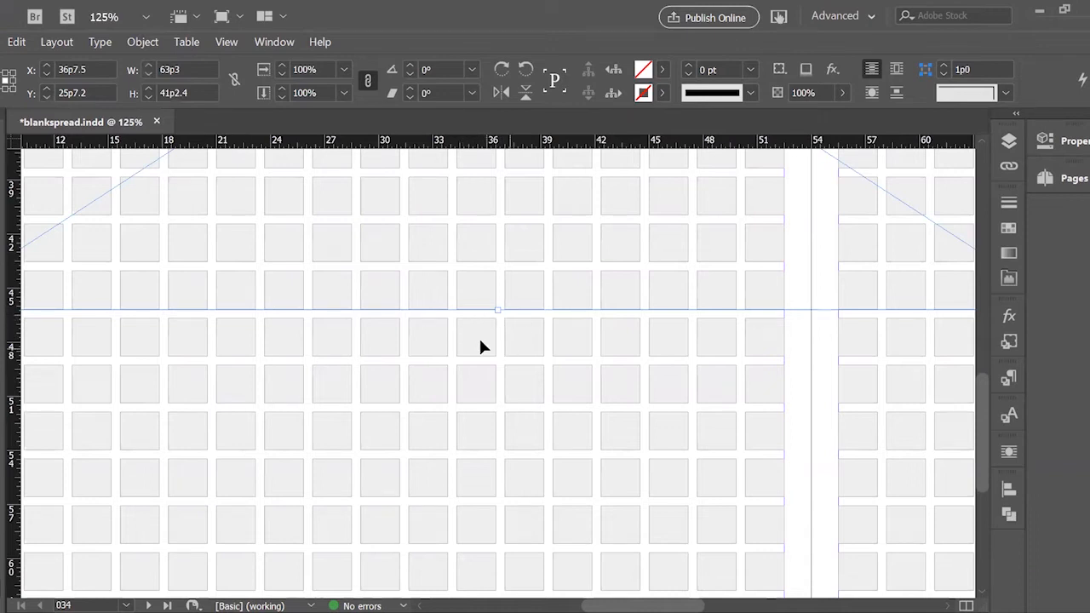
{"action": "key", "text": "ctrl+alt+0"}
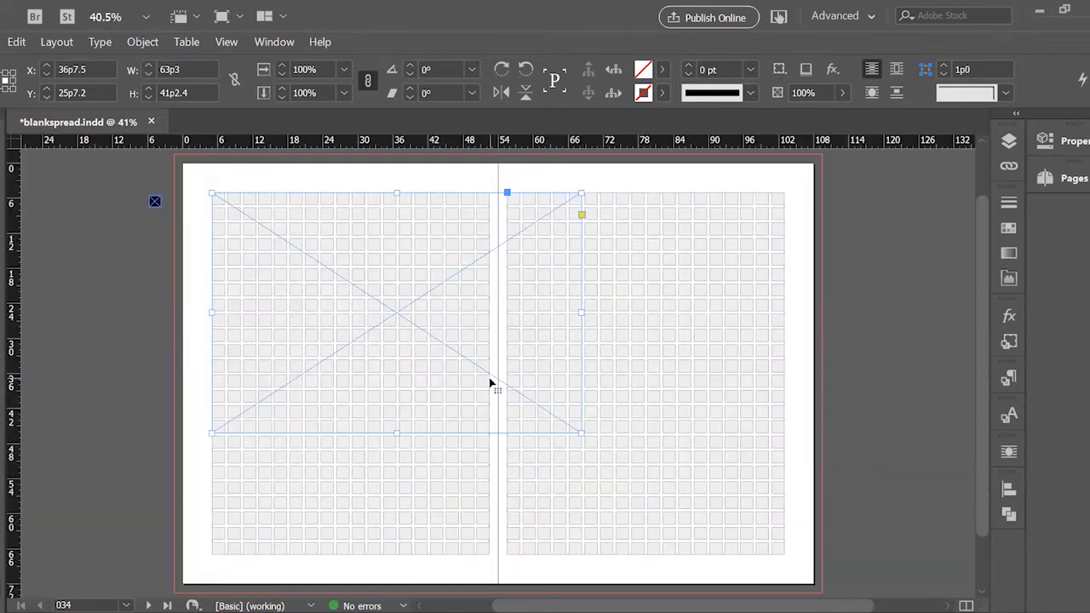
Fill the large frame with BRIDGELAND ORANGE and deselect it.
{"action": "left_click", "coordinate": [663, 71]}
{"action": "left_click", "coordinate": [531, 204]}
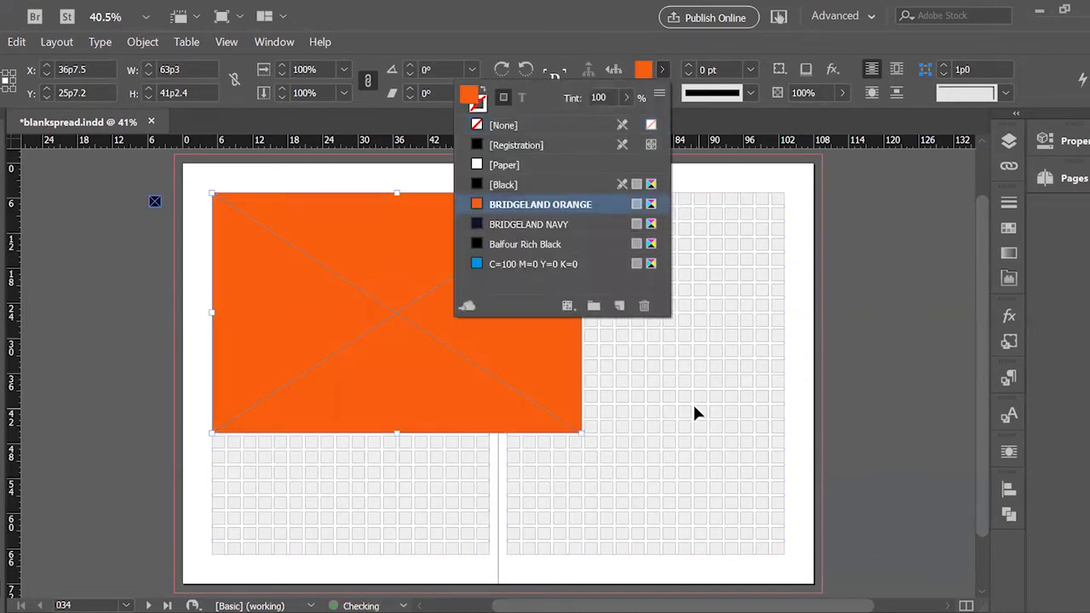
{"action": "left_click", "coordinate": [693, 413]}
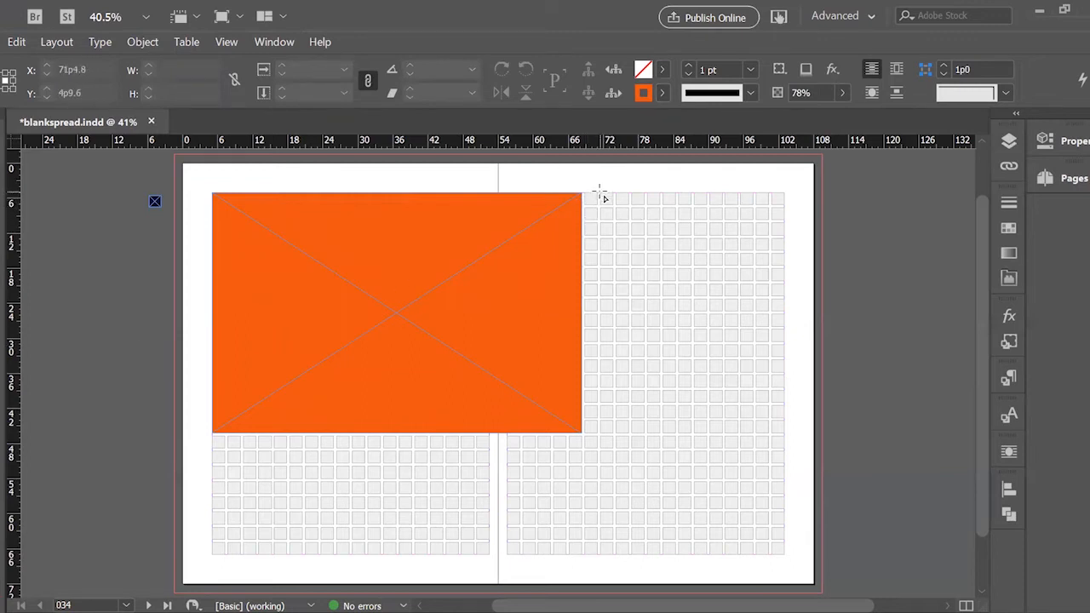
Draw a second frame about 31p6 by 41p6, one grid column beyond the orange frame, and nudge it onto the right page's outer margin.
{"action": "left_click_drag", "start_coordinate": [600, 194], "coordinate": [783, 435]}
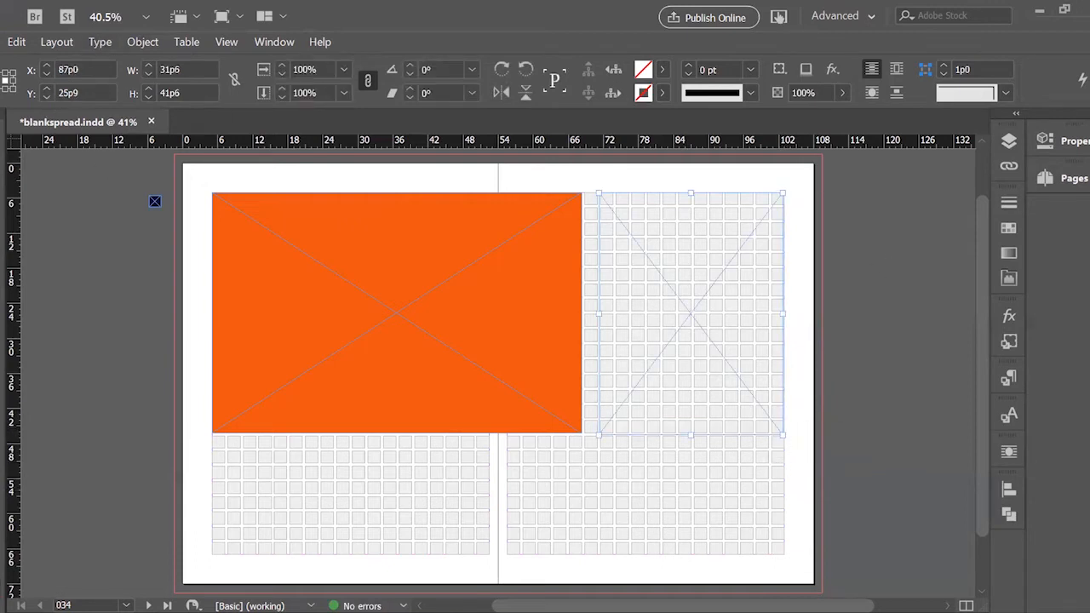
{"action": "key", "text": "ctrl+1"}
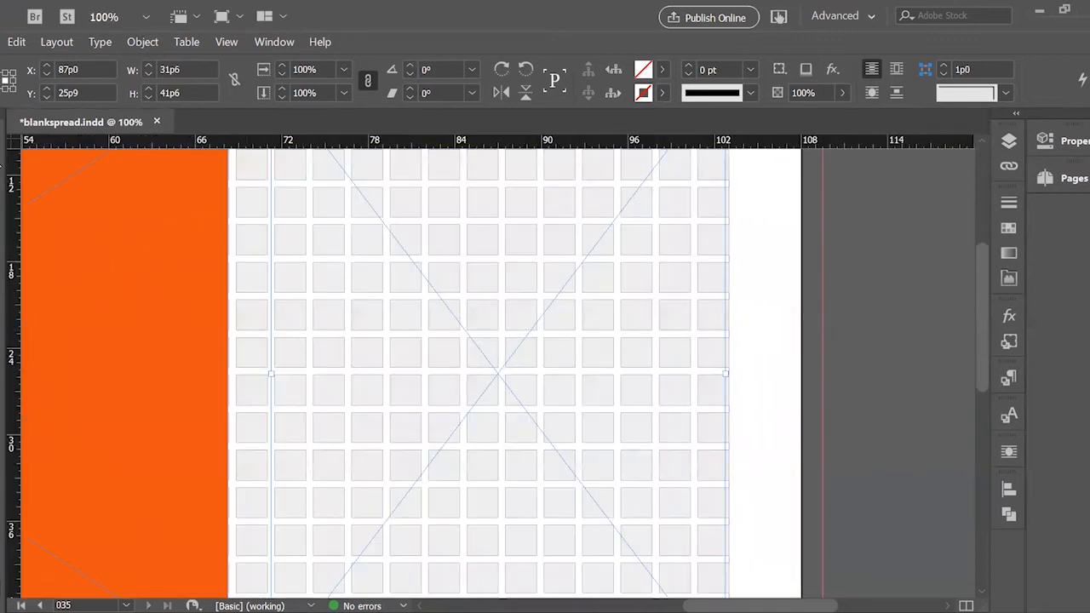
{"action": "key", "text": "Right"}
{"action": "key", "text": "Right"}
{"action": "key", "text": "Right"}
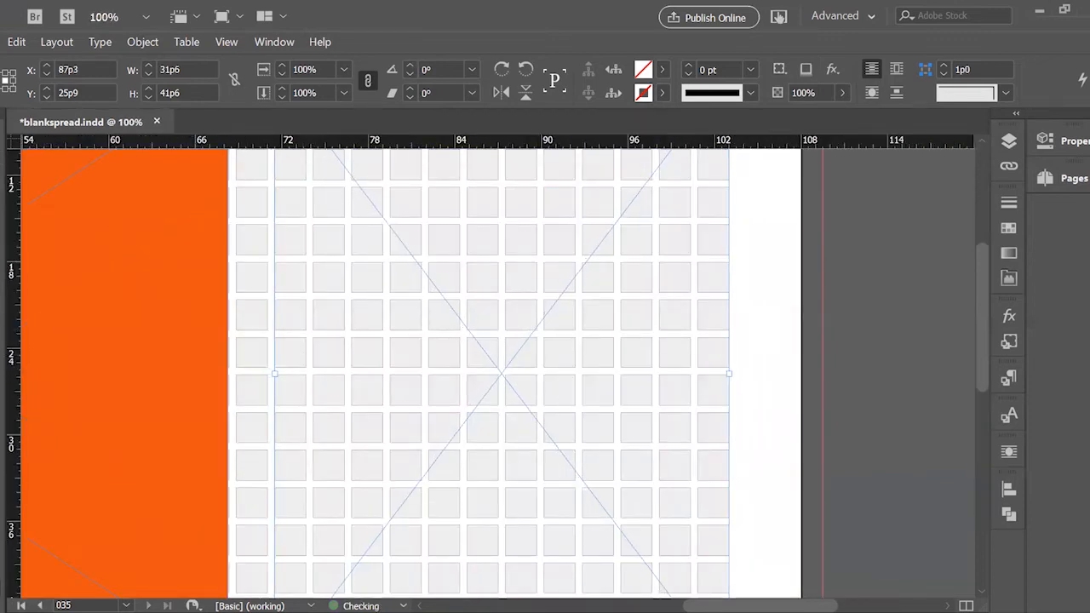
Raise the second frame's bottom edge level with the orange frame's, making it 41p2.4 high.
{"action": "scroll", "coordinate": [389, 425], "scroll_direction": "down", "scroll_amount": 4}
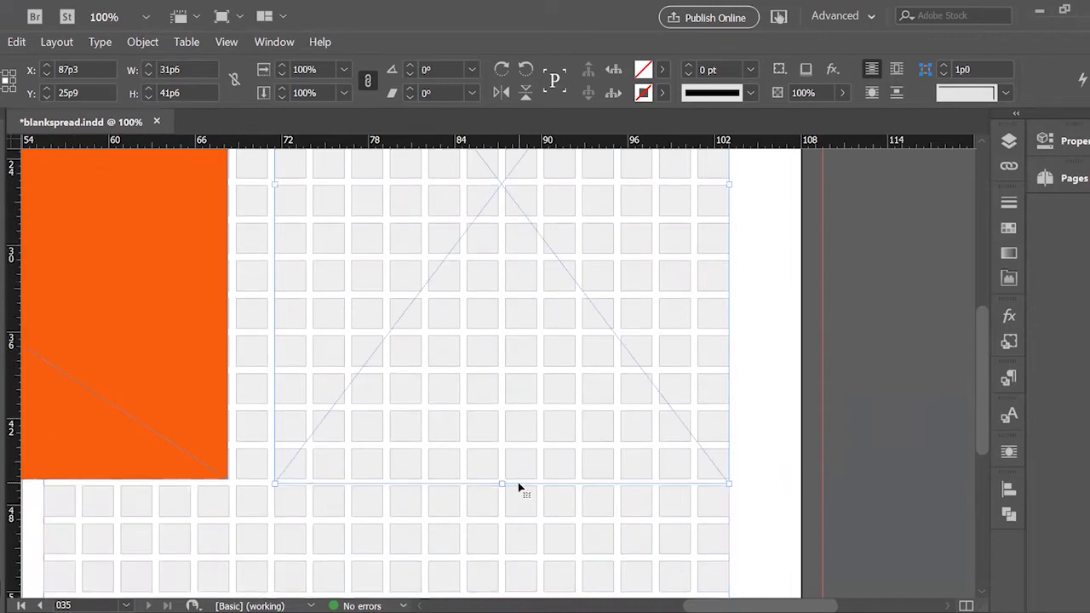
{"action": "left_click_drag", "start_coordinate": [501, 484], "coordinate": [503, 479]}
{"action": "scroll", "coordinate": [530, 438], "scroll_direction": "up", "scroll_amount": 10}
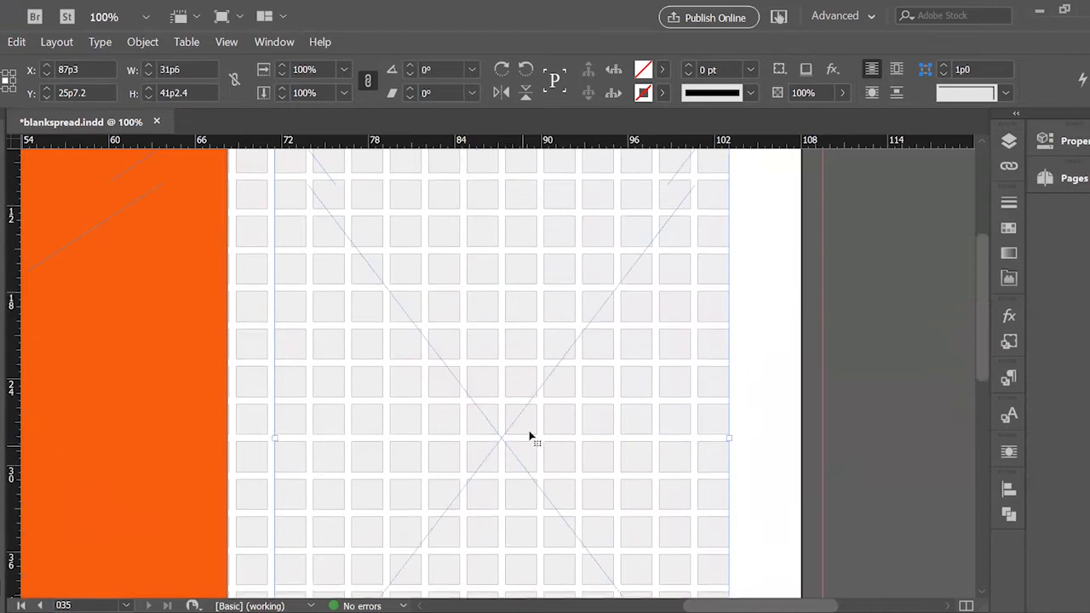
Fill the second frame with BRIDGELAND ORANGE and deselect it.
{"action": "left_click", "coordinate": [662, 69]}
{"action": "left_click", "coordinate": [562, 205]}
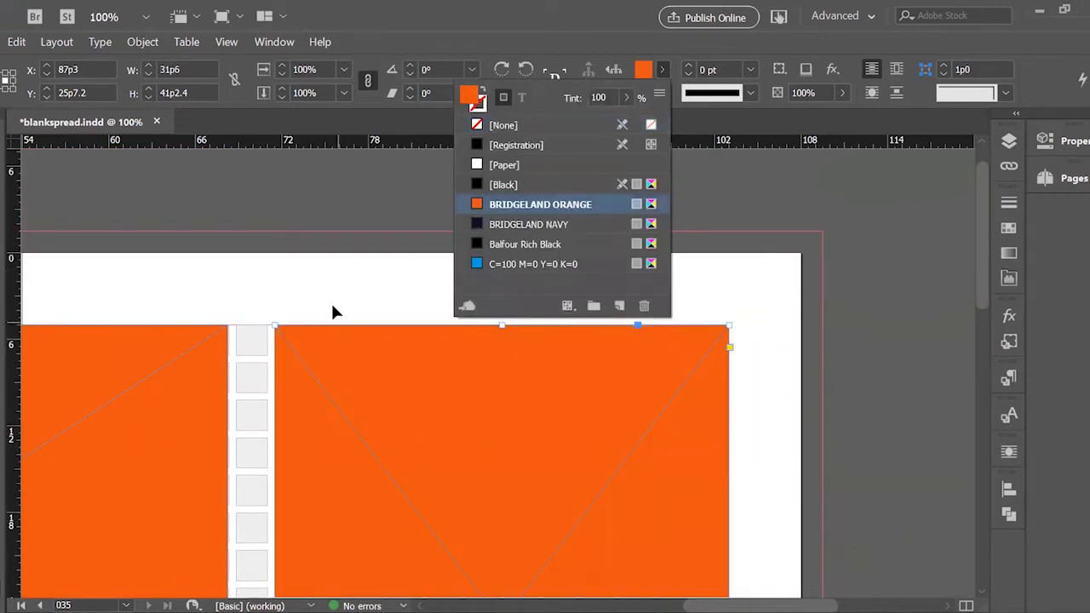
{"action": "left_click", "coordinate": [239, 378]}
{"action": "scroll", "coordinate": [230, 388], "scroll_direction": "down", "scroll_amount": 3}
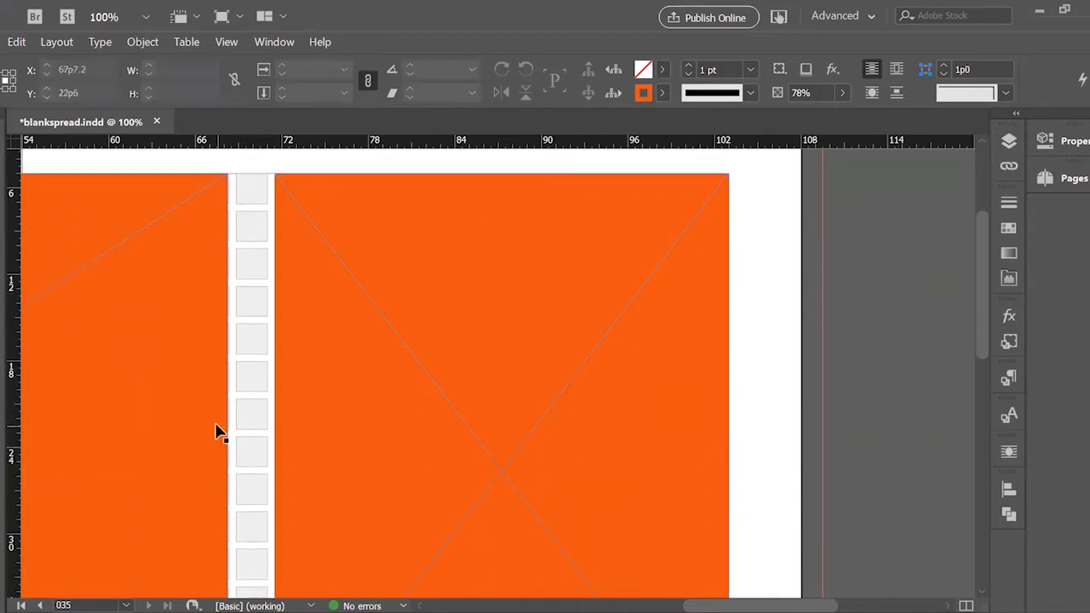
Widen the large frame to 63p3 and draw a 47p6 by 17p9.6 frame across the right page's lower grid, one row below the upper frames.
{"action": "left_click", "coordinate": [227, 468]}
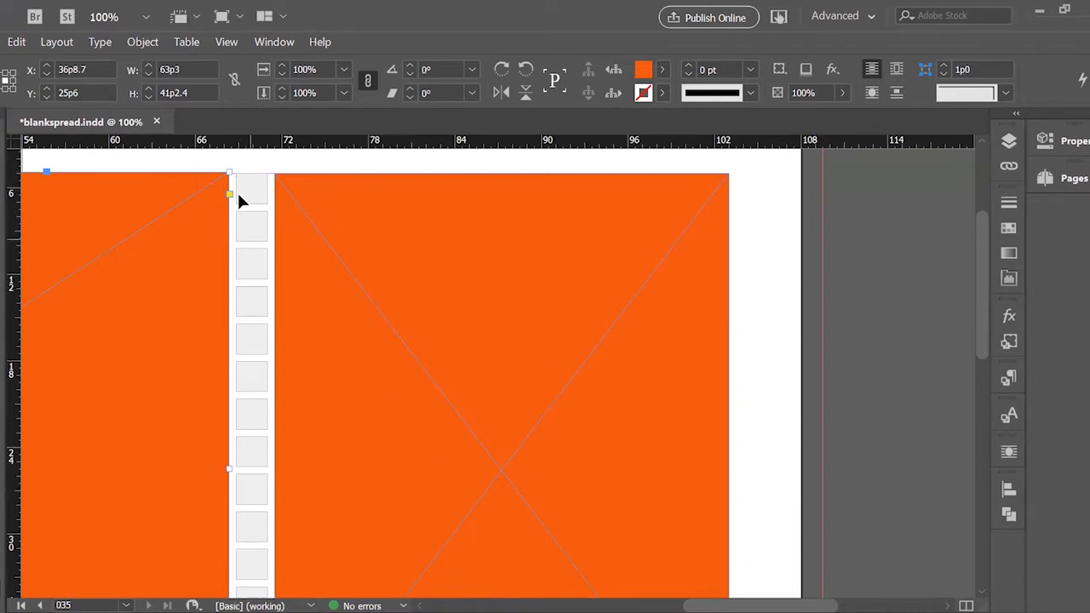
{"action": "scroll", "coordinate": [272, 332], "scroll_direction": "down", "scroll_amount": 4}
{"action": "scroll", "coordinate": [262, 335], "scroll_direction": "down", "scroll_amount": 5}
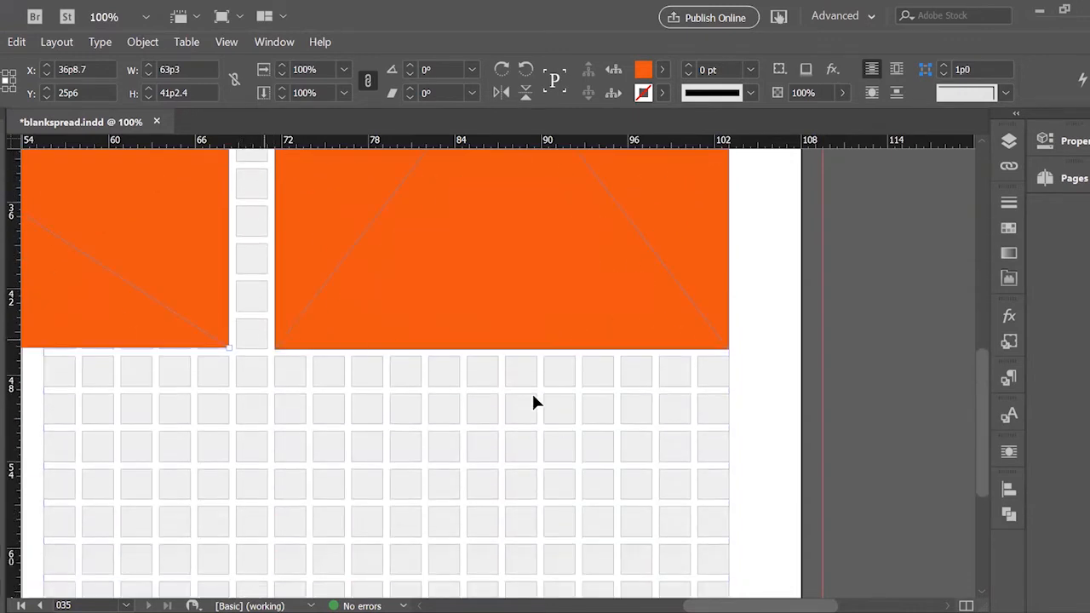
{"action": "scroll", "coordinate": [458, 335], "scroll_direction": "down", "scroll_amount": 3}
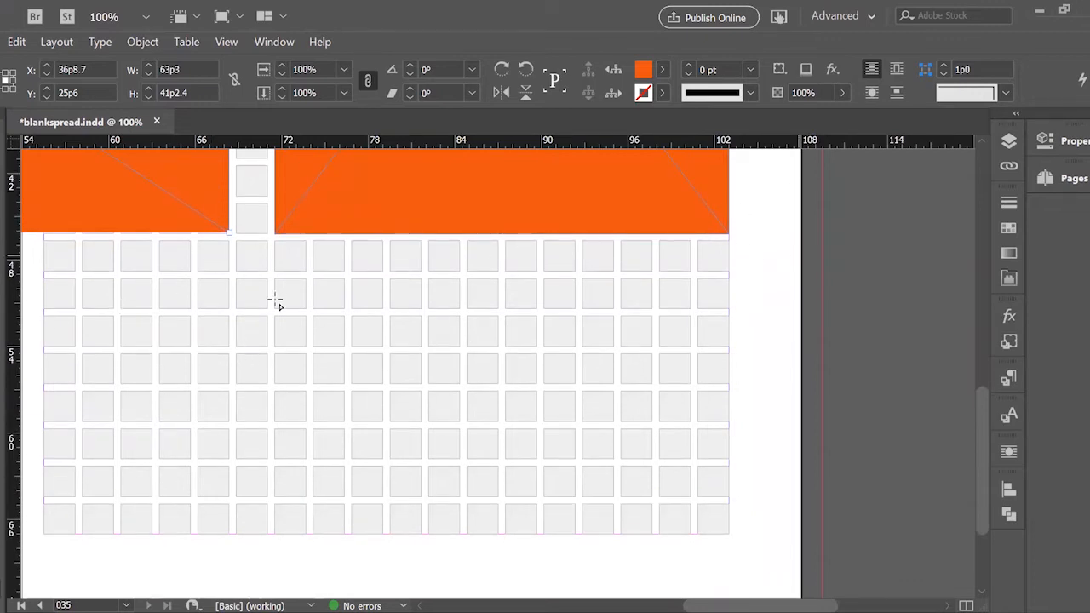
{"action": "left_click_drag", "start_coordinate": [44, 281], "coordinate": [730, 534]}
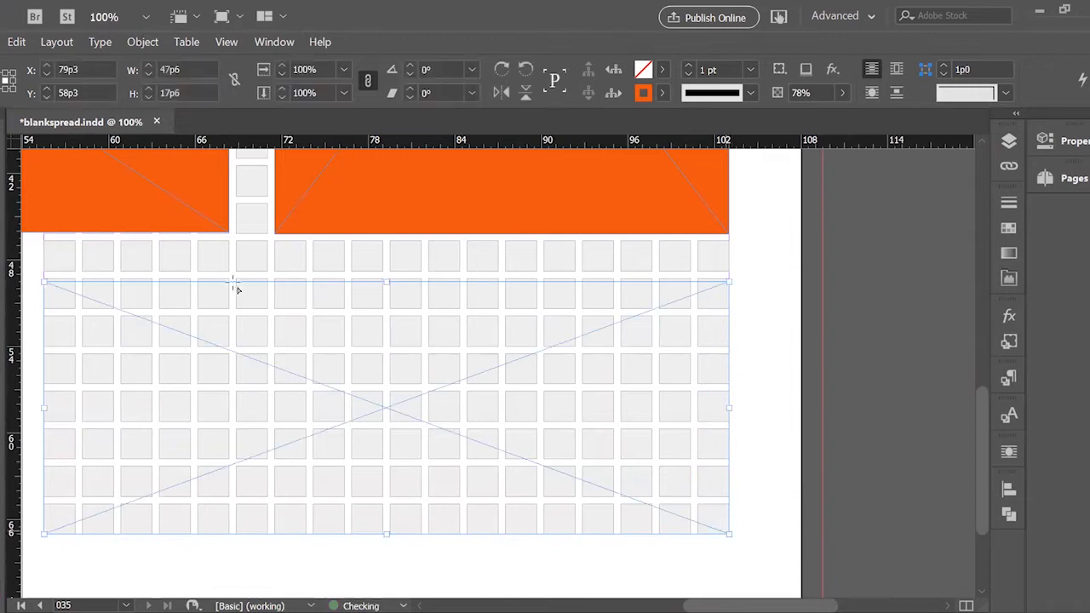
{"action": "left_click_drag", "start_coordinate": [387, 281], "coordinate": [393, 276]}
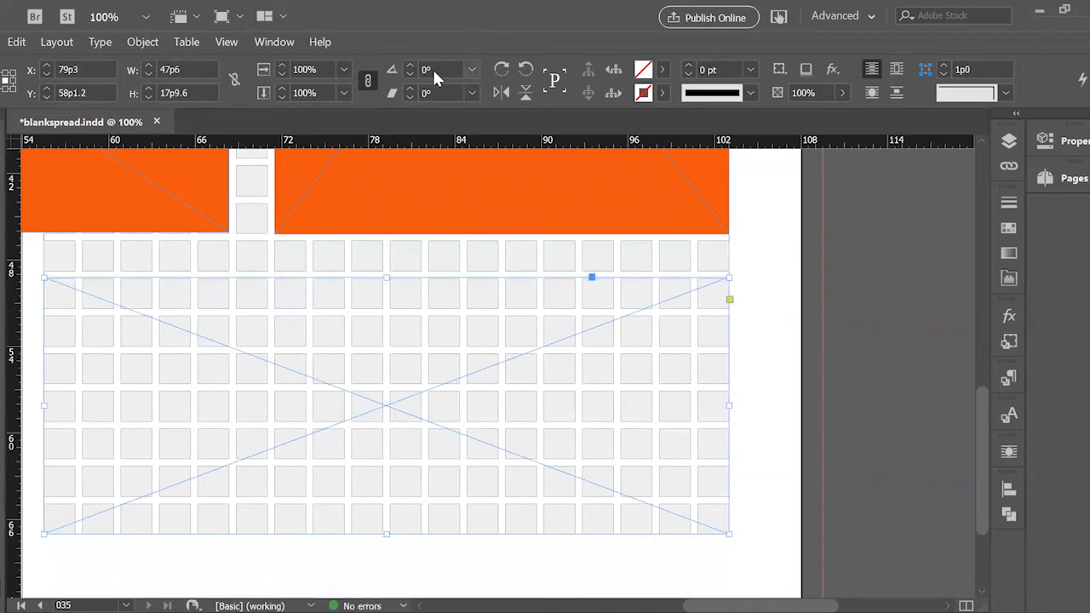
Fill the right page's wide lower frame with BRIDGELAND ORANGE.
{"action": "left_click", "coordinate": [662, 69]}
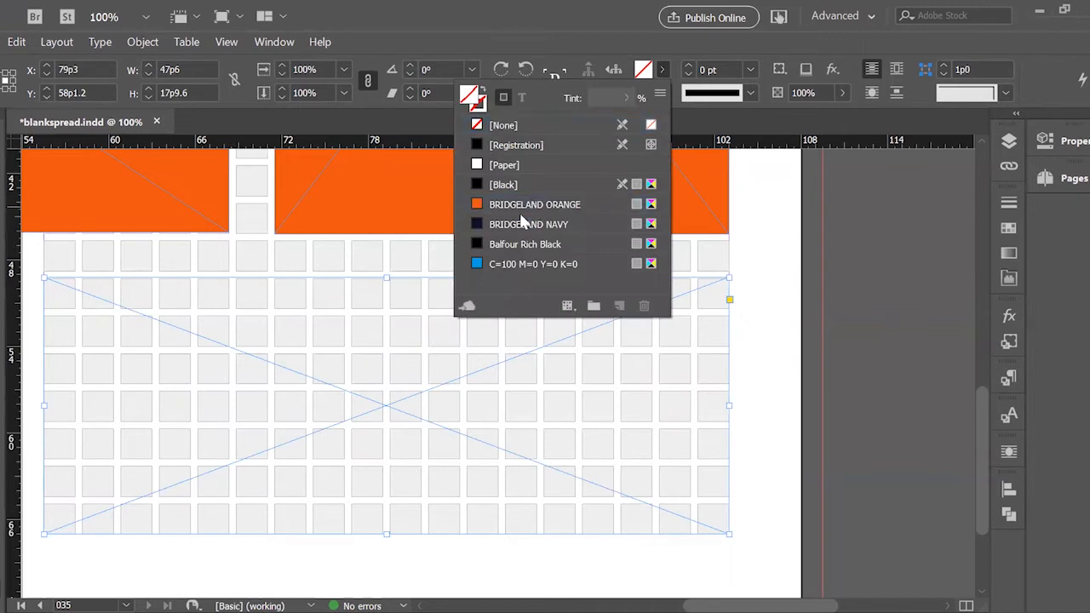
{"action": "left_click", "coordinate": [584, 204]}
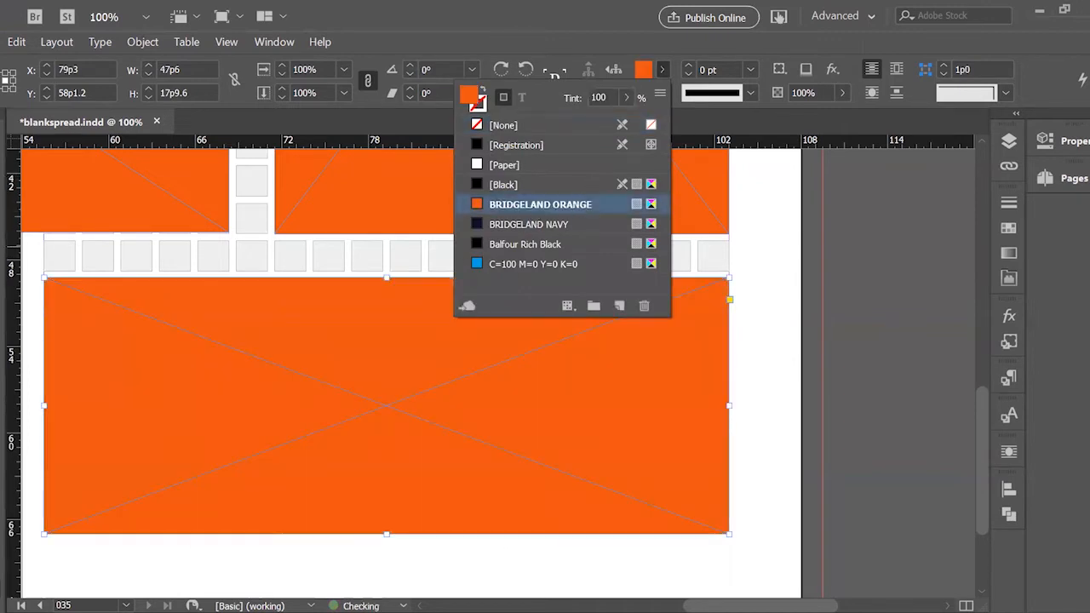
{"action": "scroll", "coordinate": [498, 366], "scroll_direction": "down", "scroll_amount": 1}
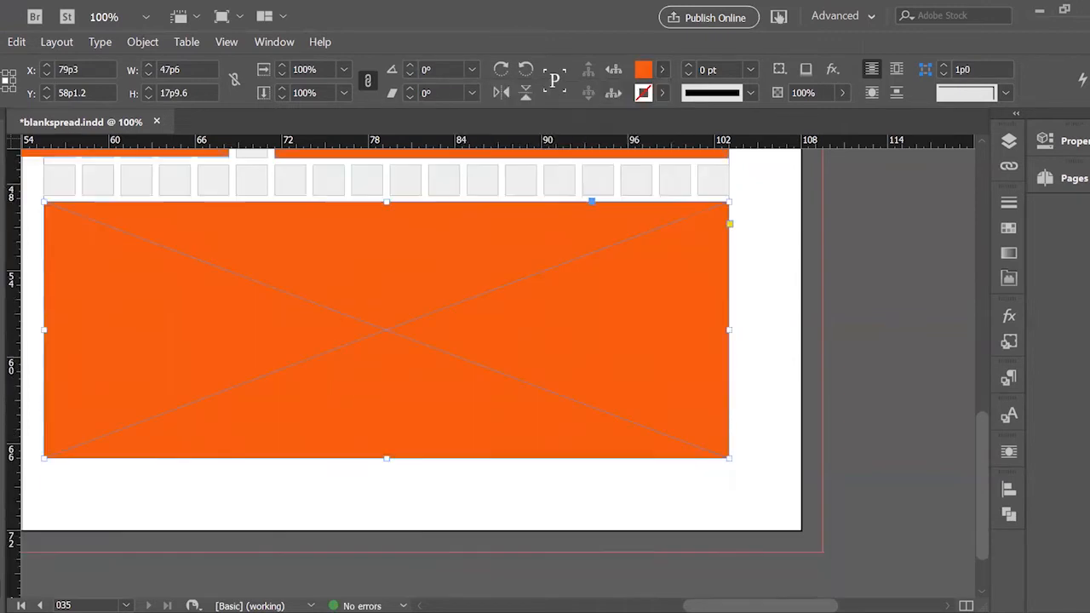
Draw a frame about 13p0 by 17p3 over the first five grid columns at the lower outer corner of the left page.
{"action": "scroll", "coordinate": [498, 366], "scroll_direction": "left", "scroll_amount": 9}
{"action": "scroll", "coordinate": [498, 366], "scroll_direction": "right", "scroll_amount": 1}
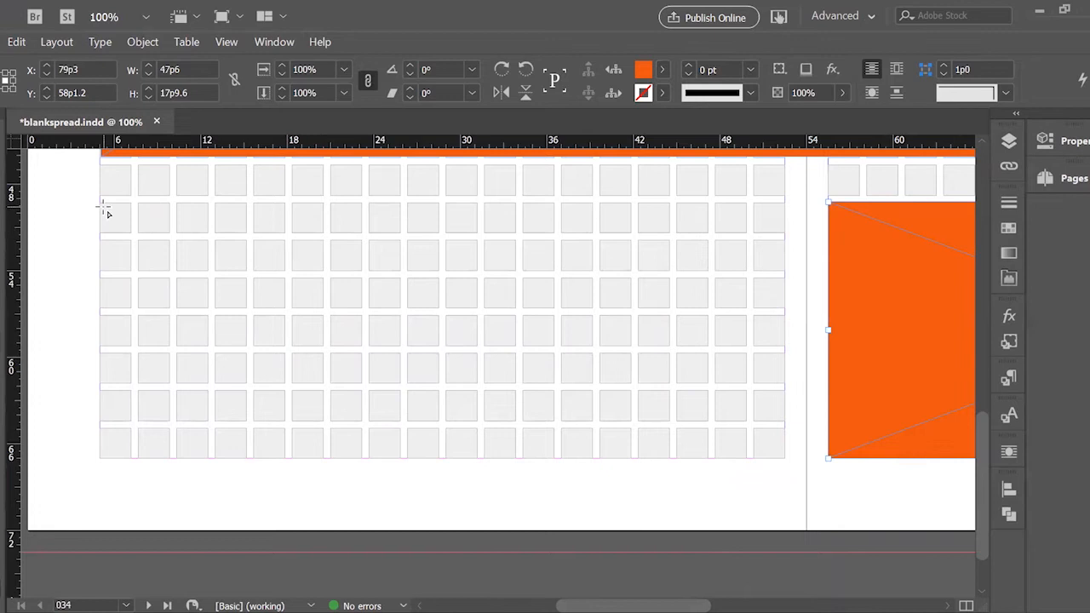
{"action": "left_click_drag", "start_coordinate": [99, 204], "coordinate": [288, 456]}
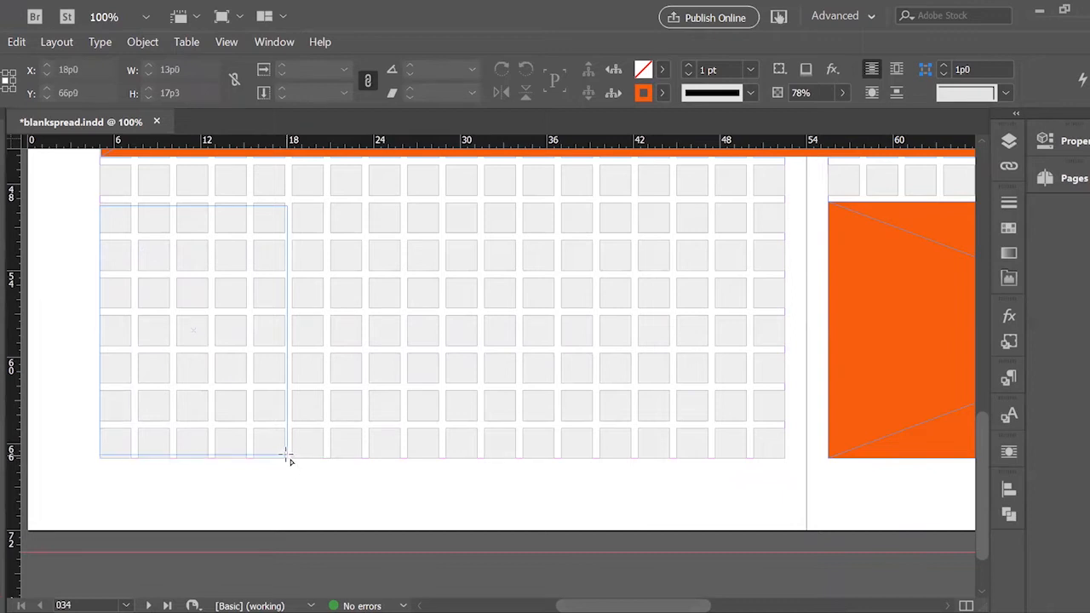
Fit the new frame's top and inner edges to the grid squares, making it 12p10.2 wide and 17p5.4 high.
{"action": "left_click_drag", "start_coordinate": [194, 204], "coordinate": [200, 200]}
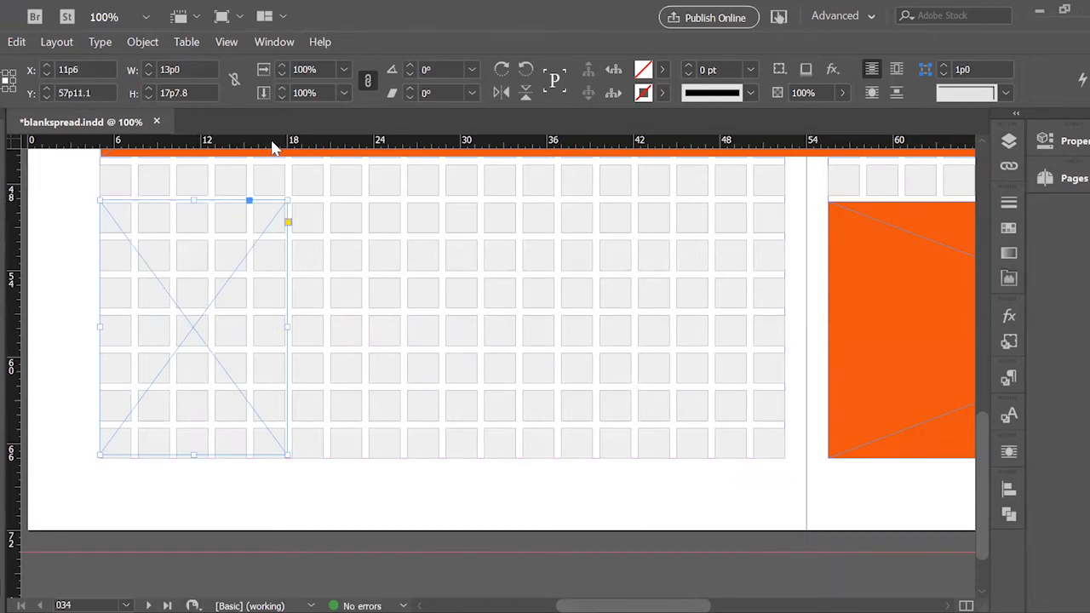
{"action": "key", "text": "ctrl+equal"}
{"action": "scroll", "coordinate": [596, 295], "scroll_direction": "up", "scroll_amount": 5}
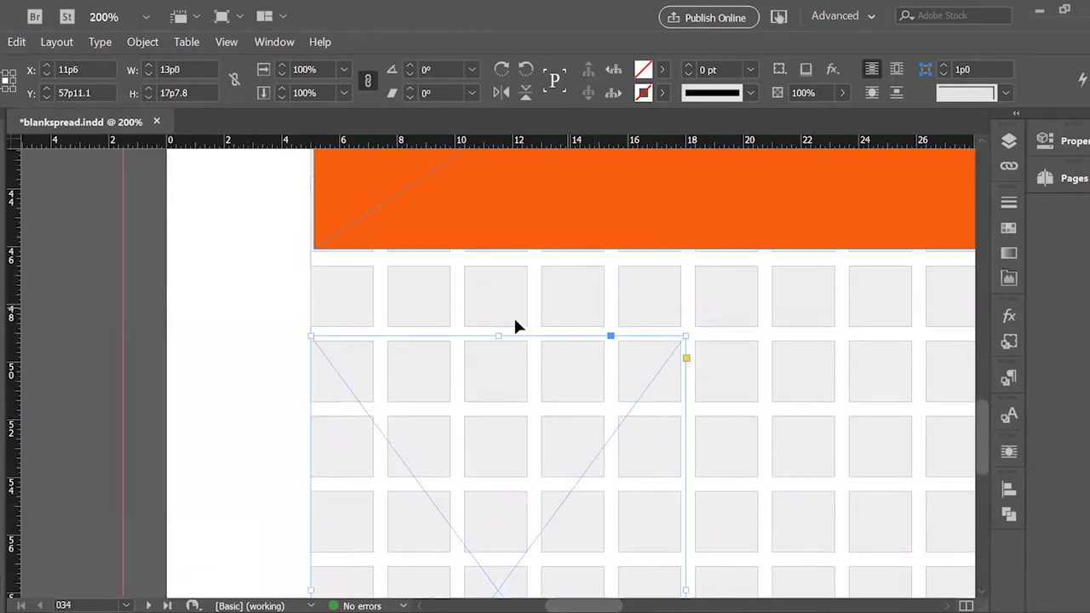
{"action": "left_click_drag", "start_coordinate": [499, 333], "coordinate": [510, 342]}
{"action": "scroll", "coordinate": [760, 475], "scroll_direction": "down", "scroll_amount": 2}
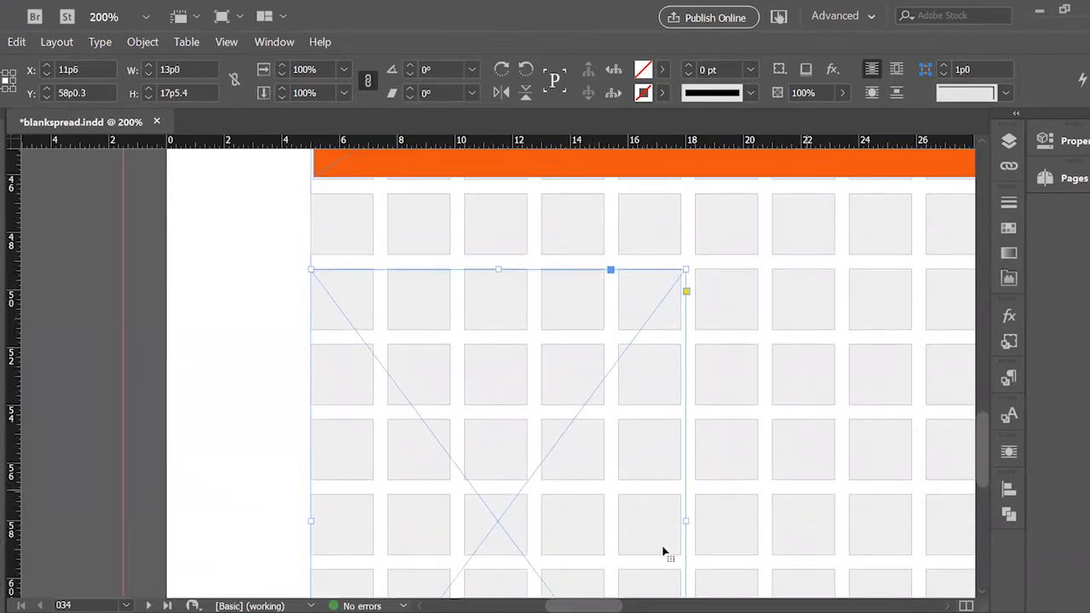
{"action": "left_click_drag", "start_coordinate": [686, 519], "coordinate": [683, 504]}
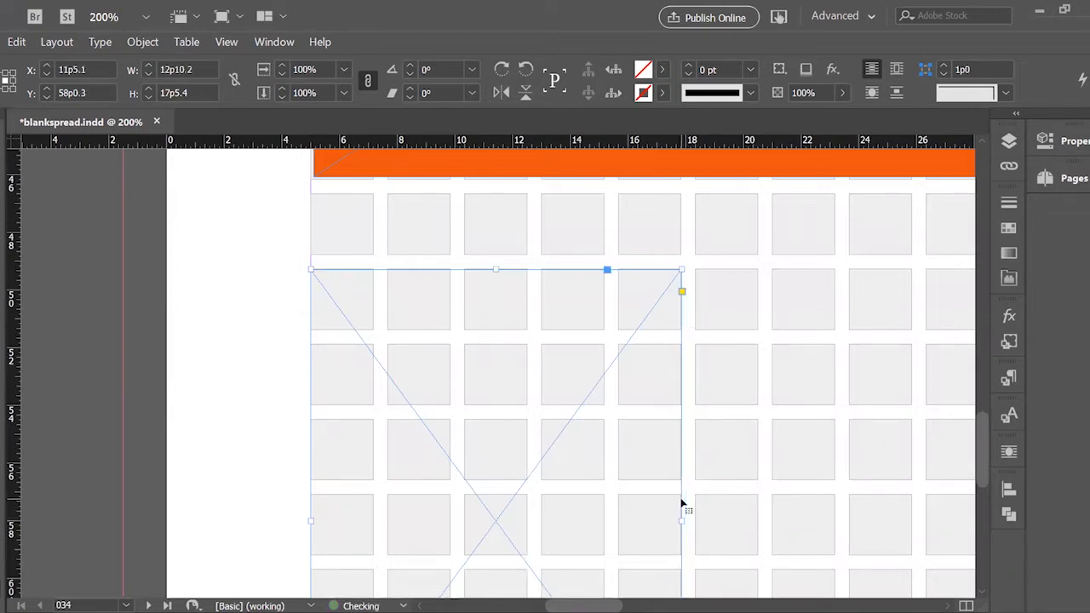
Fill the left page's five-column lower frame with BRIDGELAND ORANGE.
{"action": "left_click", "coordinate": [663, 68]}
{"action": "left_click", "coordinate": [511, 212]}
{"action": "scroll", "coordinate": [724, 492], "scroll_direction": "down", "scroll_amount": 2}
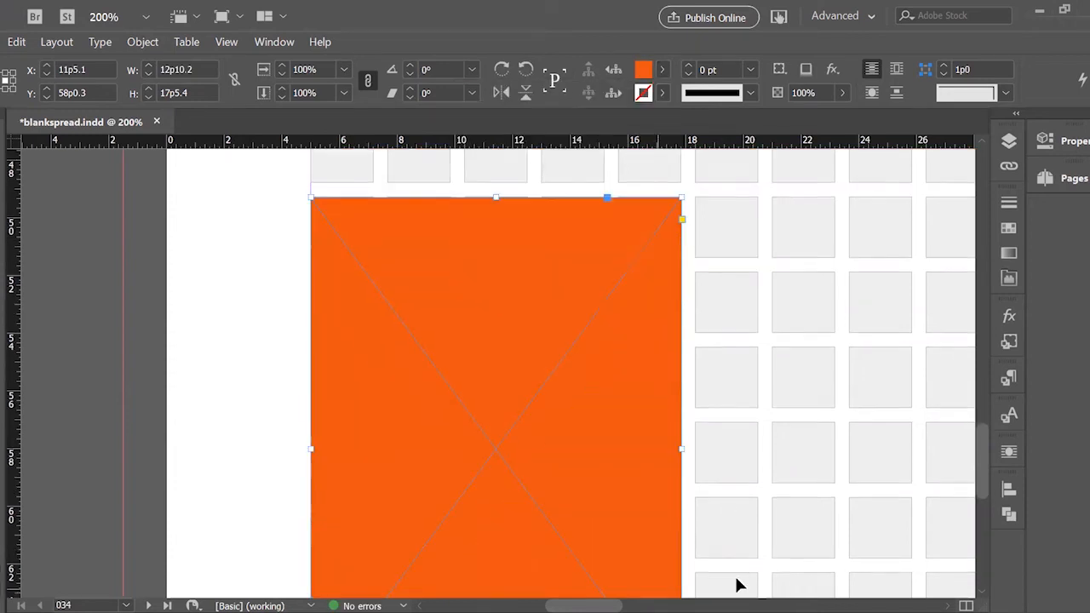
Duplicate the orange five-column frame beside itself at the same height and widen the copy to 34p2.1, reaching the left page's inner margin.
{"action": "left_click_drag", "start_coordinate": [505, 389], "coordinate": [885, 338]}
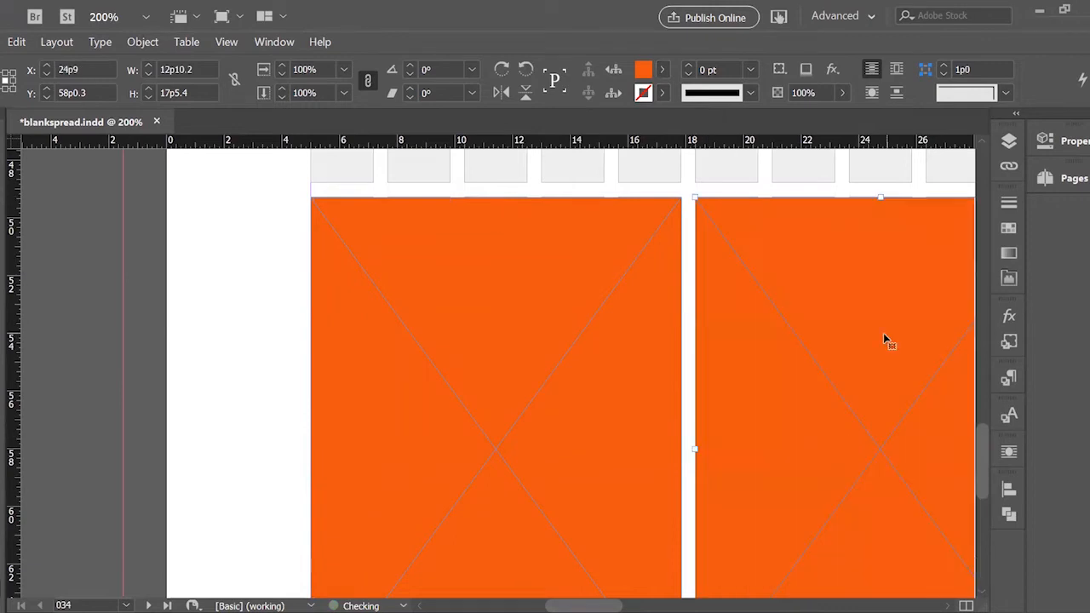
{"action": "key", "text": "Down"}
{"action": "key", "text": "Up"}
{"action": "scroll", "coordinate": [545, 375], "scroll_direction": "right", "scroll_amount": 5}
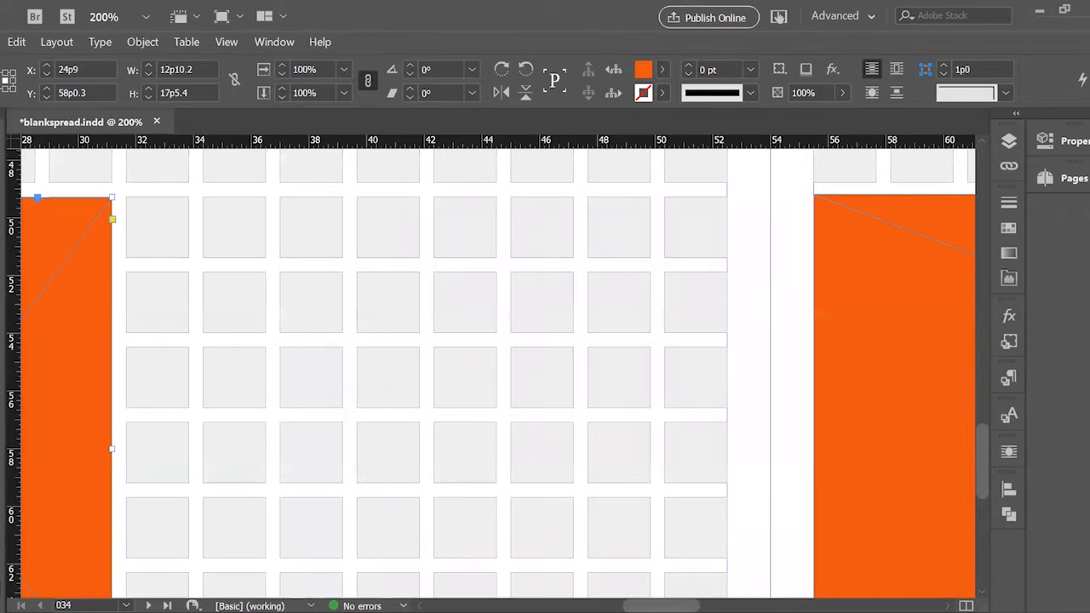
{"action": "left_click_drag", "start_coordinate": [112, 447], "coordinate": [724, 397]}
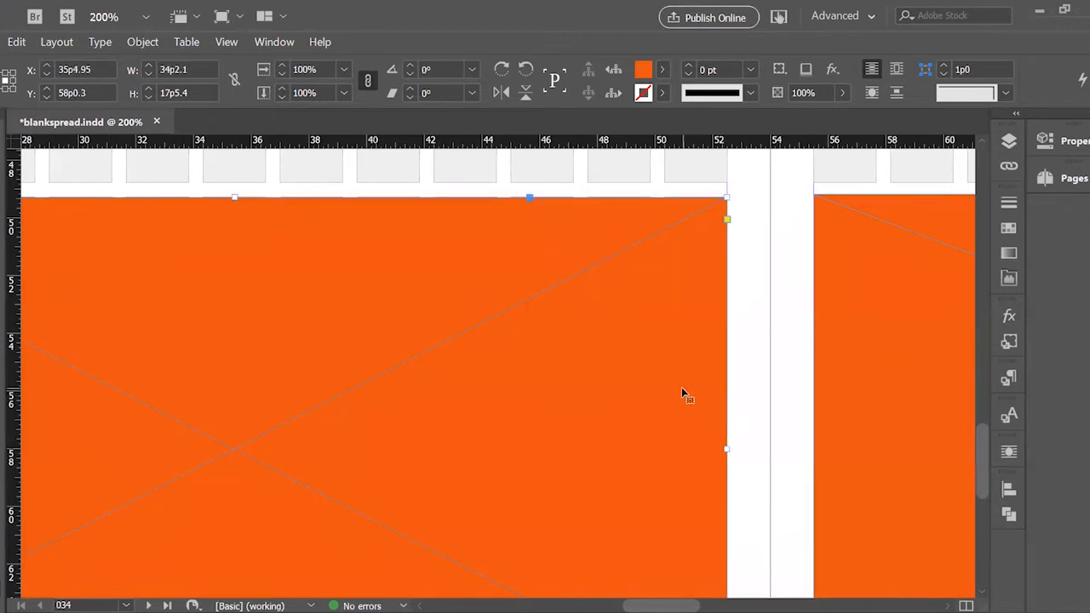
{"action": "key", "text": "ctrl+alt+0"}
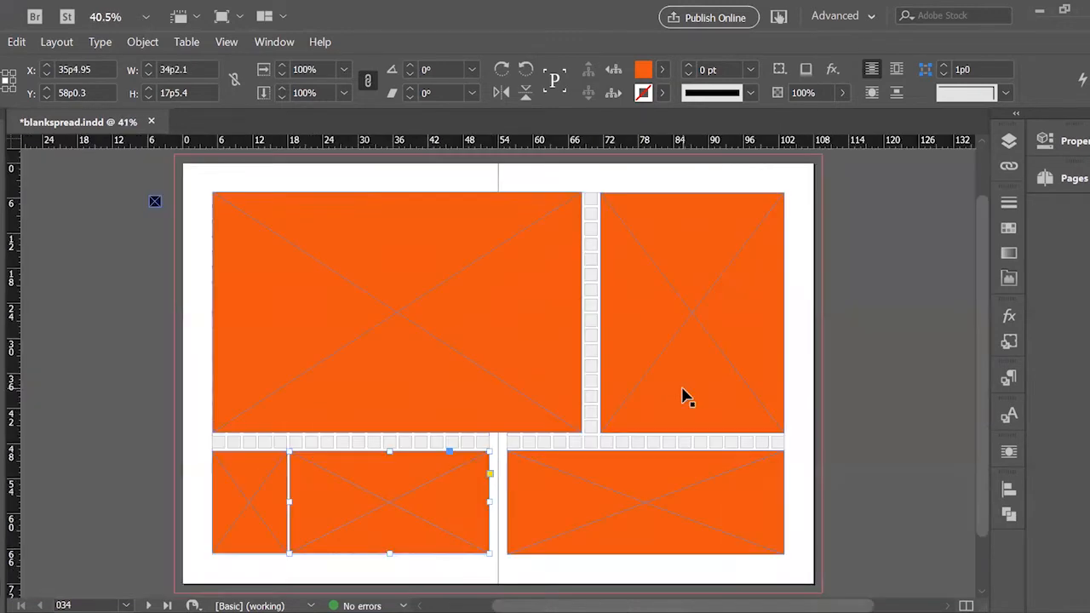
{"action": "left_click", "coordinate": [825, 381]}
{"action": "scroll", "coordinate": [825, 381], "scroll_direction": "down", "scroll_amount": 1}
{"action": "left_click", "coordinate": [315, 482]}
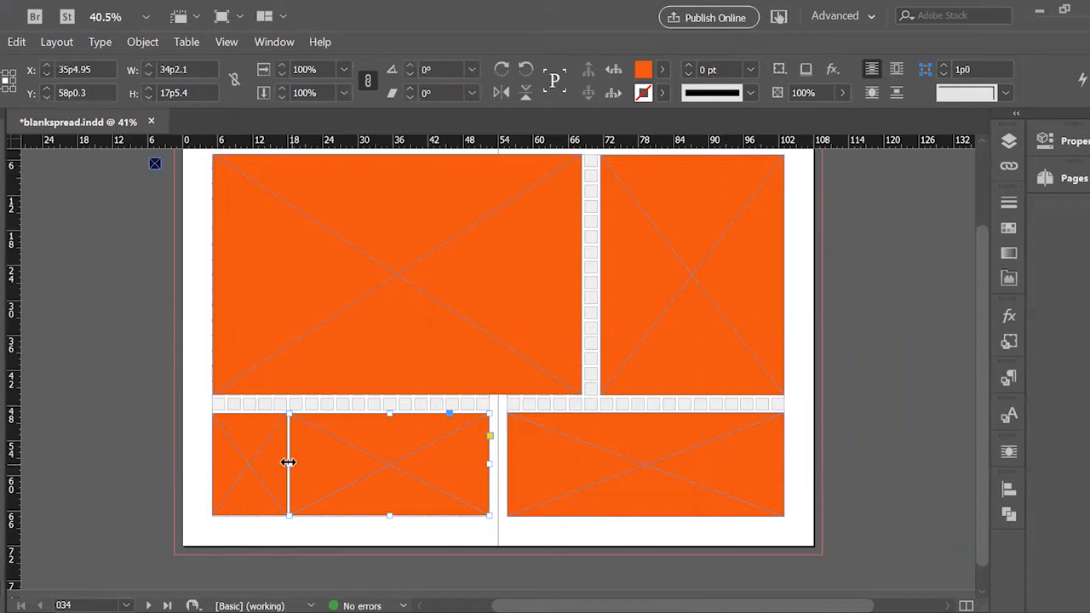
{"action": "left_click_drag", "start_coordinate": [287, 460], "coordinate": [289, 463]}
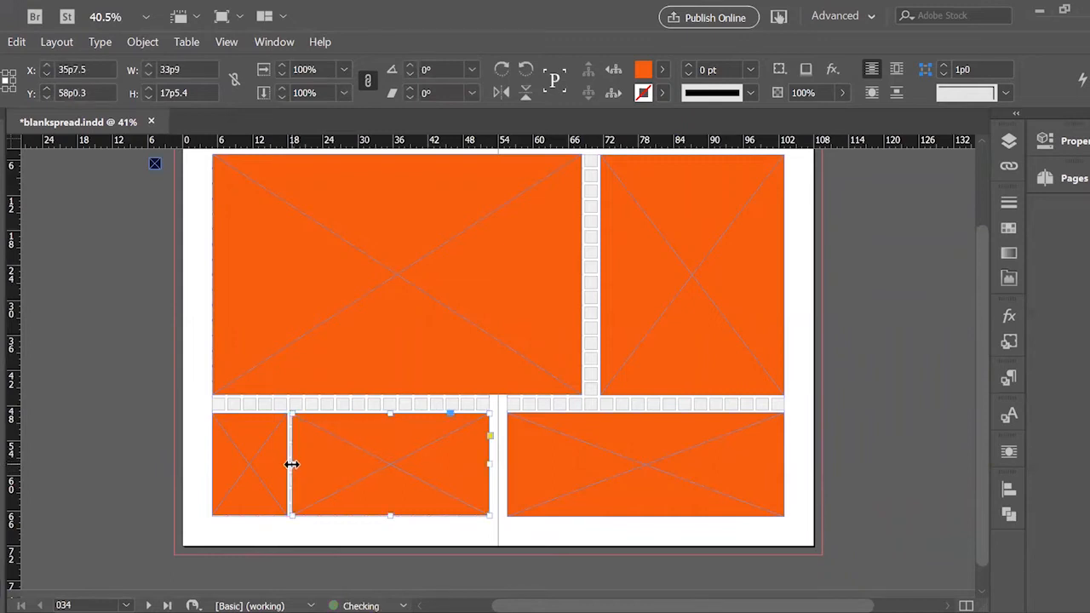
{"action": "left_click", "coordinate": [159, 483]}
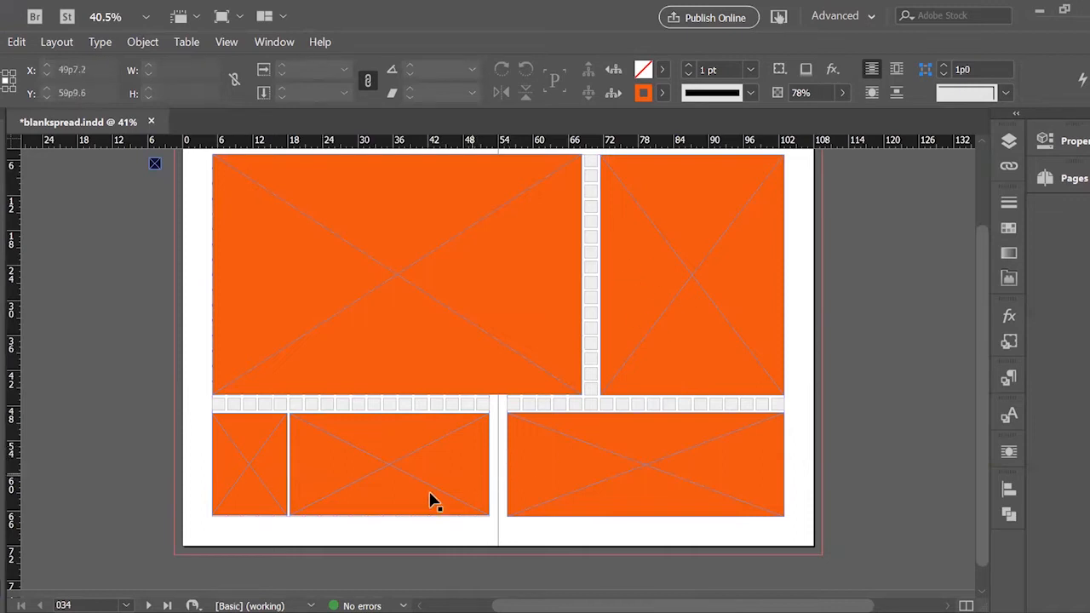
Pull the wider lower frame's outer edge in by one grid column, making it 31p6 wide, and deselect it.
{"action": "left_click", "coordinate": [329, 456]}
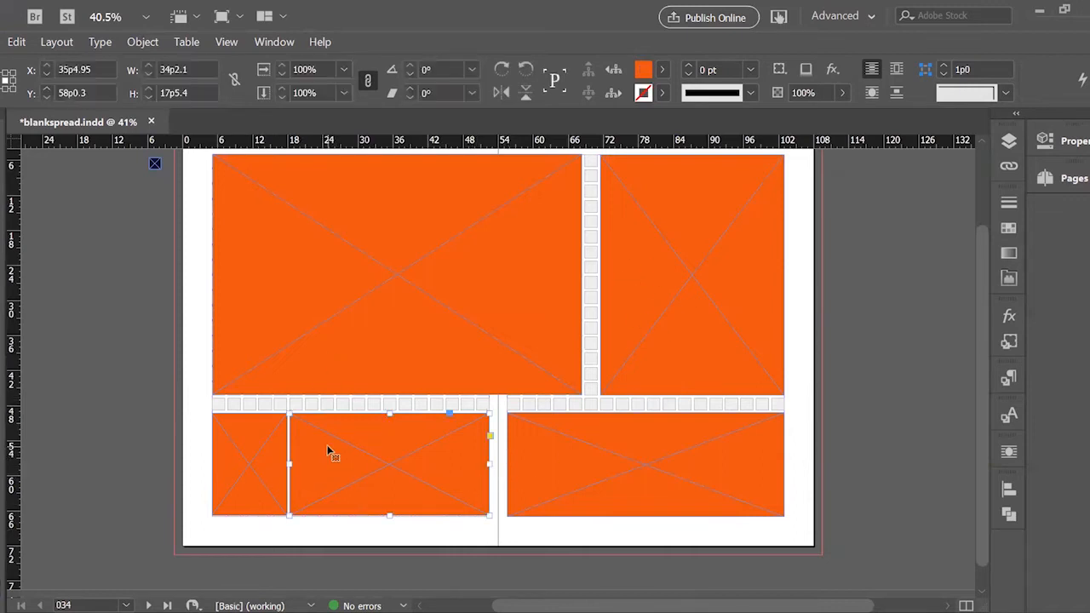
{"action": "key", "text": "ctrl+alt+equal"}
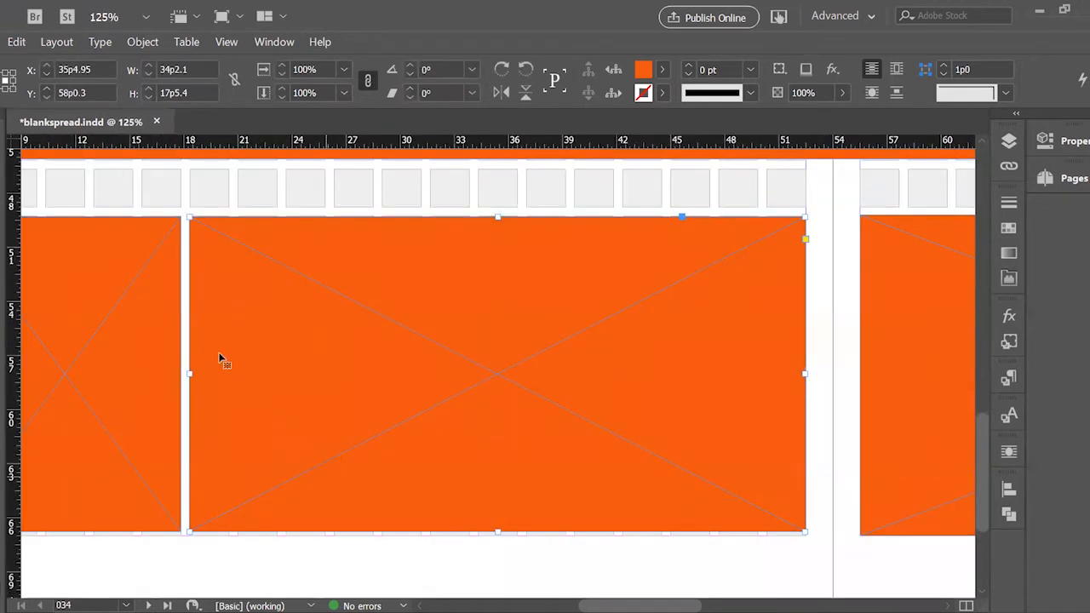
{"action": "left_click_drag", "start_coordinate": [189, 373], "coordinate": [237, 373]}
{"action": "left_click", "coordinate": [240, 557]}
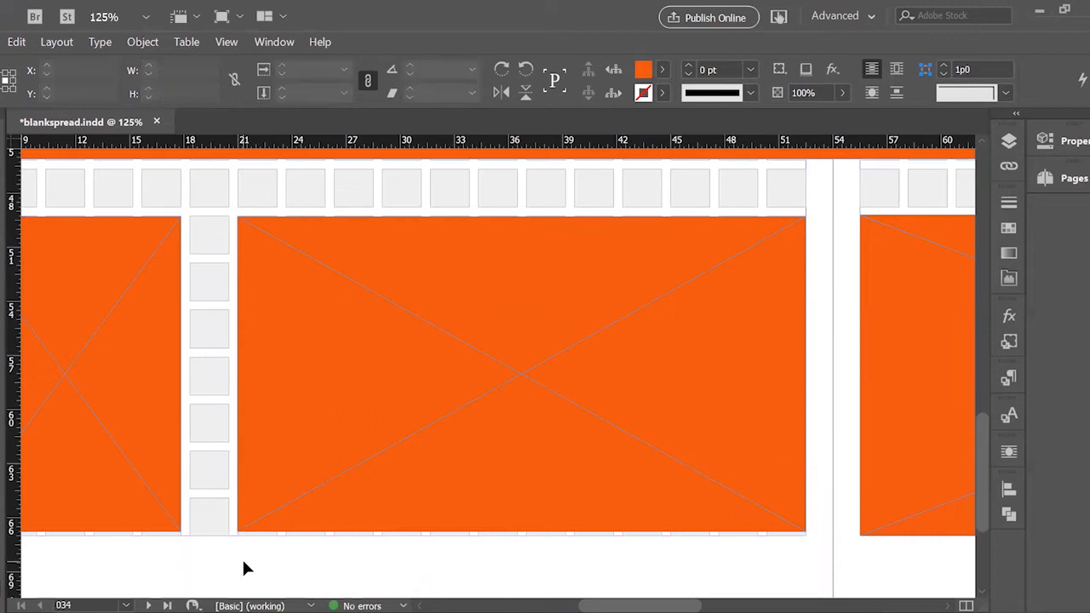
Extend both lower frames on the left page down to the bottom margin, 17p8.4 high, and preview the whole spread.
{"action": "left_click", "coordinate": [534, 528]}
{"action": "left_click_drag", "start_coordinate": [521, 531], "coordinate": [518, 539]}
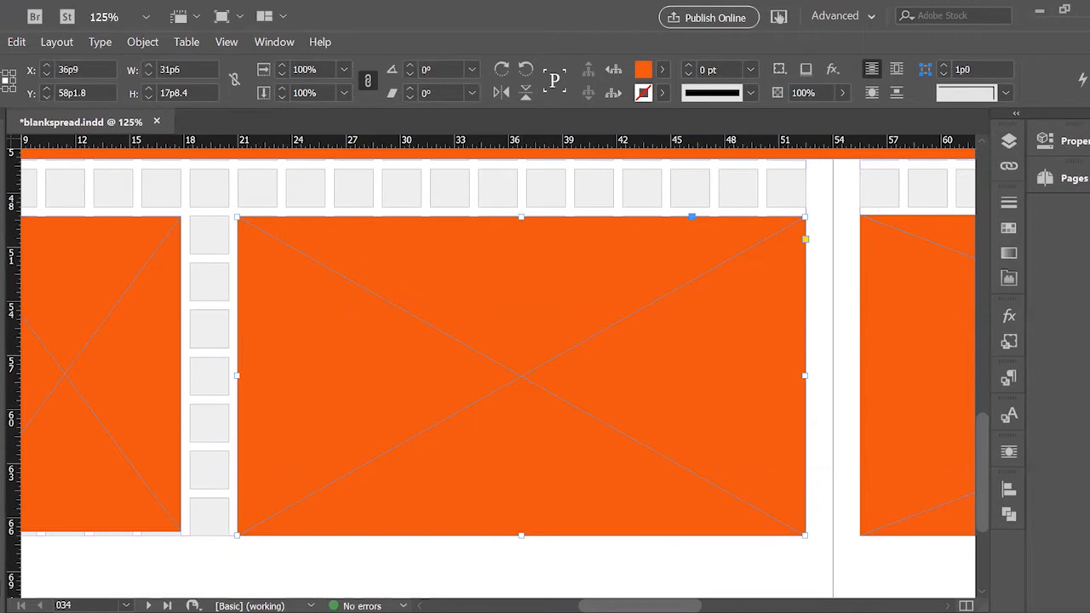
{"action": "left_click", "coordinate": [61, 524]}
{"action": "left_click_drag", "start_coordinate": [64, 533], "coordinate": [85, 560]}
{"action": "left_click", "coordinate": [90, 562]}
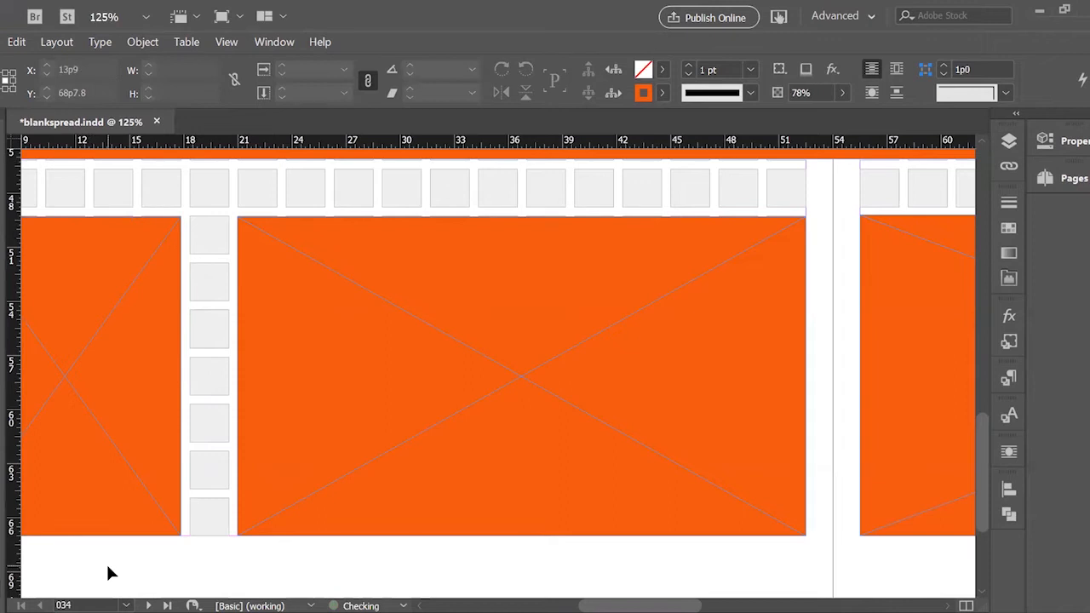
{"action": "key", "text": "ctrl+0"}
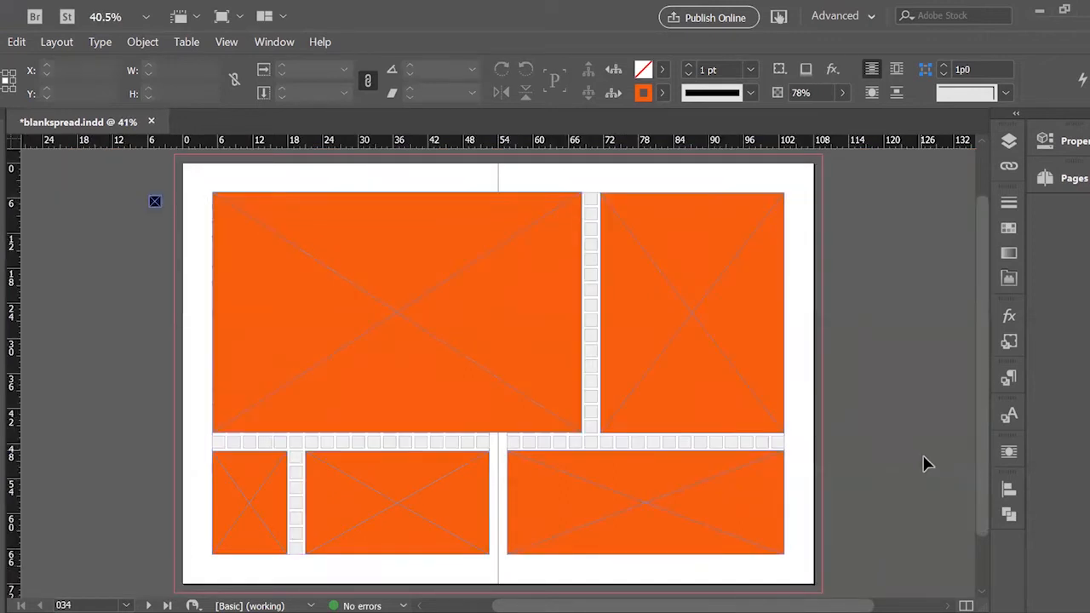
{"action": "key", "text": "w"}
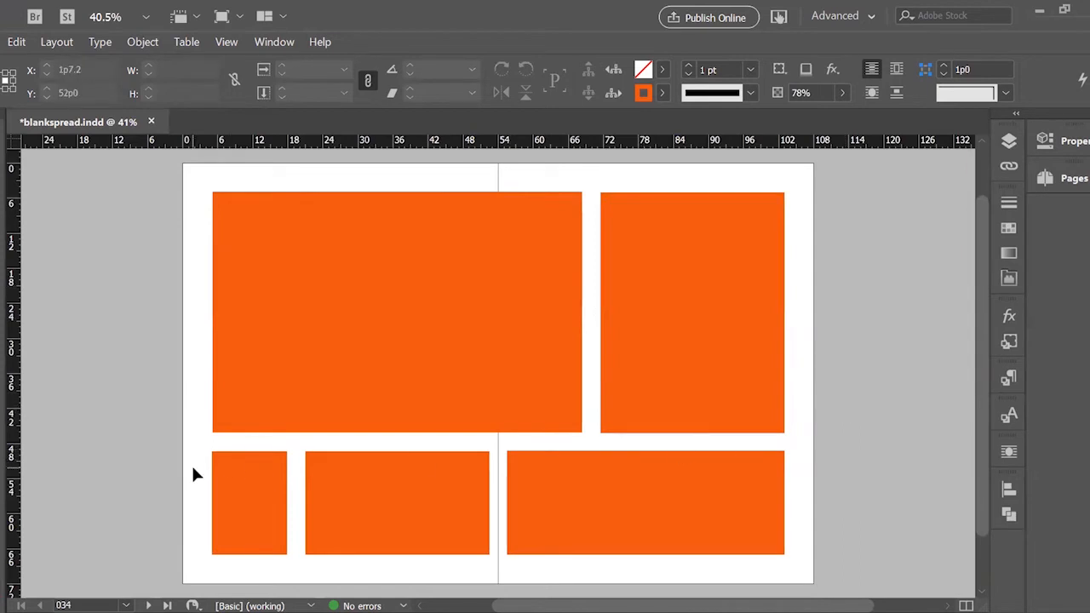
Delete the narrow orange frame at the lower outer corner of the left page.
{"action": "left_click", "coordinate": [236, 523]}
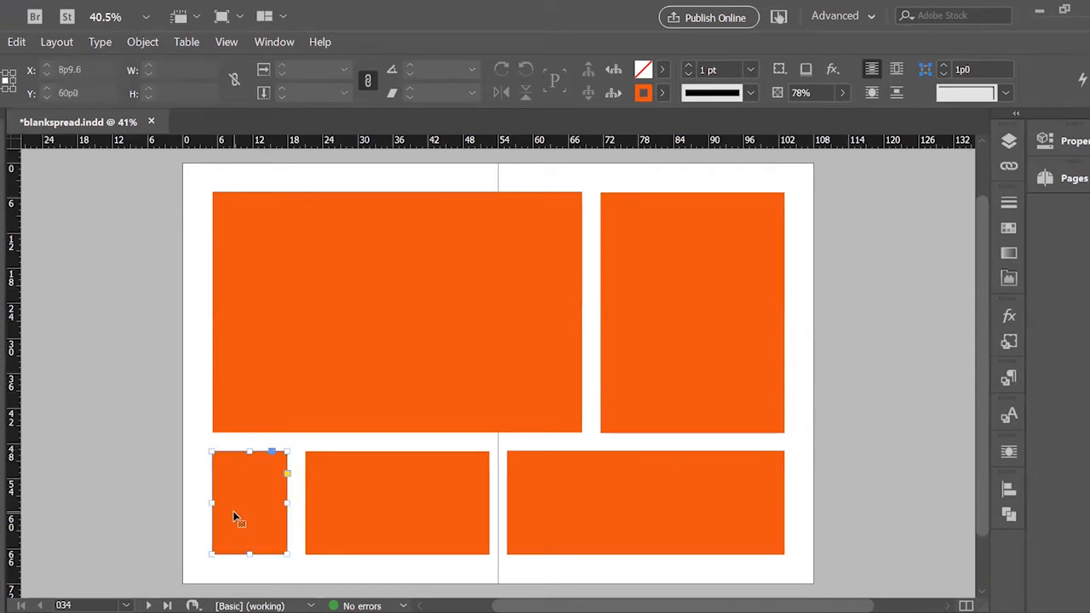
{"action": "key", "text": "ctrl+equal"}
{"action": "key", "text": "ctrl+equal"}
{"action": "key", "text": "ctrl+equal"}
{"action": "key", "text": "ctrl+equal"}
{"action": "key", "text": "ctrl+equal"}
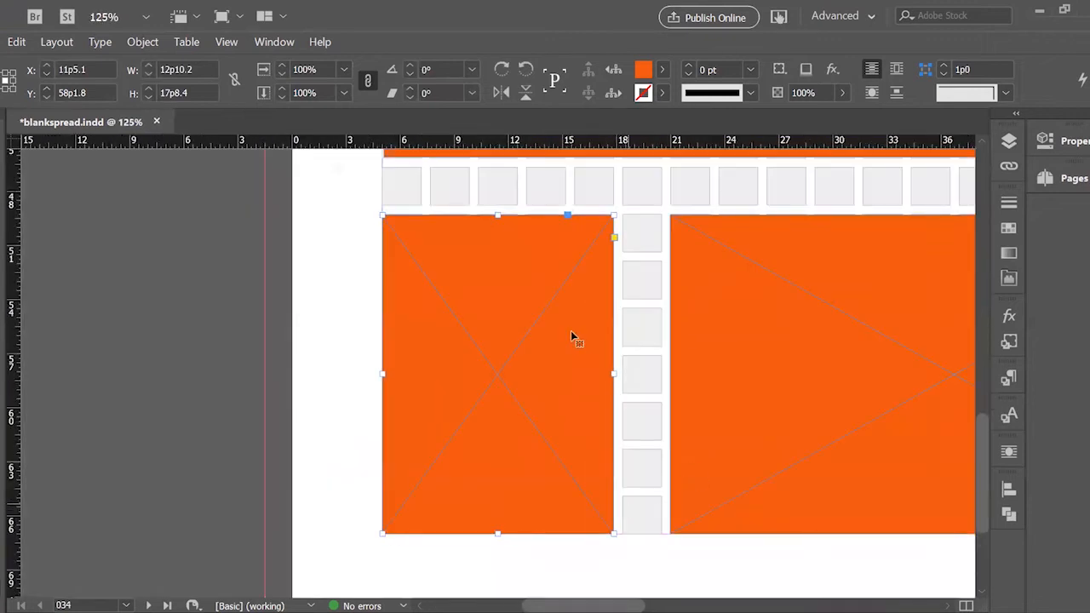
{"action": "key", "text": "Delete"}
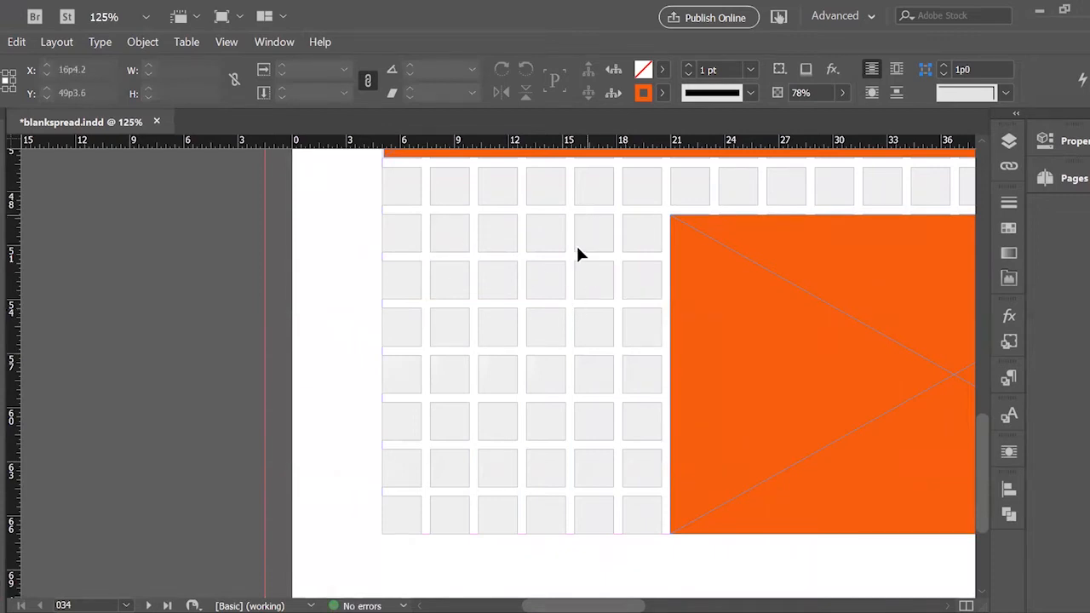
Add a text frame nearly five columns wide at the top of the freed grid area and enter HEADLINE GOES HERE.
{"action": "key", "text": "t"}
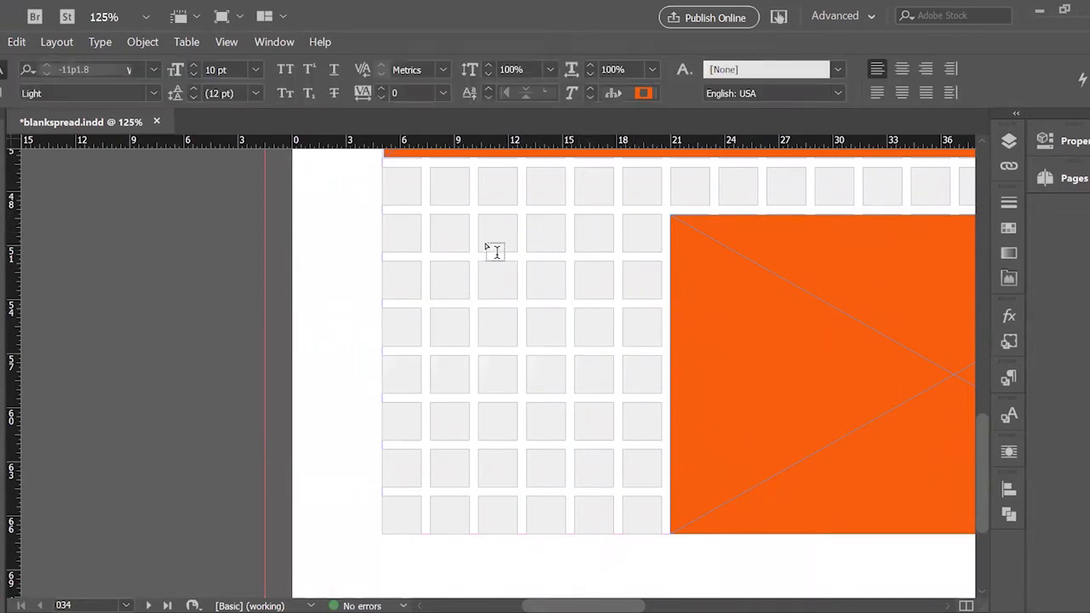
{"action": "left_click_drag", "start_coordinate": [385, 216], "coordinate": [610, 279]}
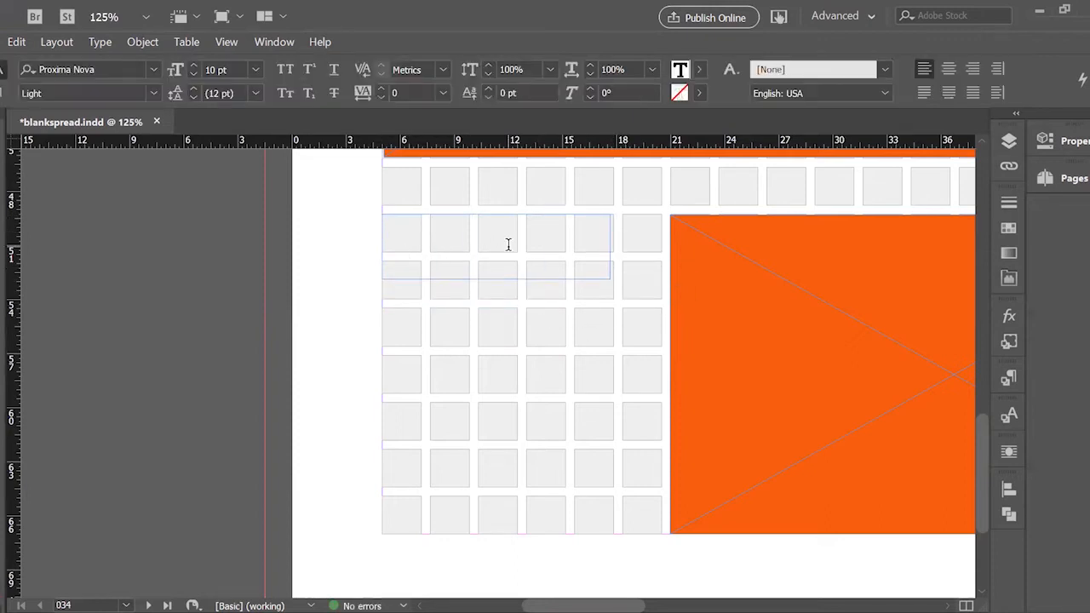
{"action": "type", "text": "HEADLINE GOES HERE"}
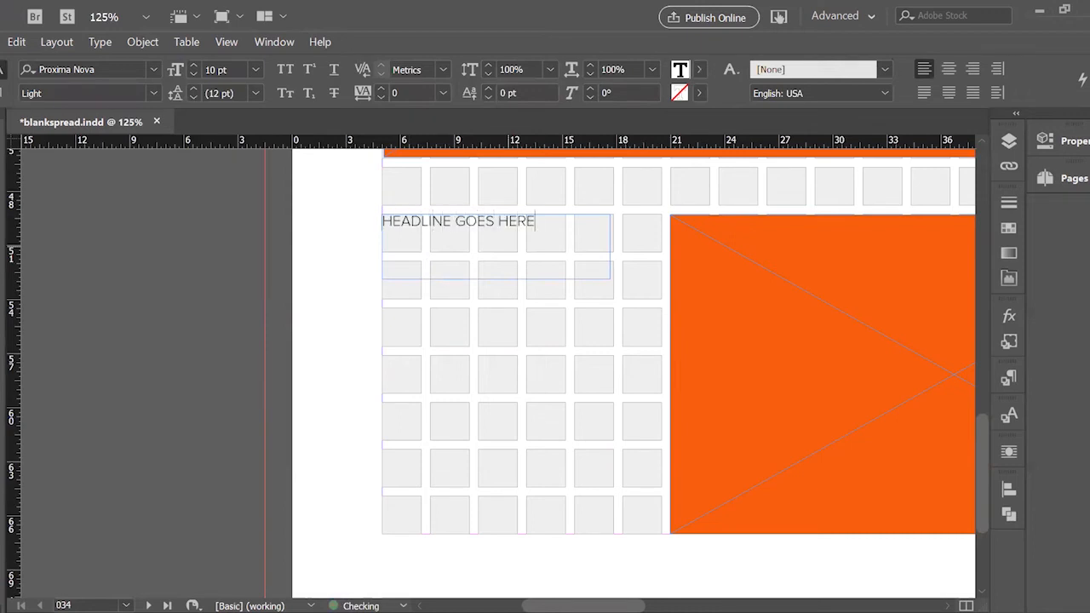
Change the HEADLINE GOES HERE text to the Silva Regular font.
{"action": "key", "text": "ctrl+a"}
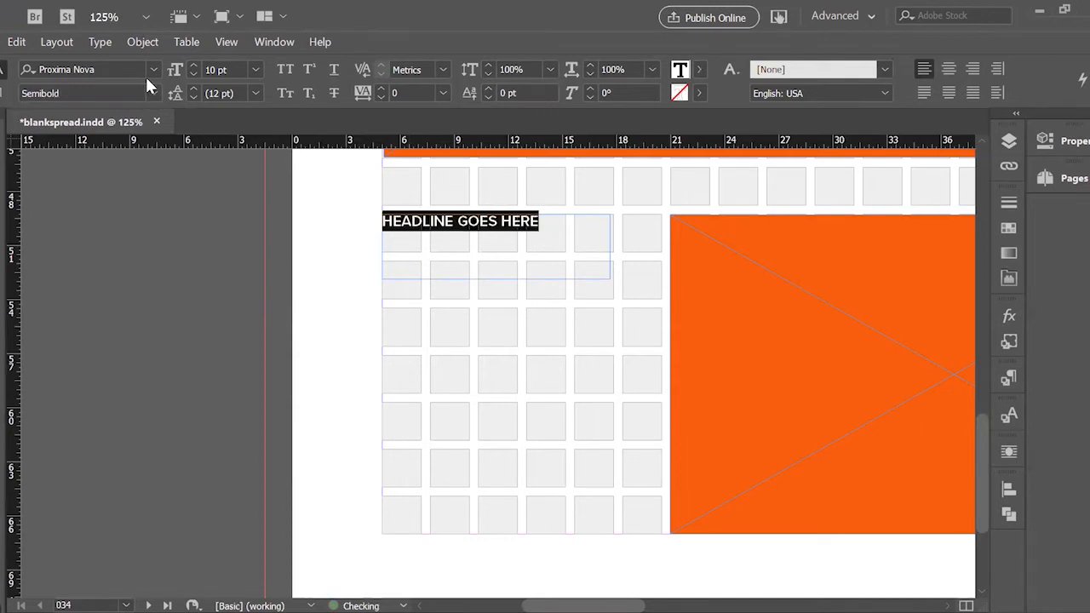
{"action": "left_click", "coordinate": [153, 71]}
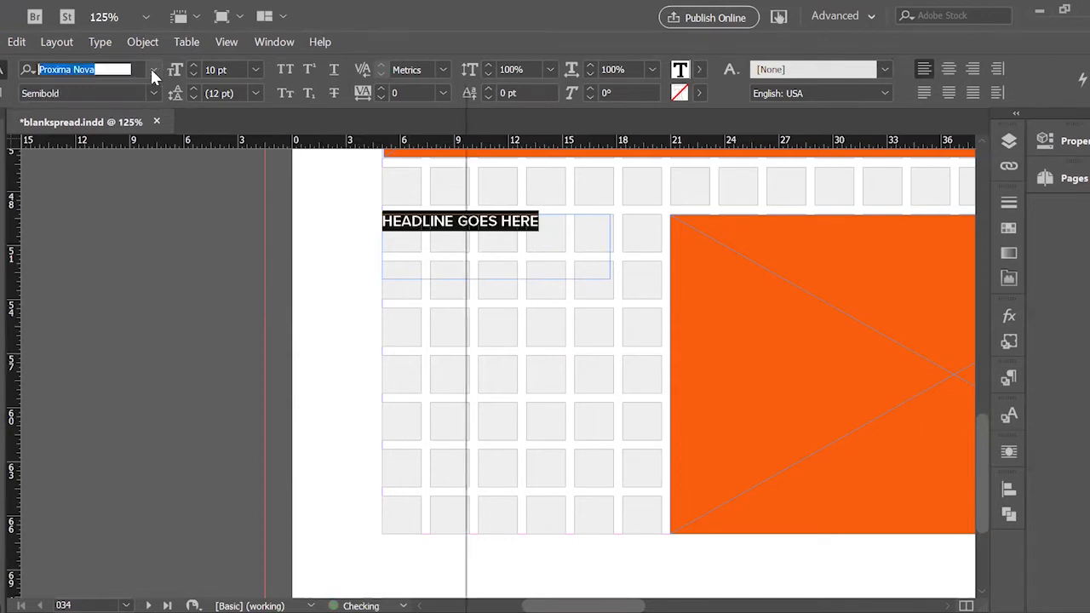
{"action": "left_click", "coordinate": [76, 204]}
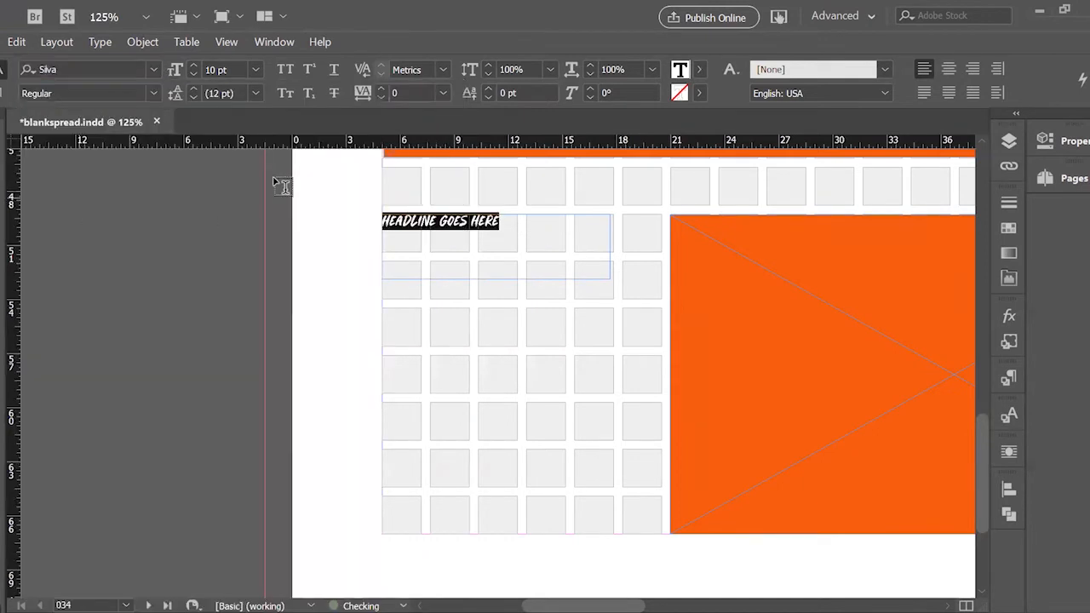
Enlarge the headline text to 19 pt so it fills the frame on one line.
{"action": "double_click", "coordinate": [193, 65]}
{"action": "left_click", "coordinate": [193, 65]}
{"action": "left_click", "coordinate": [194, 64]}
{"action": "left_click", "coordinate": [194, 65]}
{"action": "left_click", "coordinate": [193, 65]}
{"action": "left_click", "coordinate": [193, 64]}
{"action": "left_click", "coordinate": [193, 65]}
{"action": "left_click", "coordinate": [193, 65]}
{"action": "left_click", "coordinate": [194, 64]}
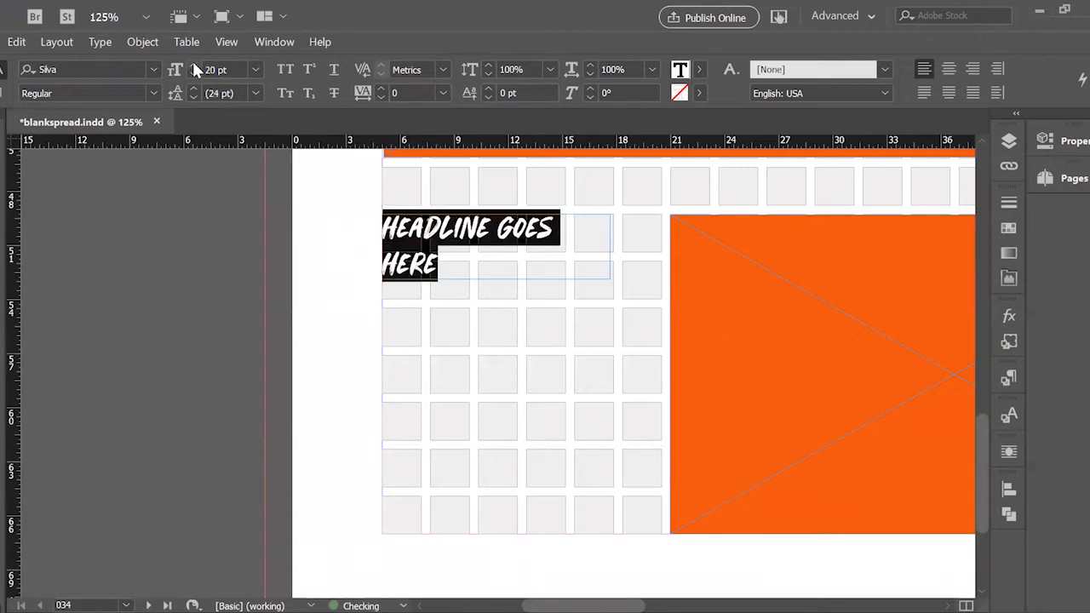
{"action": "key", "text": "ctrl+z"}
Fit the headline text frame to its text and deselect it.
{"action": "left_click", "coordinate": [2, 151]}
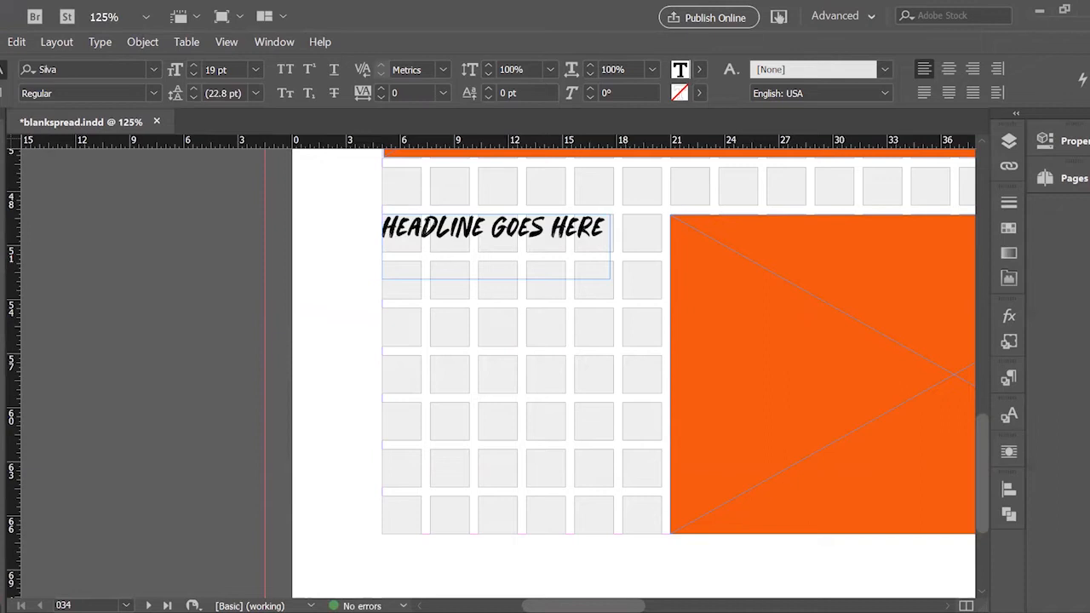
{"action": "double_click", "coordinate": [612, 276]}
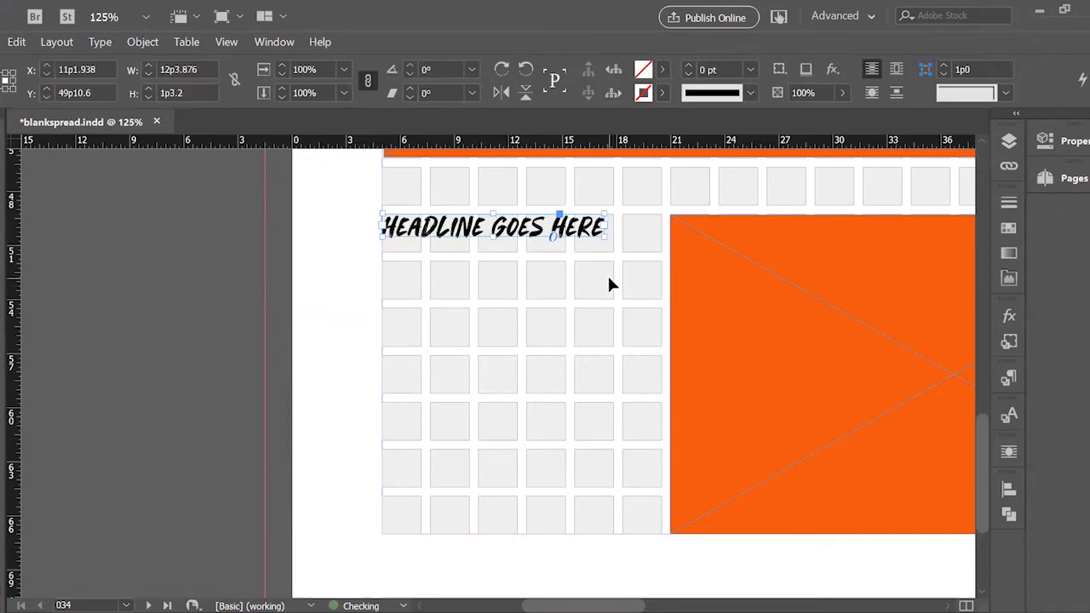
{"action": "left_click", "coordinate": [579, 318]}
{"action": "key", "text": "w"}
{"action": "key", "text": "w"}
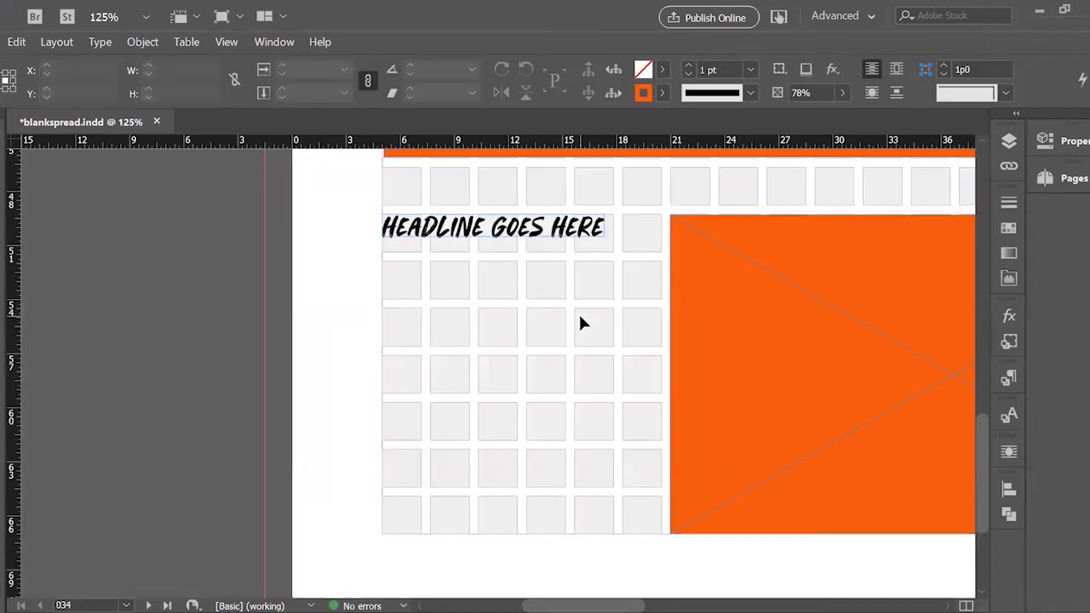
Replace the placeholder headline text with A WORD FROM OUR.
{"action": "left_click", "coordinate": [454, 228]}
{"action": "triple_click", "coordinate": [453, 228]}
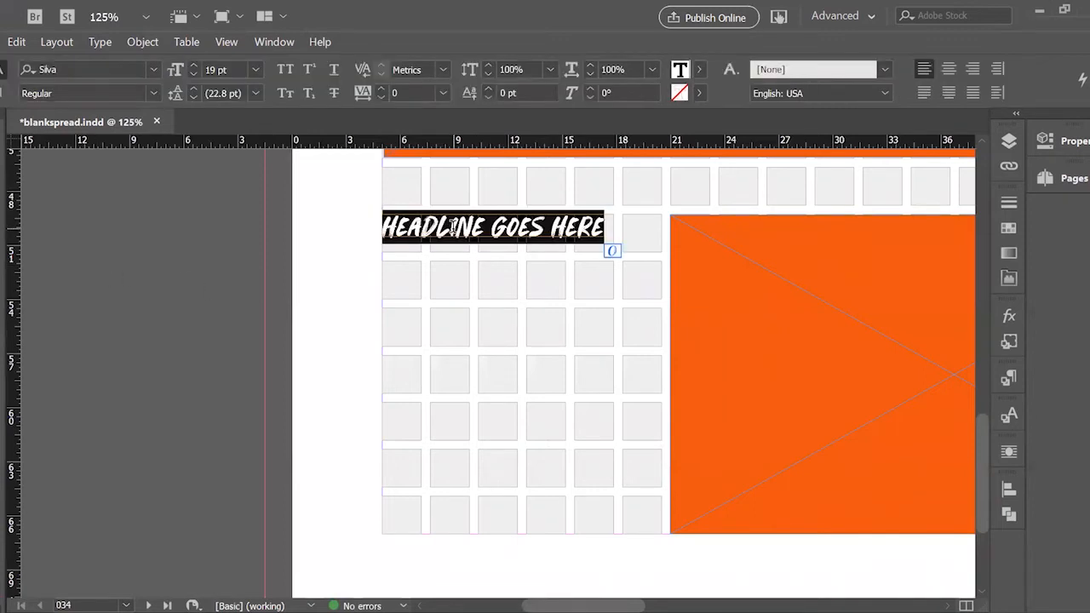
{"action": "type", "text": "CATP"}
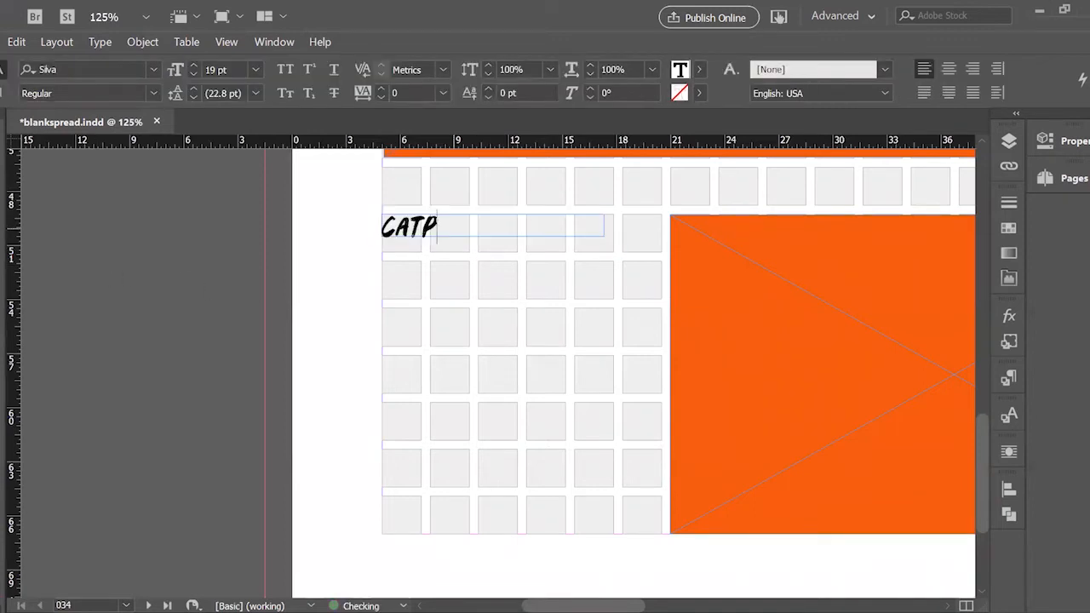
{"action": "key", "text": "BackSpace"}
{"action": "key", "text": "BackSpace"}
{"action": "type", "text": "PTAIN'S"}
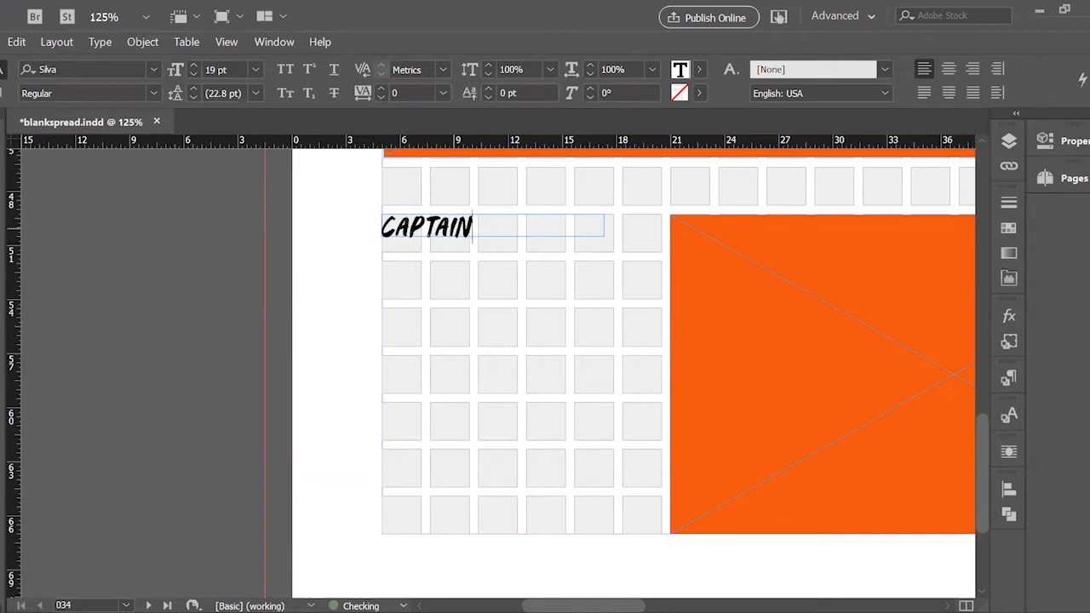
{"action": "key", "text": "BackSpace"}
{"action": "key", "text": "BackSpace"}
{"action": "key", "text": "BackSpace"}
{"action": "key", "text": "BackSpace"}
{"action": "key", "text": "BackSpace"}
{"action": "key", "text": "BackSpace"}
{"action": "key", "text": "BackSpace"}
{"action": "key", "text": "BackSpace"}
{"action": "key", "text": "BackSpace"}
{"action": "type", "text": "A W"}
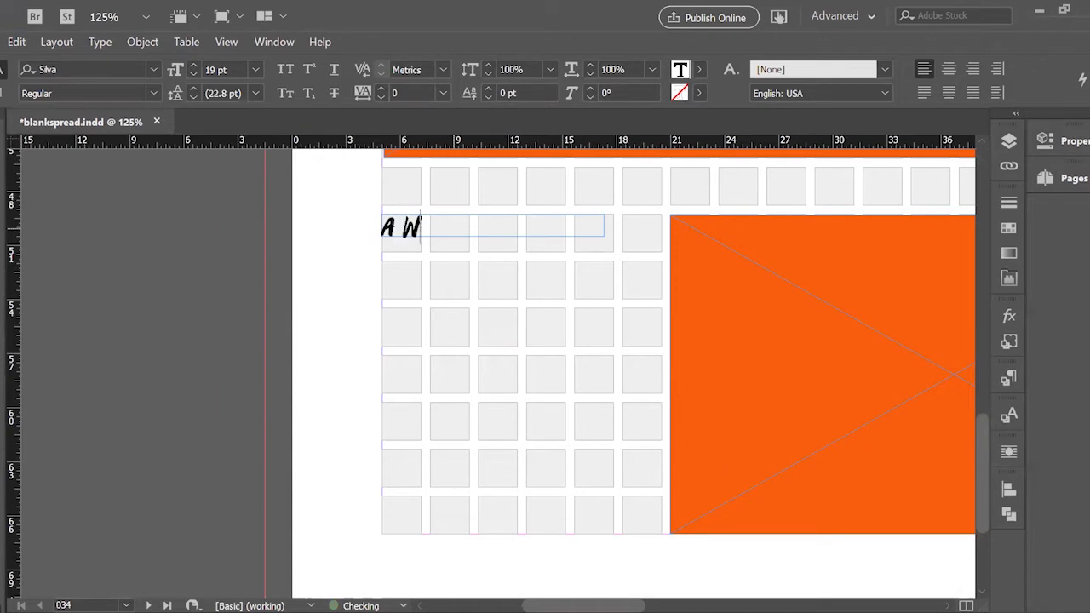
{"action": "type", "text": "ORD FROM OUR"}
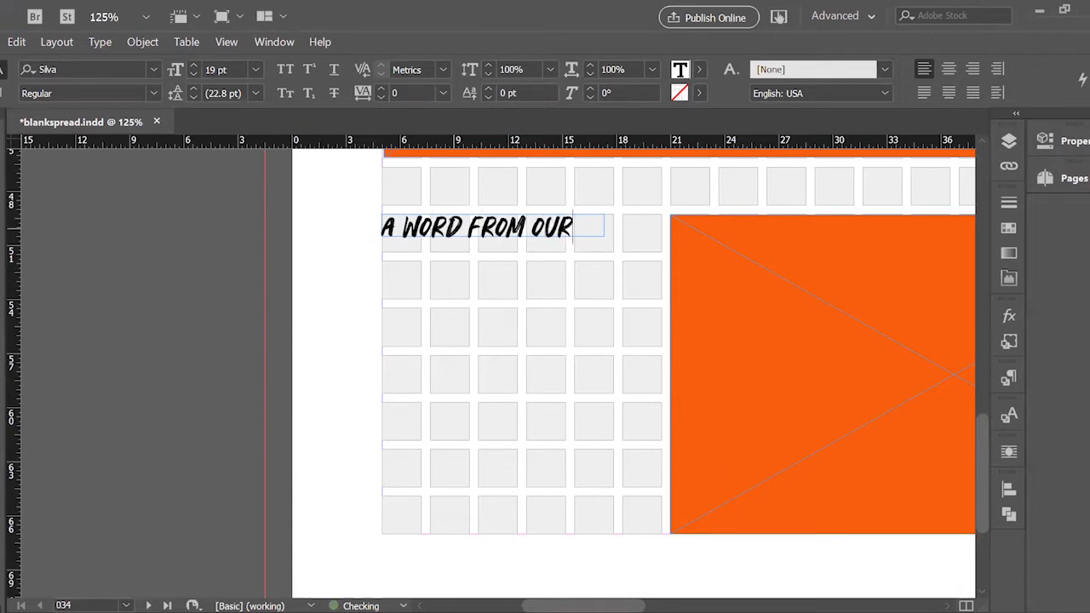
Scale the headline frame and its text together to five grid columns, 12p9 wide.
{"action": "key", "text": "Escape"}
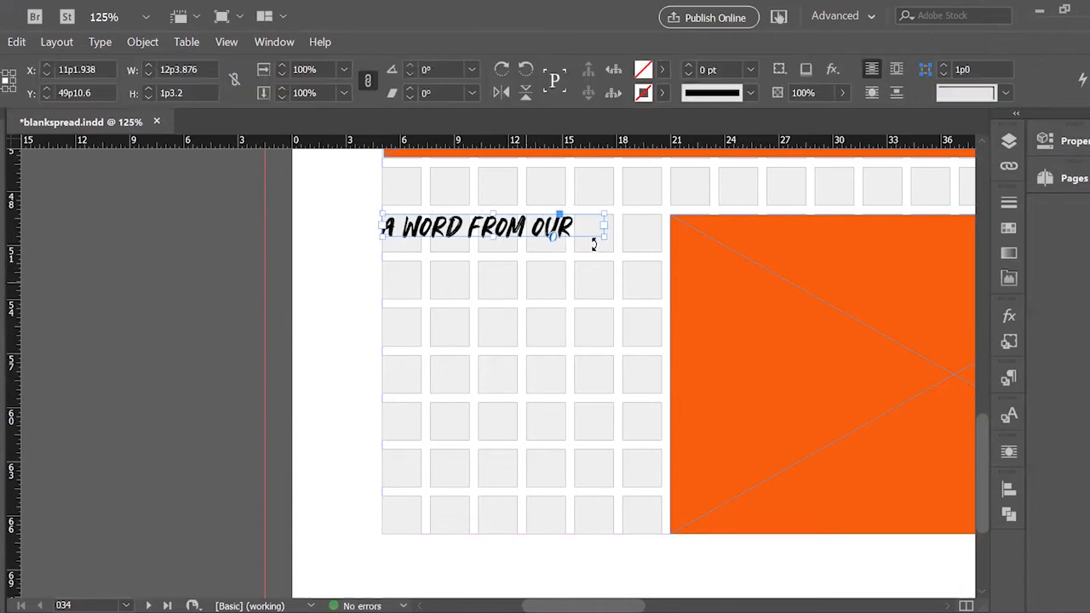
{"action": "mouse_move", "coordinate": [604, 232]}
{"action": "left_mouse_down"}
{"action": "mouse_move", "coordinate": [576, 236]}
{"action": "mouse_move", "coordinate": [586, 245]}
{"action": "mouse_move", "coordinate": [610, 235]}
{"action": "left_mouse_up"}
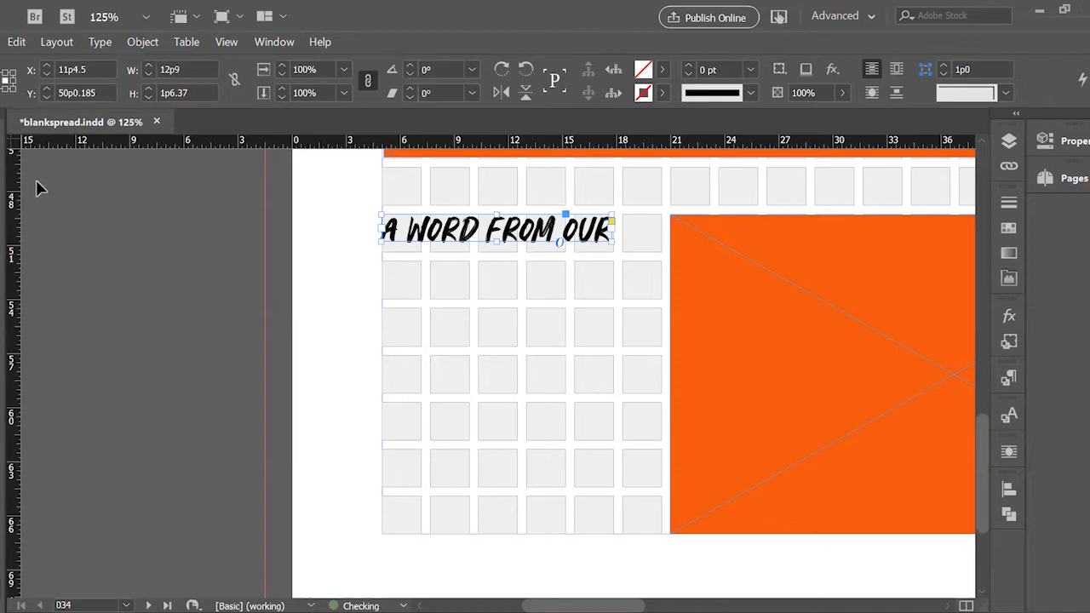
Add a text frame below the headline, enter CAPTAIN and set the word in the Tremblay Regular font.
{"action": "key", "text": "t"}
{"action": "left_click_drag", "start_coordinate": [440, 287], "coordinate": [609, 367]}
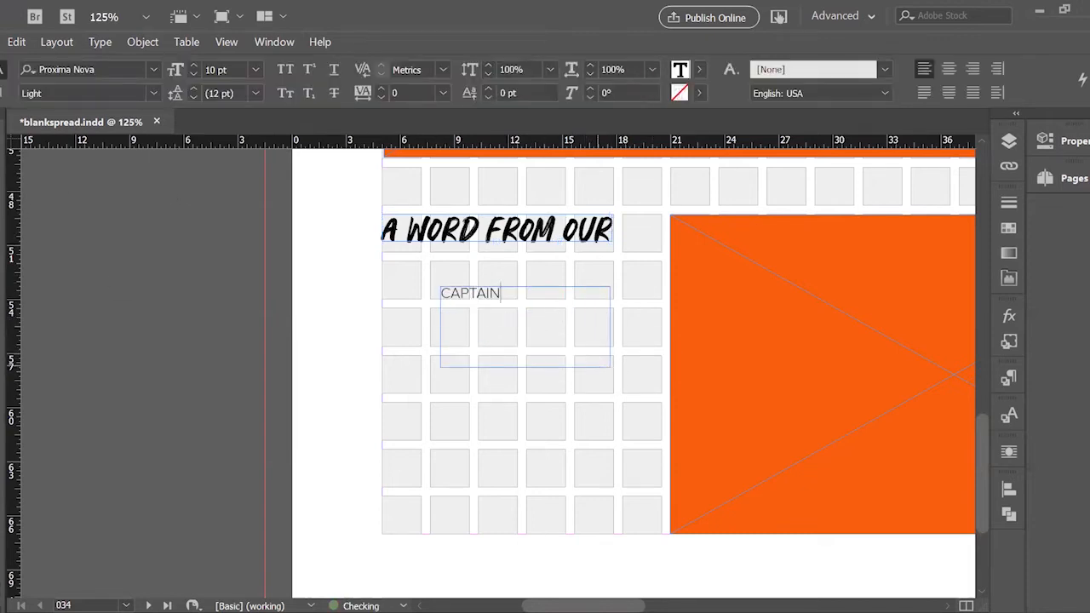
{"action": "key", "text": "ctrl+a"}
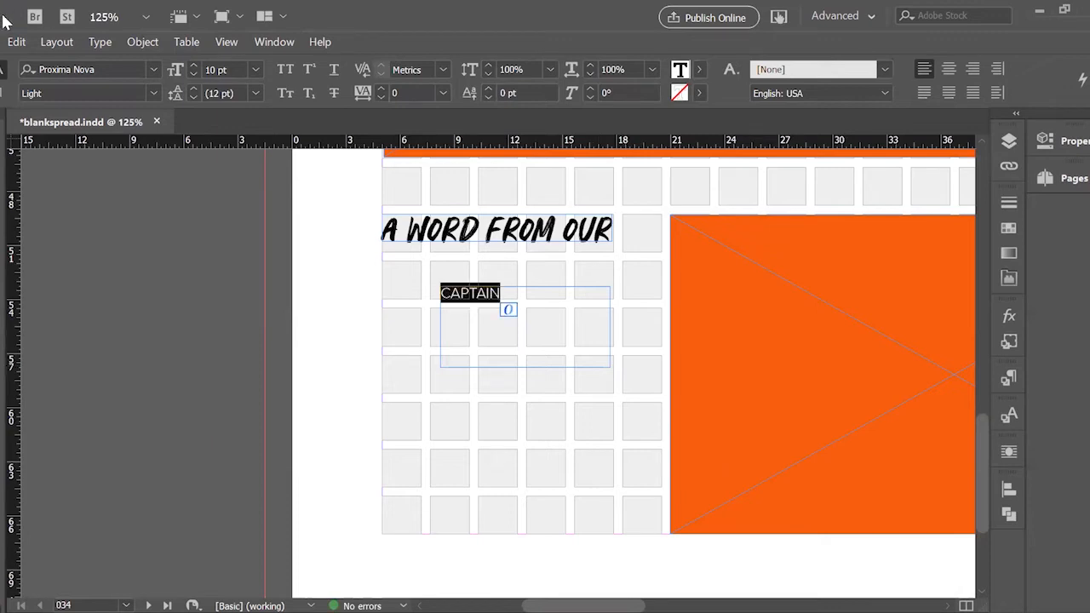
{"action": "left_click", "coordinate": [153, 70]}
{"action": "left_click", "coordinate": [93, 210]}
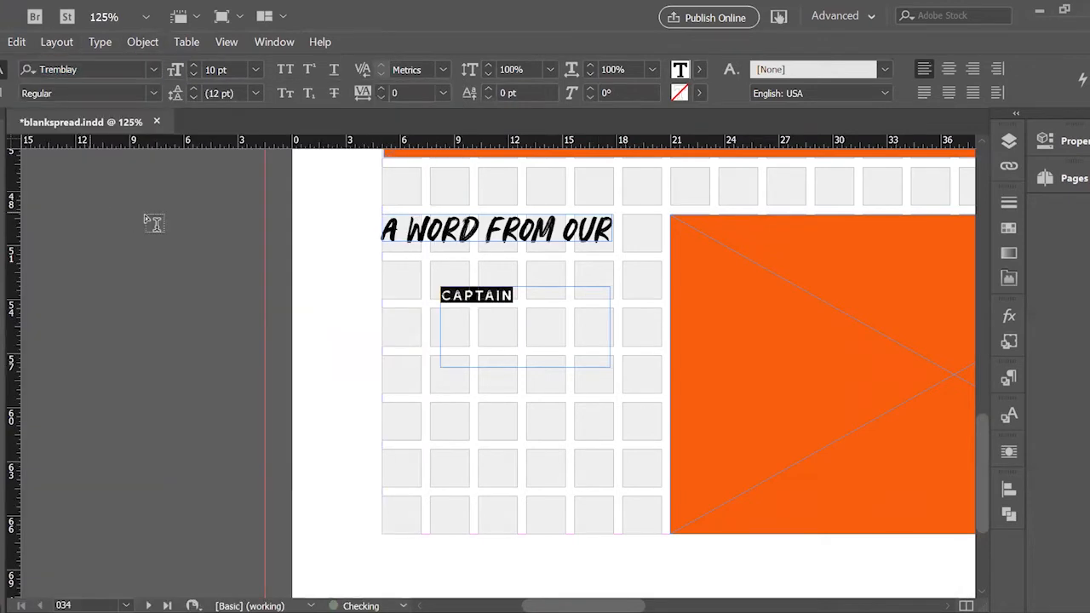
Fit the CAPTAIN frame to its text, scale it to about 9p11.9 wide and place it beneath the headline's right end.
{"action": "key", "text": "Escape"}
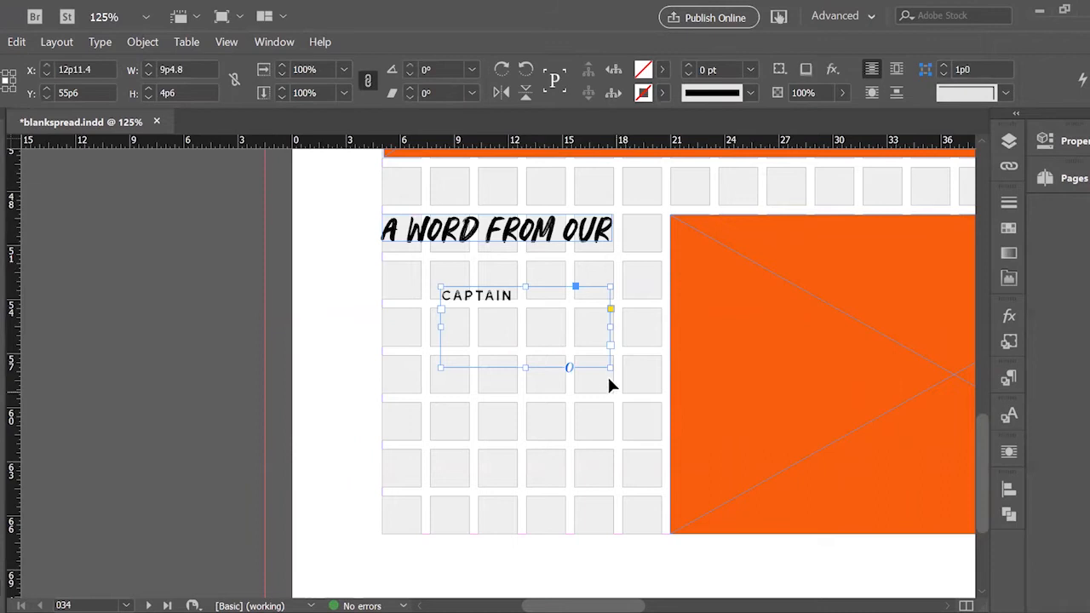
{"action": "double_click", "coordinate": [611, 367]}
{"action": "left_click_drag", "start_coordinate": [495, 298], "coordinate": [611, 274]}
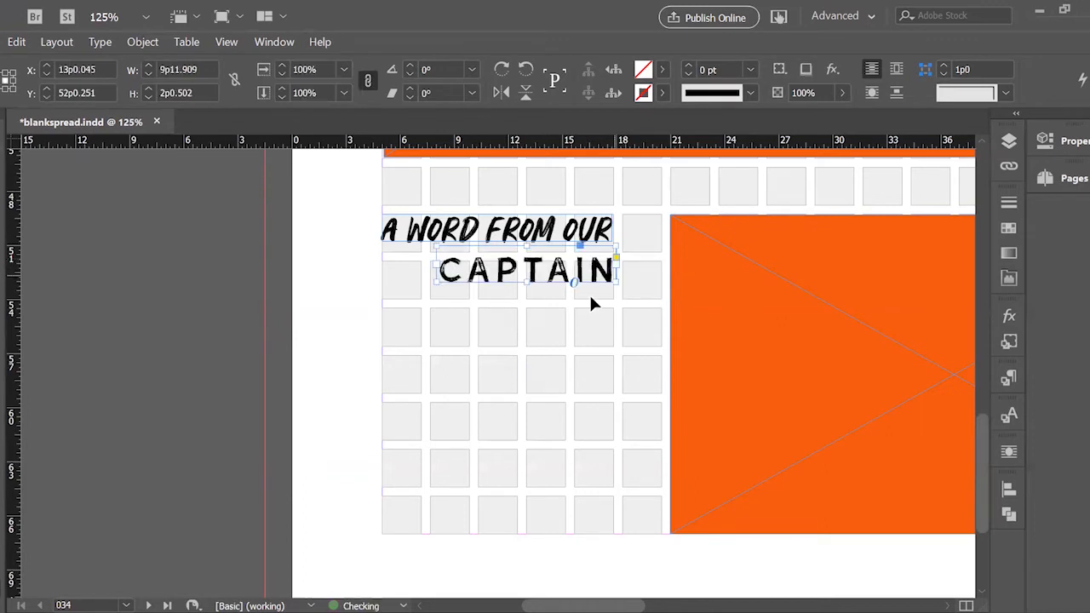
Color the word CAPTAIN with the BRIDGELAND ORANGE swatch.
{"action": "double_click", "coordinate": [552, 262]}
{"action": "double_click", "coordinate": [552, 263]}
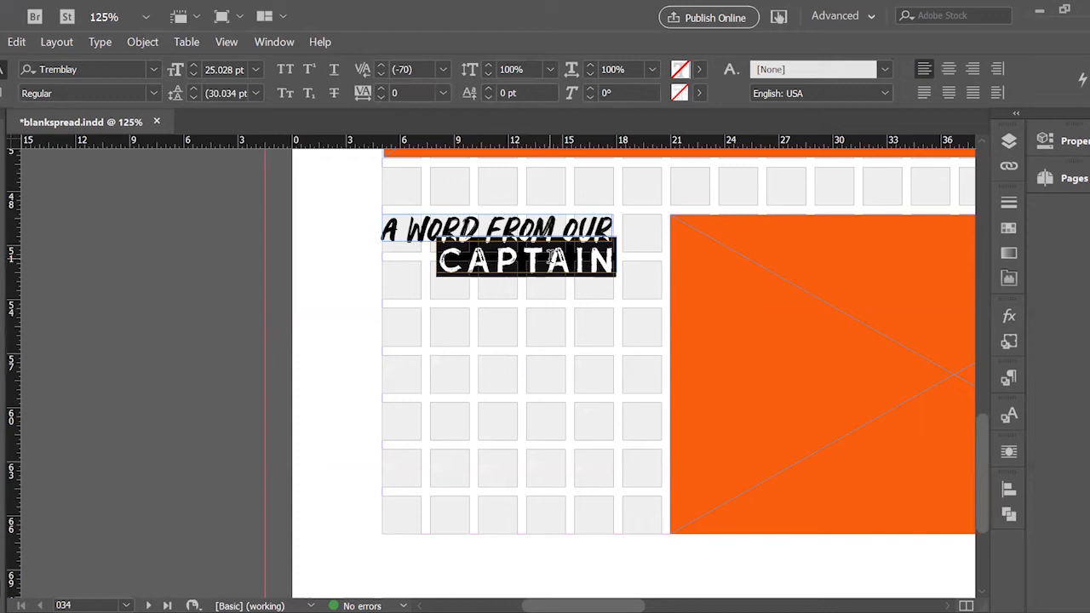
{"action": "left_click", "coordinate": [701, 70]}
{"action": "left_click", "coordinate": [577, 204]}
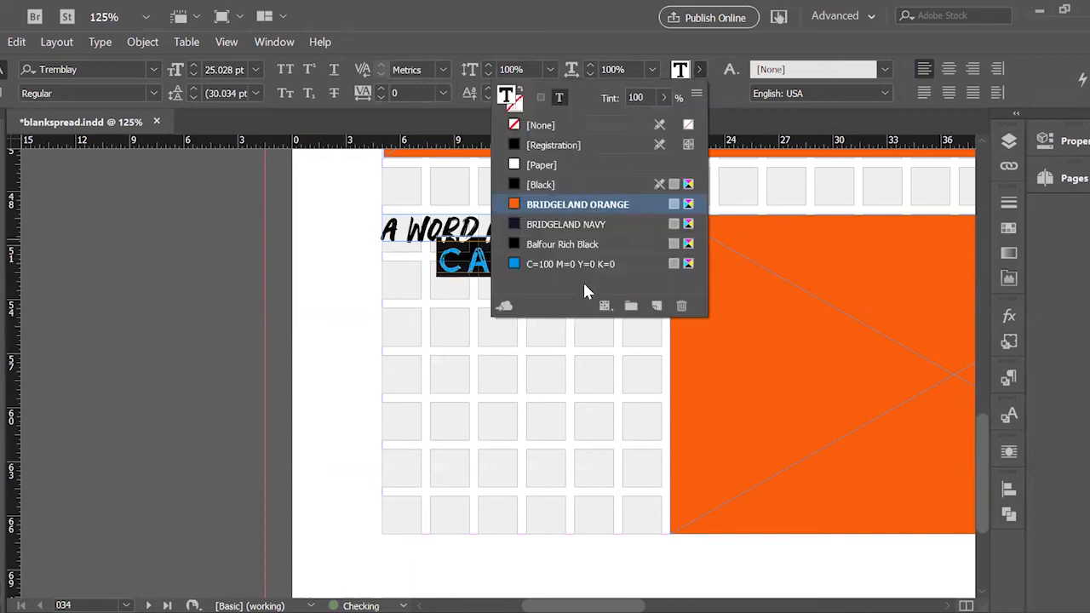
{"action": "key", "text": "Escape"}
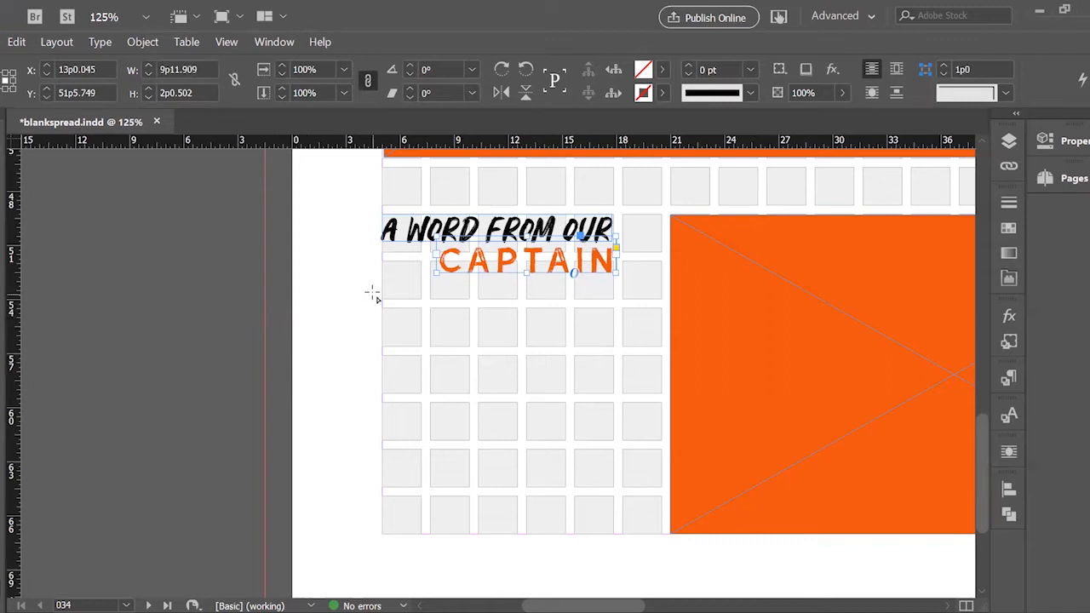
Draw a picture frame 13p0 wide by 9p0 high below CAPTAIN and place the football players photo from Pictures in it.
{"action": "left_click_drag", "start_coordinate": [383, 279], "coordinate": [616, 394]}
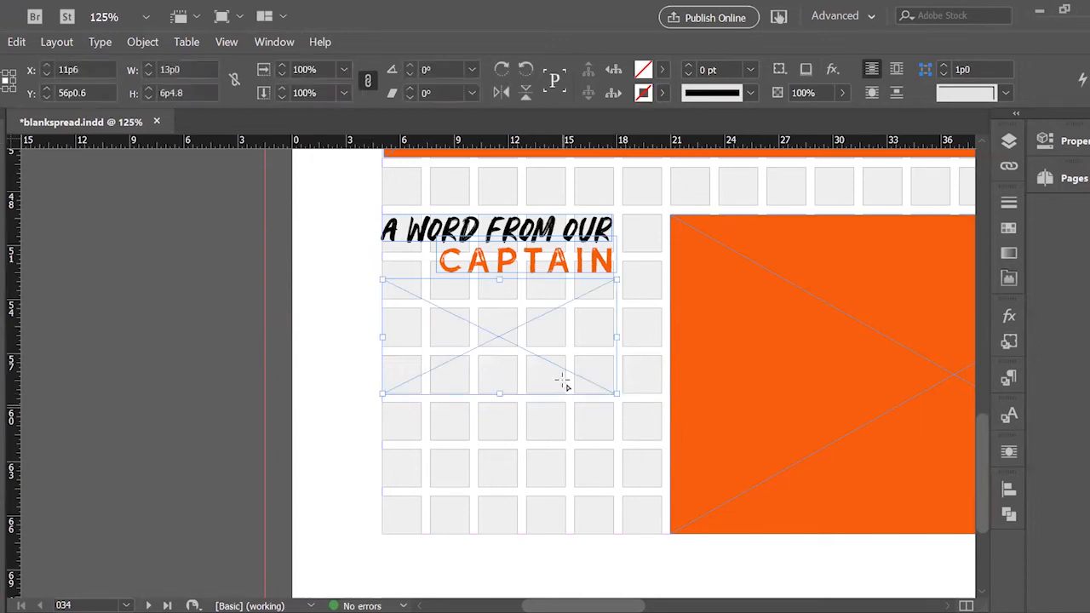
{"action": "left_click_drag", "start_coordinate": [499, 394], "coordinate": [502, 441]}
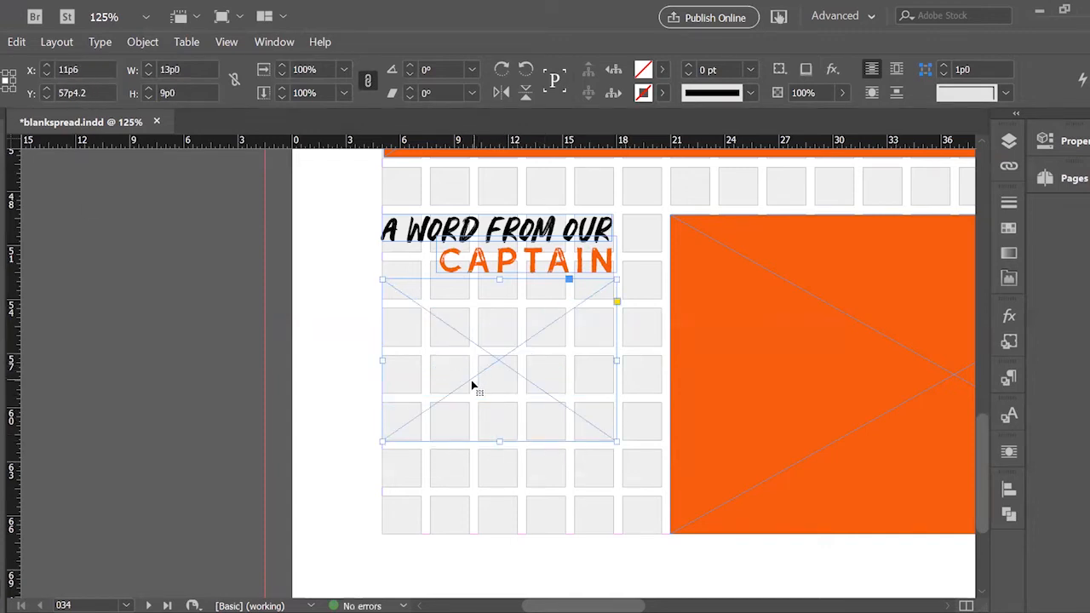
{"action": "key", "text": "ctrl+d"}
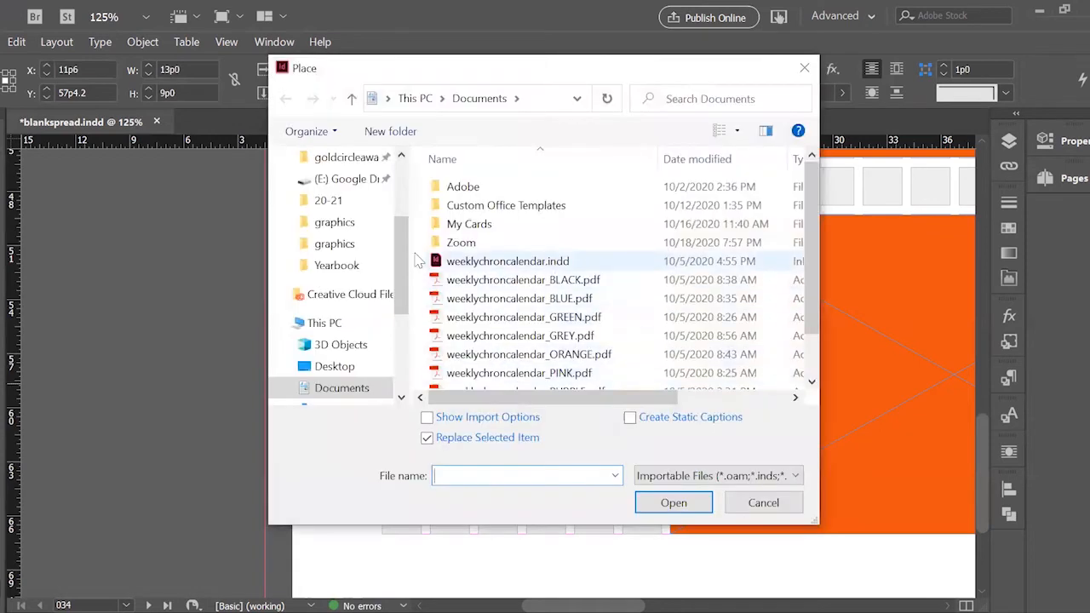
{"action": "scroll", "coordinate": [358, 277], "scroll_direction": "up", "scroll_amount": 3}
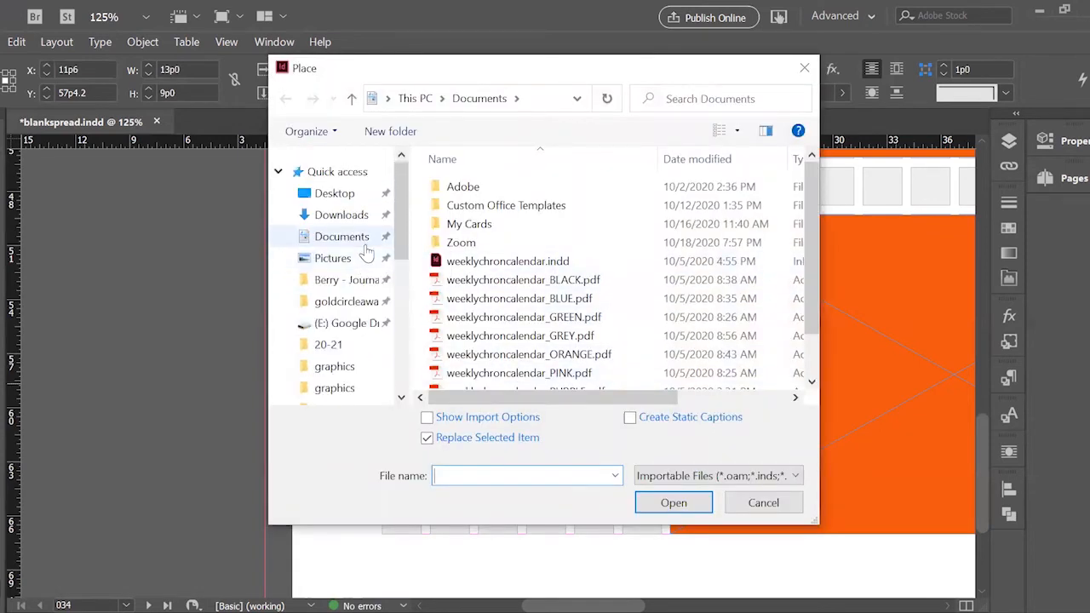
{"action": "left_click", "coordinate": [332, 258]}
{"action": "double_click", "coordinate": [613, 333]}
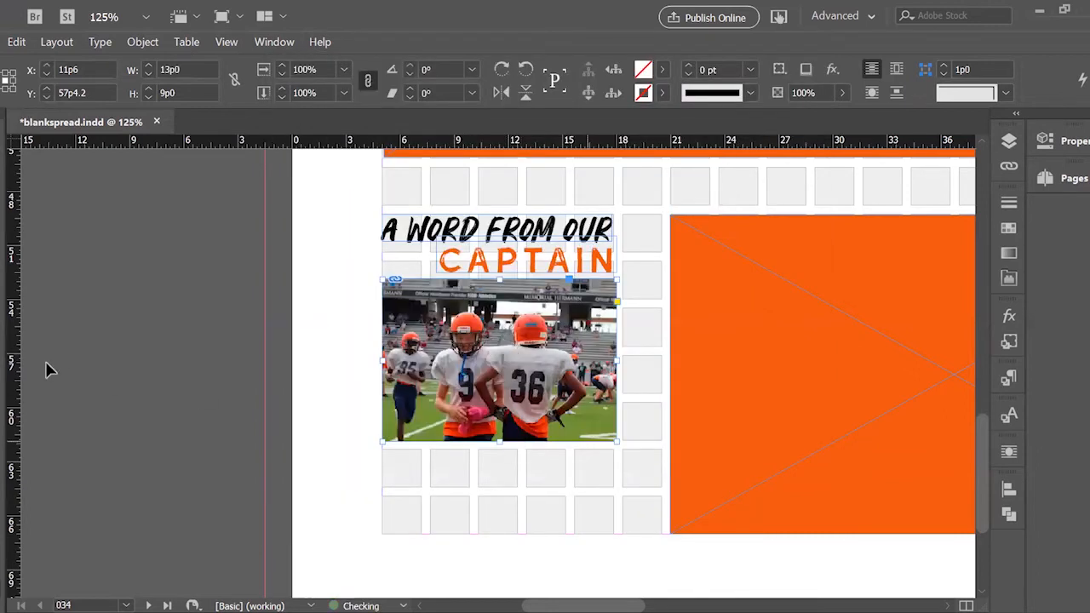
Add a text frame 13p0 wide by 4p9 high between the photo and the bottom margin, and fill it with placeholder text.
{"action": "left_click", "coordinate": [1, 274]}
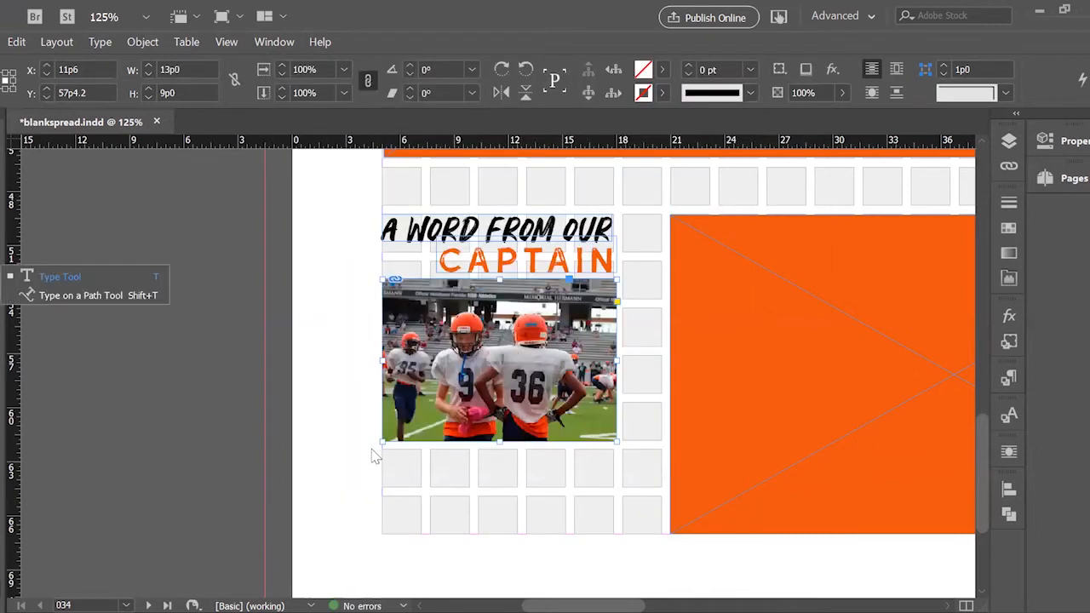
{"action": "left_click", "coordinate": [98, 277]}
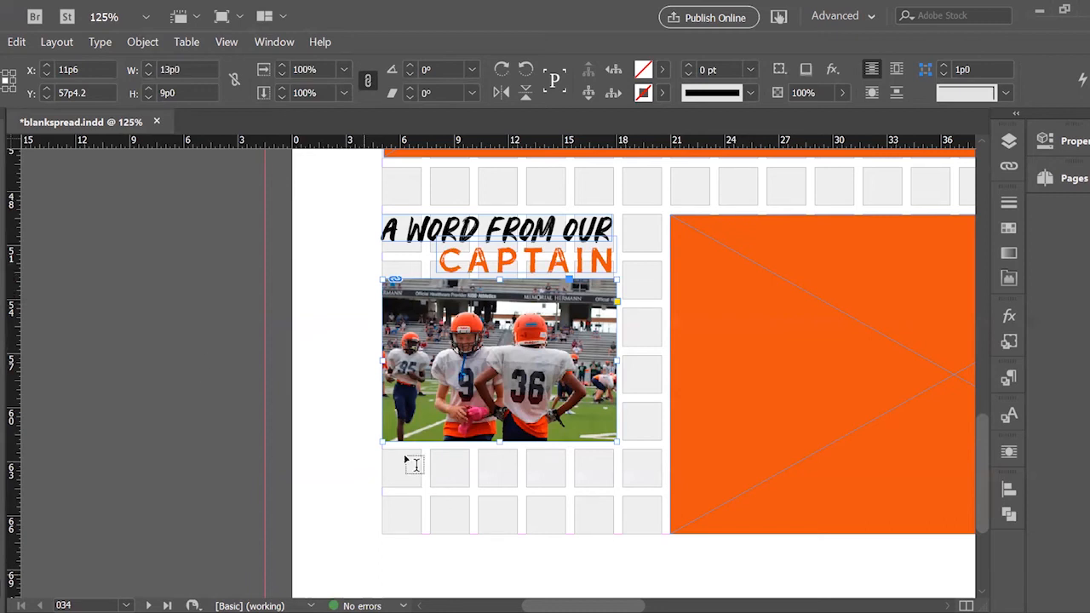
{"action": "left_click_drag", "start_coordinate": [383, 450], "coordinate": [616, 528]}
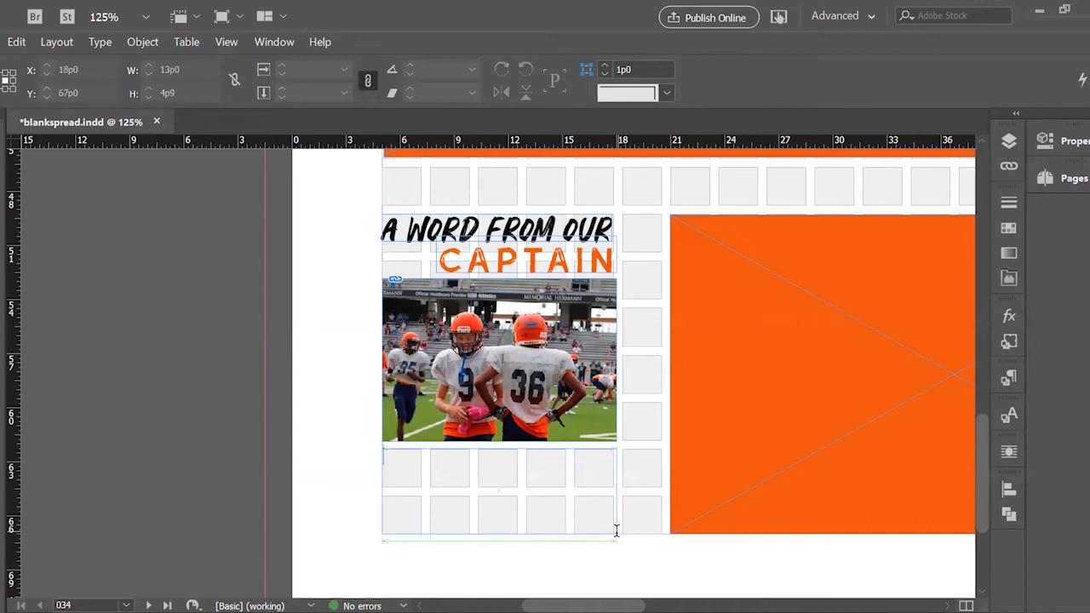
{"action": "right_click", "coordinate": [554, 498]}
{"action": "left_click", "coordinate": [780, 356]}
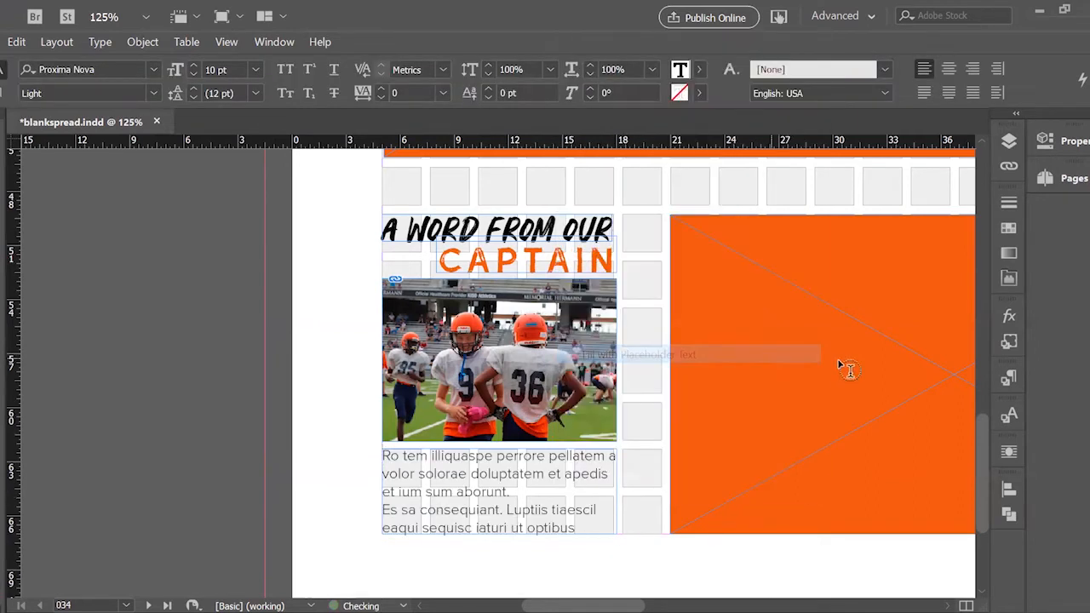
{"action": "key", "text": "Escape"}
{"action": "left_click_drag", "start_coordinate": [612, 492], "coordinate": [613, 488]}
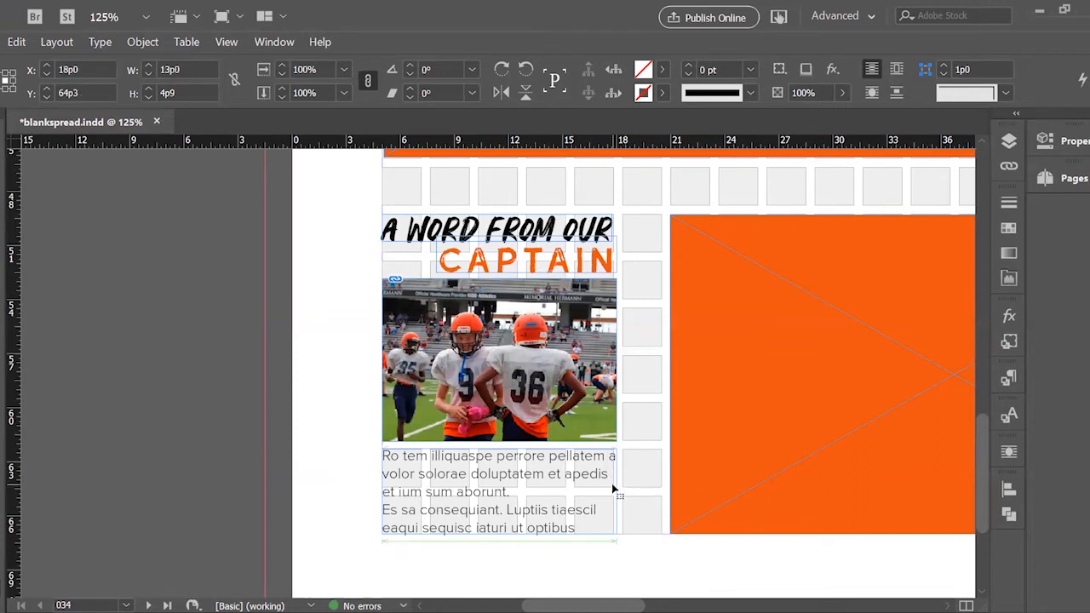
Preview the whole spread without frame edges and grid, and select the wide lower frame on the right page.
{"action": "left_click", "coordinate": [630, 543]}
{"action": "key", "text": "ctrl+alt+0"}
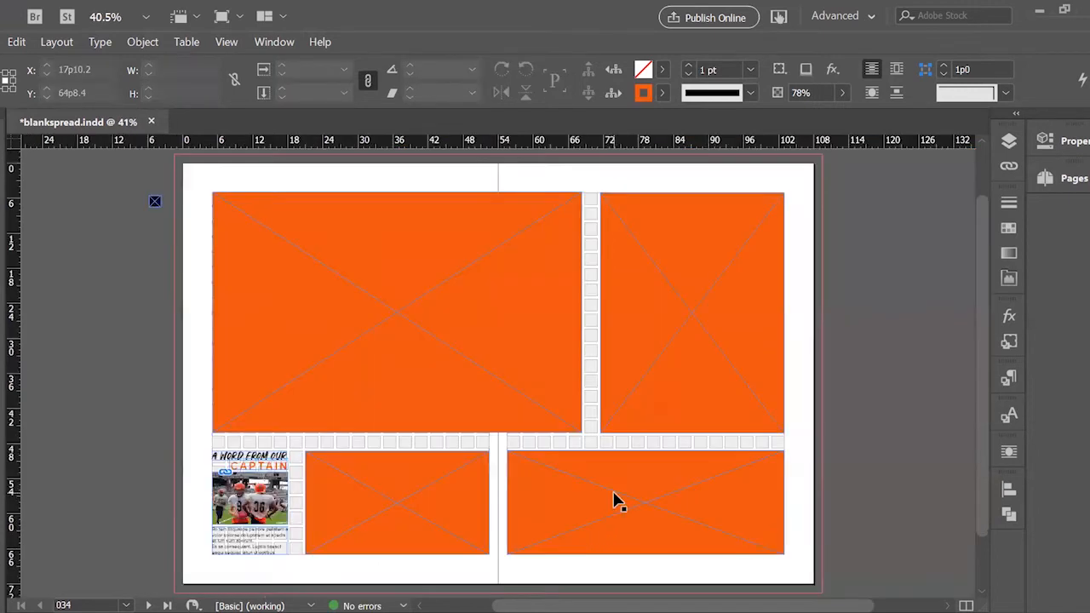
{"action": "key", "text": "w"}
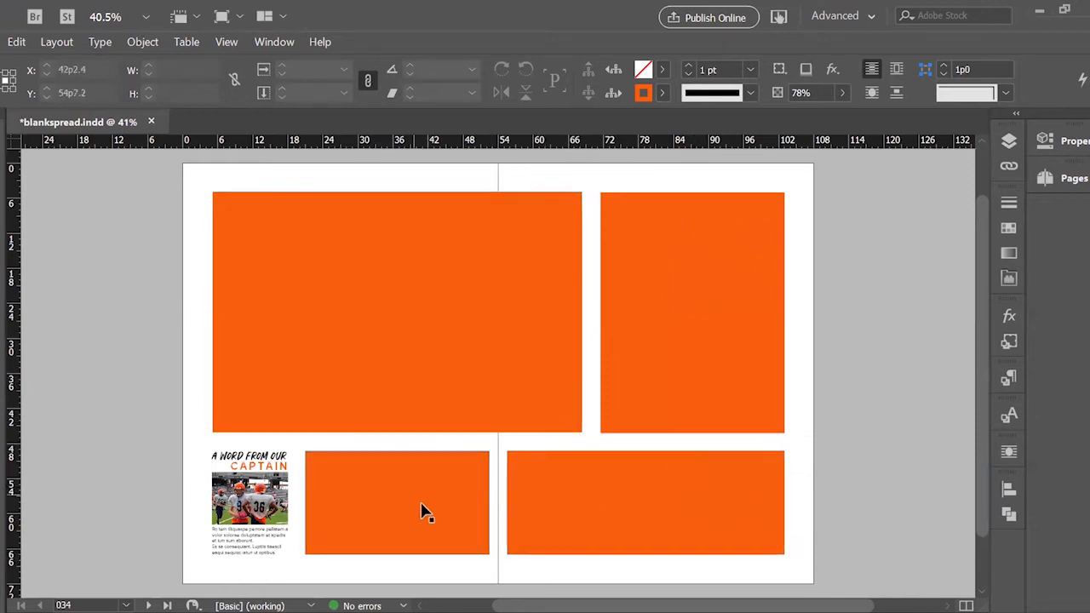
{"action": "left_click", "coordinate": [618, 493]}
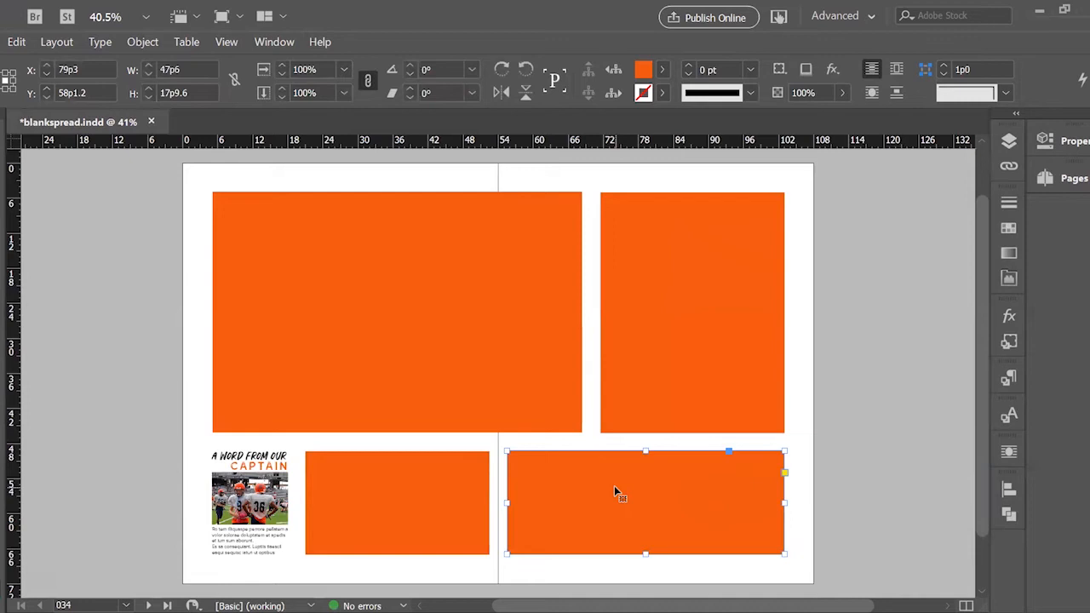
Return the spread to the normal grid view and delete the tall orange frame at the upper part of the right page.
{"action": "key", "text": "w"}
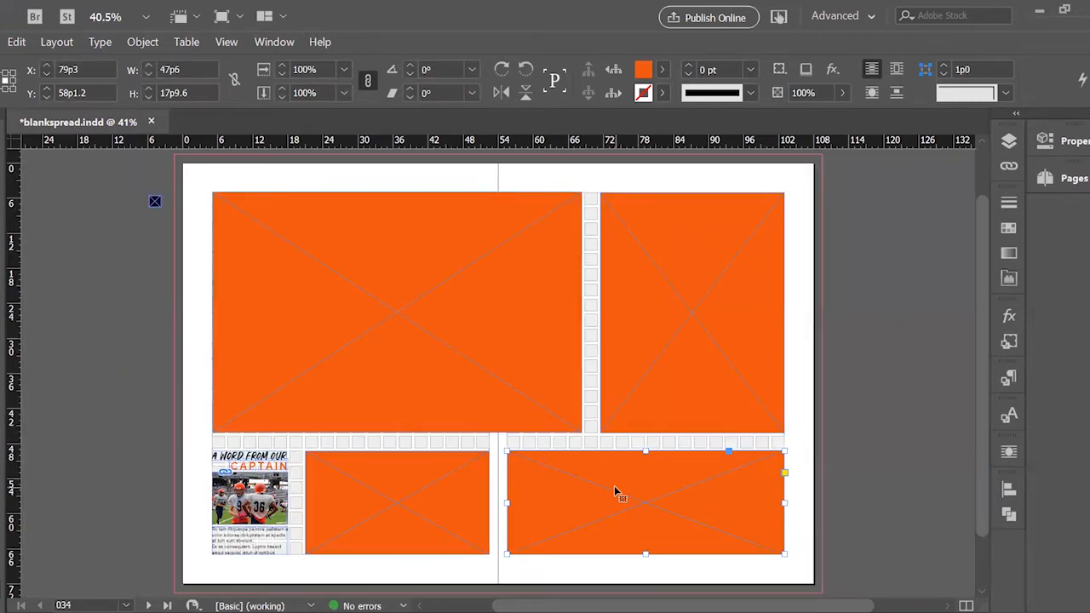
{"action": "left_click", "coordinate": [749, 311]}
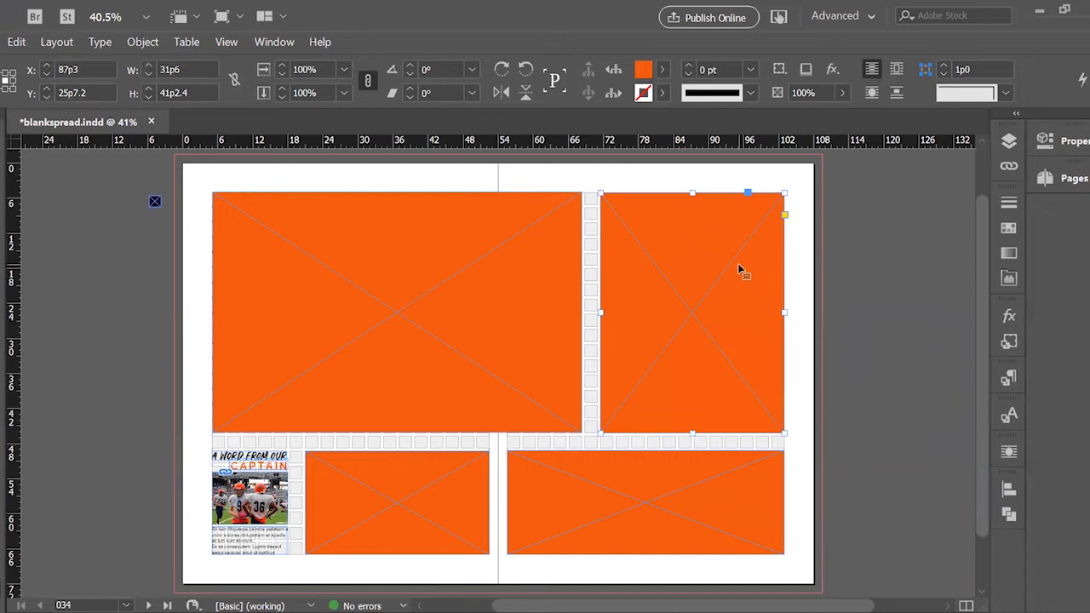
{"action": "key", "text": "Delete"}
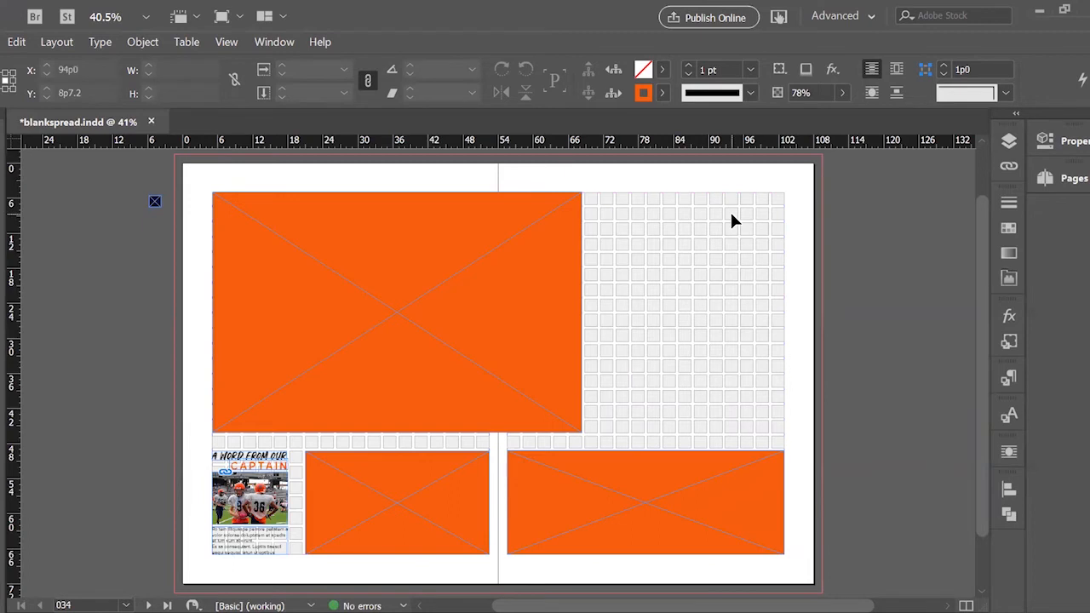
Draw a headline text frame about 31p0 wide by 4p9 high along the right page's top margin, extending its left edge slightly outward.
{"action": "key", "text": "ctrl+equal"}
{"action": "key", "text": "ctrl+equal"}
{"action": "key", "text": "ctrl+equal"}
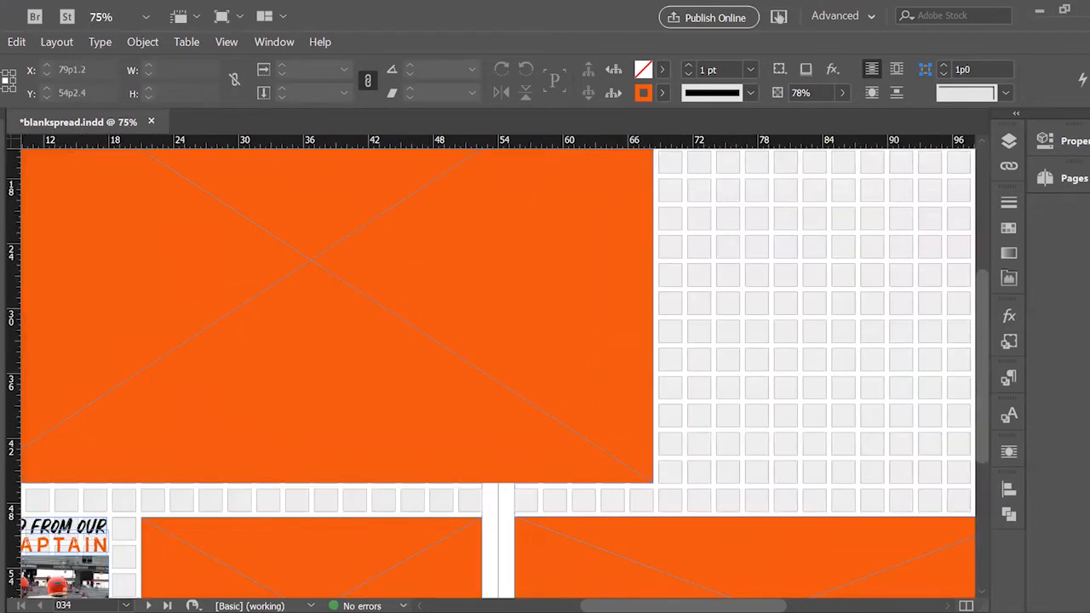
{"action": "scroll", "coordinate": [801, 533], "scroll_direction": "right", "scroll_amount": 5}
{"action": "scroll", "coordinate": [801, 533], "scroll_direction": "up", "scroll_amount": 3}
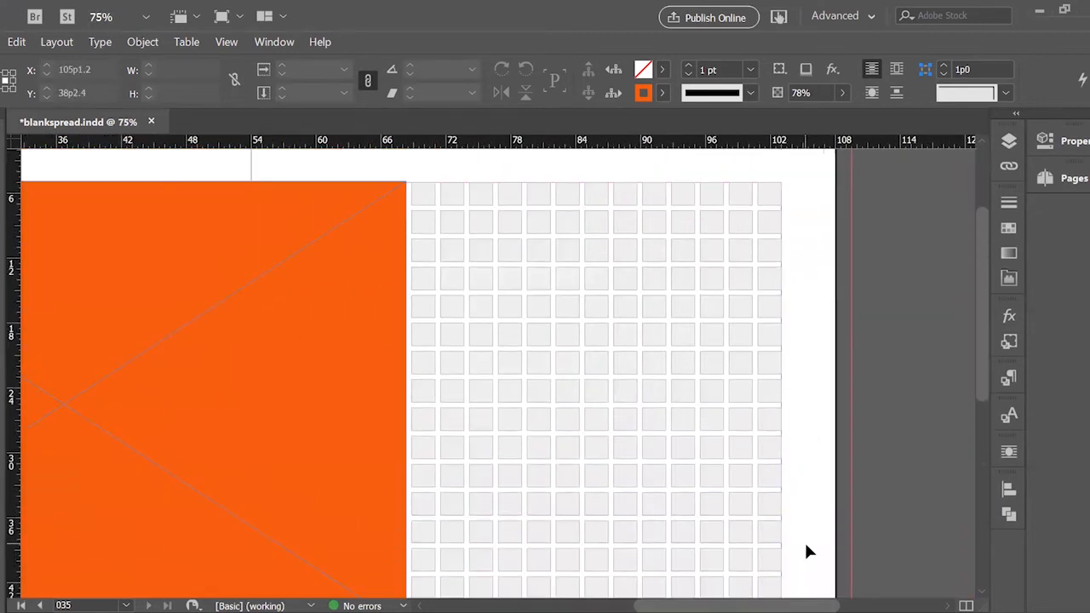
{"action": "key", "text": "t"}
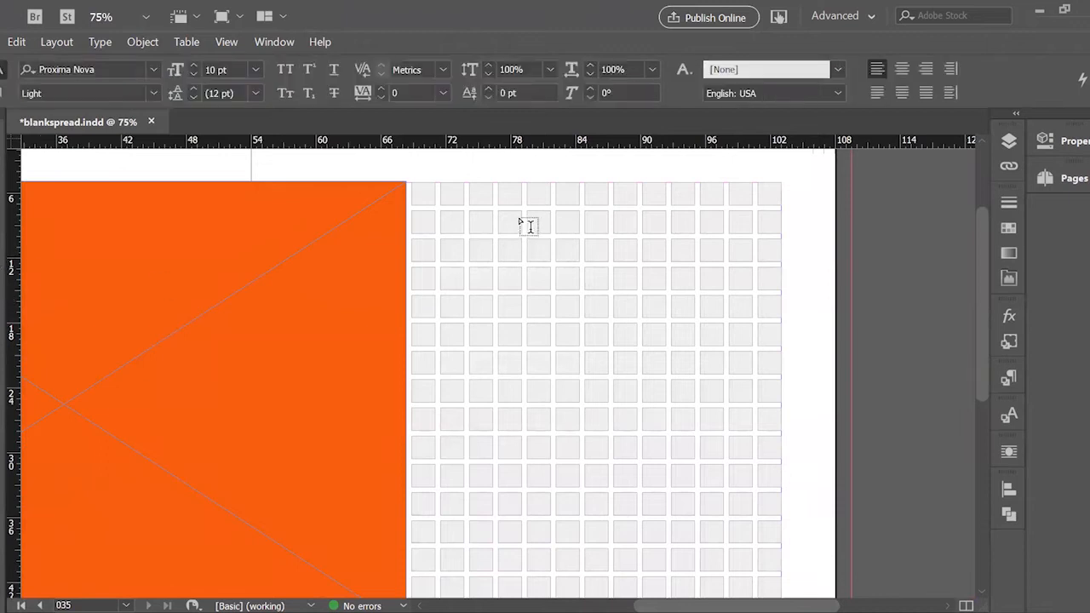
{"action": "left_click_drag", "start_coordinate": [445, 182], "coordinate": [781, 233]}
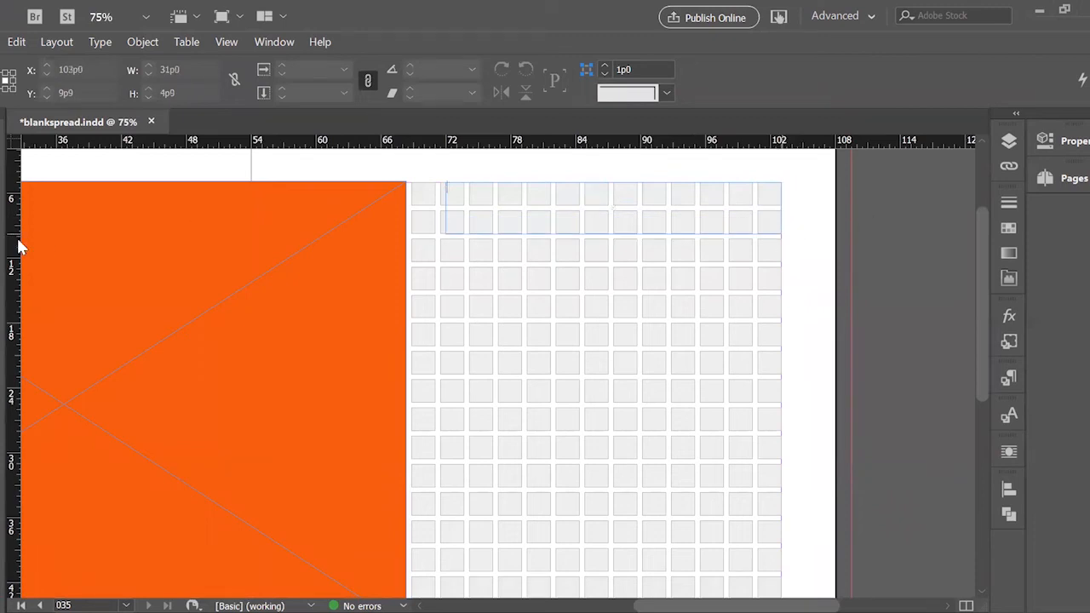
{"action": "key", "text": "Escape"}
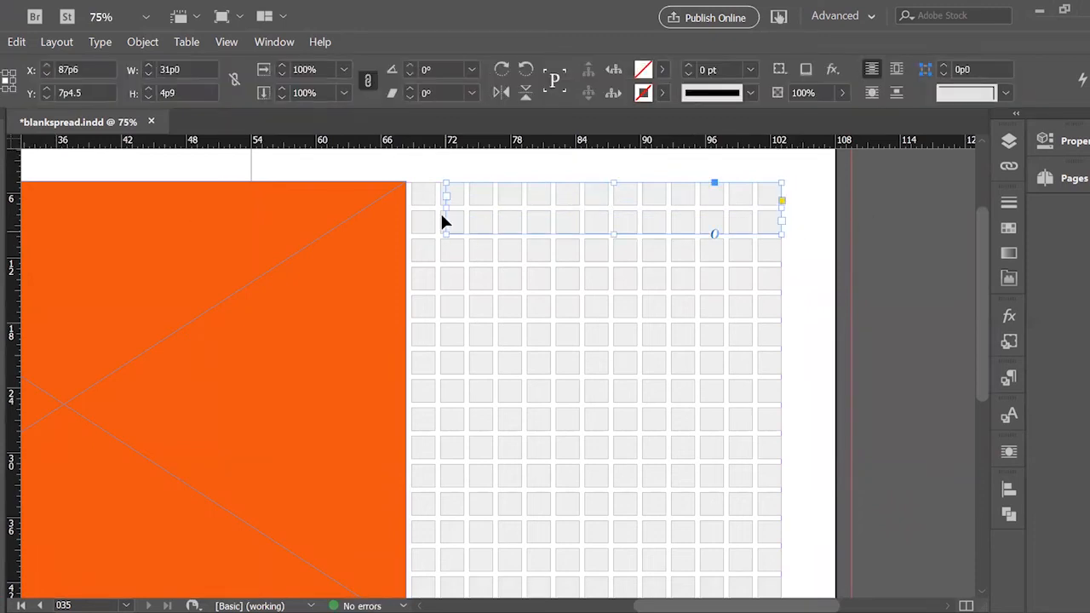
{"action": "left_click_drag", "start_coordinate": [446, 206], "coordinate": [439, 207]}
Draw a picture frame about 20p8 wide by 20p3 high just below the headline text frame.
{"action": "left_click_drag", "start_coordinate": [438, 243], "coordinate": [665, 460]}
{"action": "left_click", "coordinate": [2, 132]}
{"action": "left_click_drag", "start_coordinate": [439, 351], "coordinate": [443, 354]}
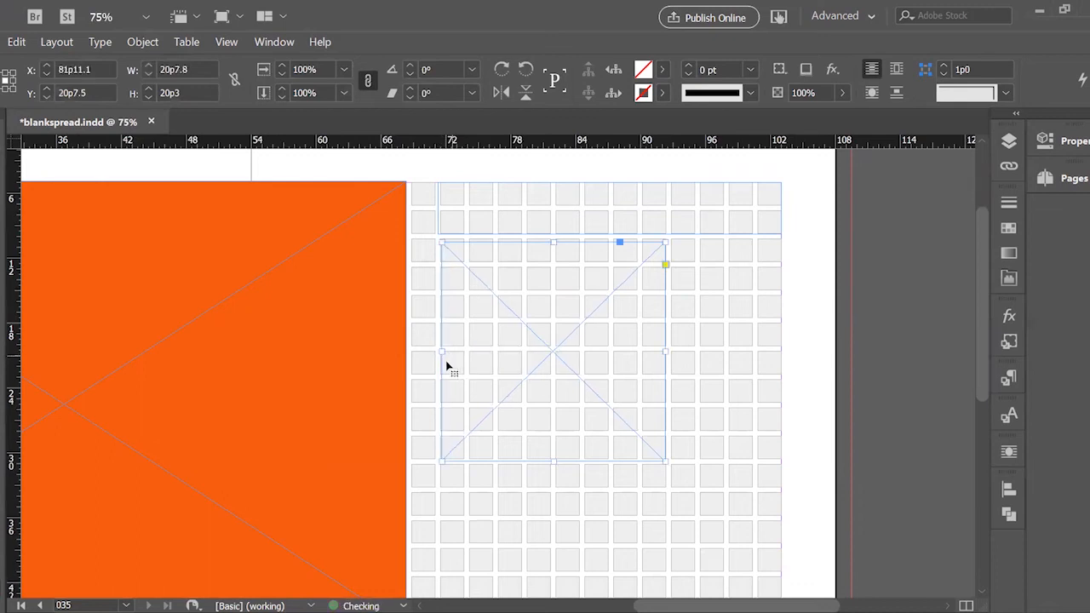
{"action": "left_click_drag", "start_coordinate": [556, 459], "coordinate": [556, 459]}
Nudge the new picture frame up to the grid row's upper edge and align its left edge with the grid column, making it 20p9 wide.
{"action": "key", "text": "ctrl+equal"}
{"action": "key", "text": "ctrl+equal"}
{"action": "key", "text": "ctrl+equal"}
{"action": "scroll", "coordinate": [569, 438], "scroll_direction": "up", "scroll_amount": 2}
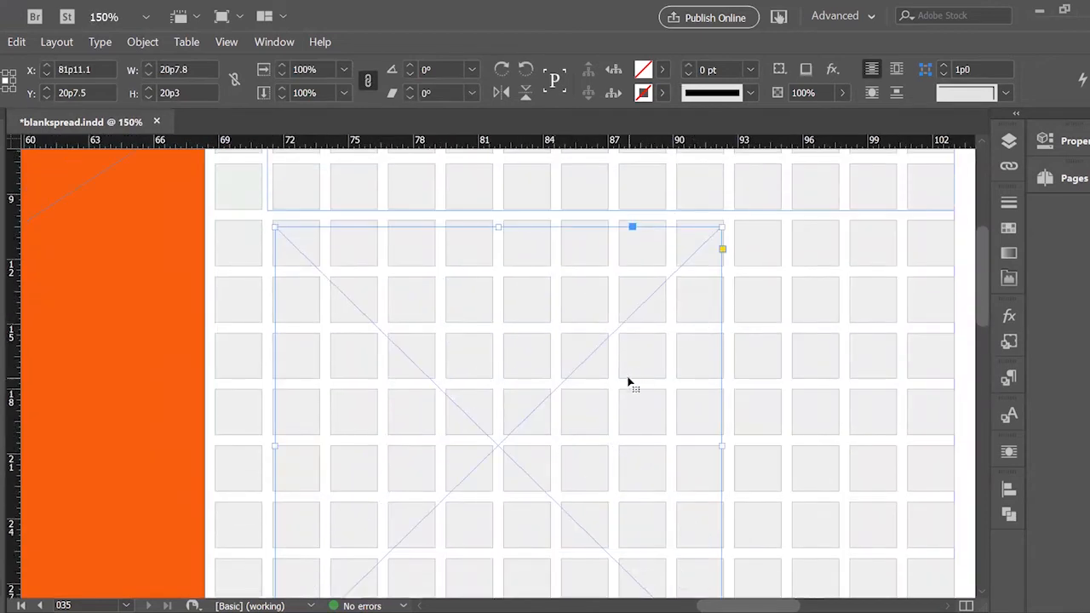
{"action": "key", "text": "Up"}
{"action": "key", "text": "Up"}
{"action": "key", "text": "Up"}
{"action": "key", "text": "Up"}
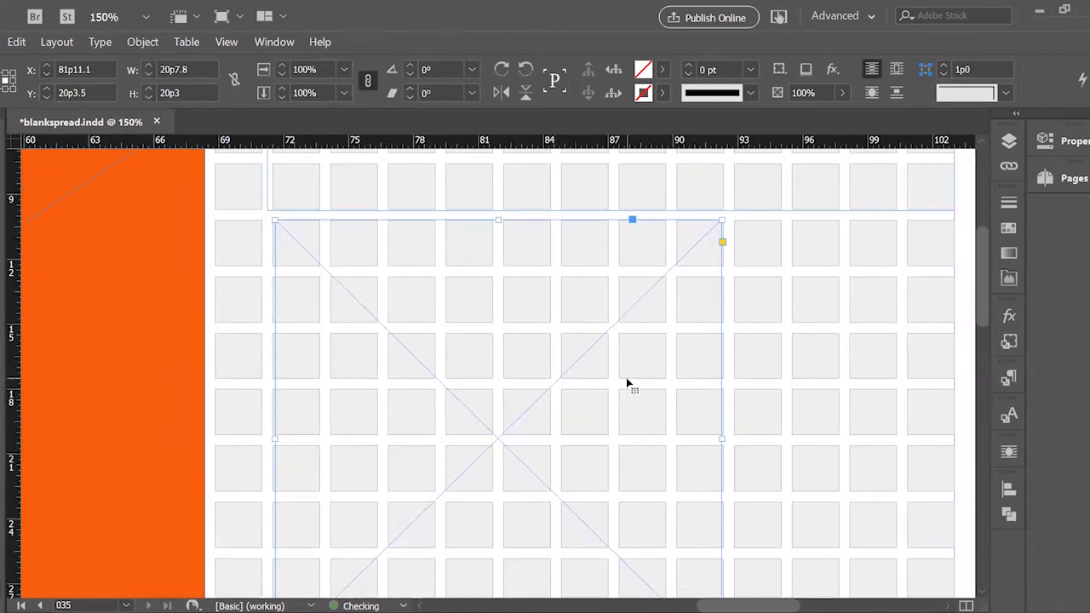
{"action": "left_click_drag", "start_coordinate": [275, 438], "coordinate": [272, 438]}
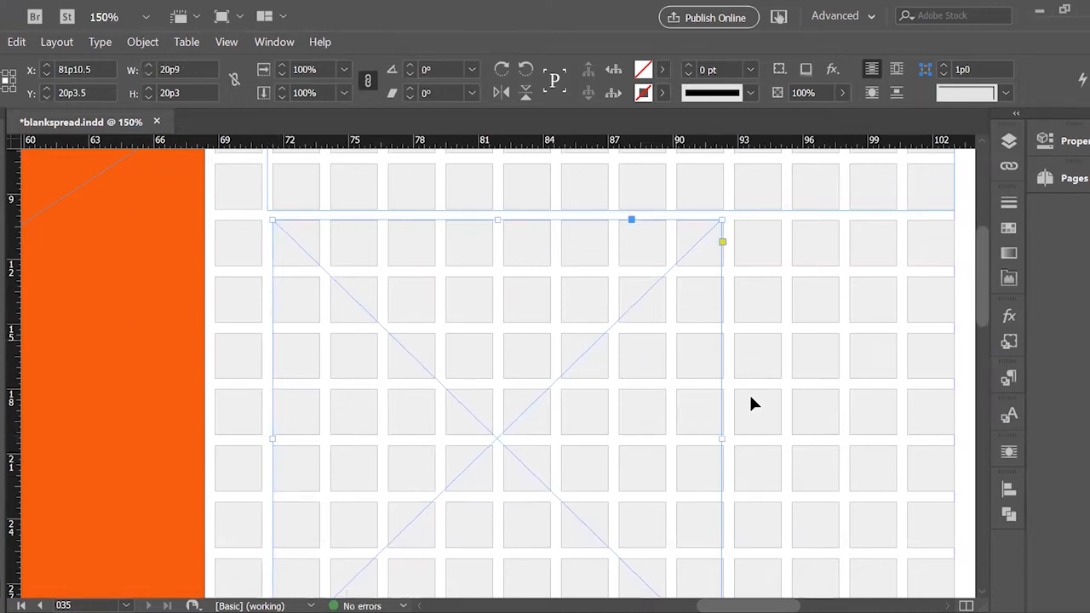
Fit the picture frame's right and bottom edges to the grid squares, making it 20p10.2 wide by 20p4.3 high.
{"action": "scroll", "coordinate": [760, 396], "scroll_direction": "down", "scroll_amount": 1}
{"action": "left_click_drag", "start_coordinate": [722, 400], "coordinate": [723, 401]}
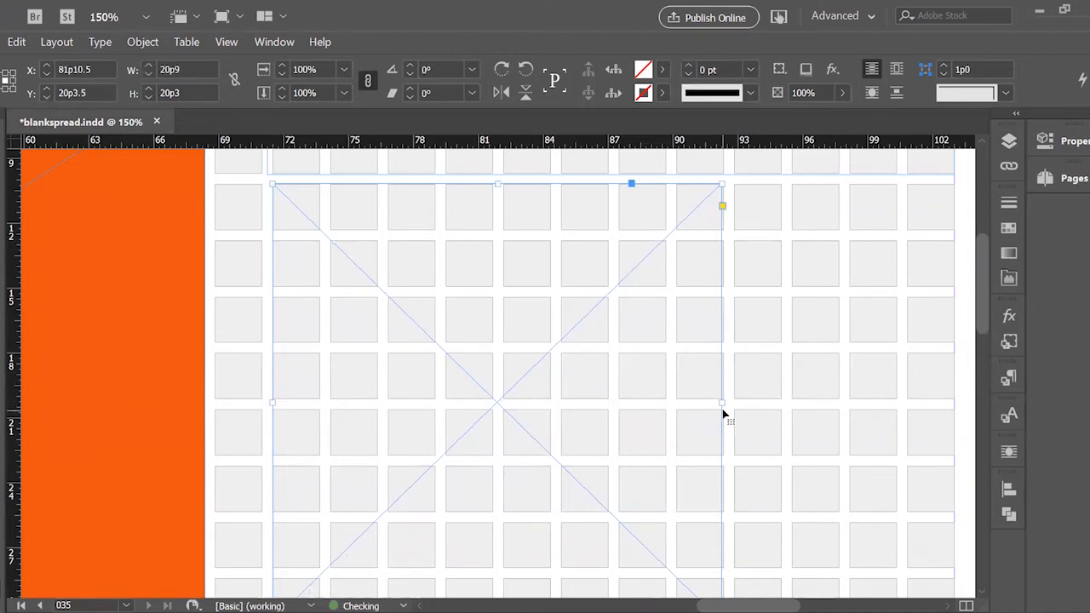
{"action": "key", "text": "ctrl+equal"}
{"action": "key", "text": "ctrl+equal"}
{"action": "left_click_drag", "start_coordinate": [946, 372], "coordinate": [951, 374]}
{"action": "scroll", "coordinate": [696, 486], "scroll_direction": "down", "scroll_amount": 4}
{"action": "scroll", "coordinate": [673, 494], "scroll_direction": "down", "scroll_amount": 1}
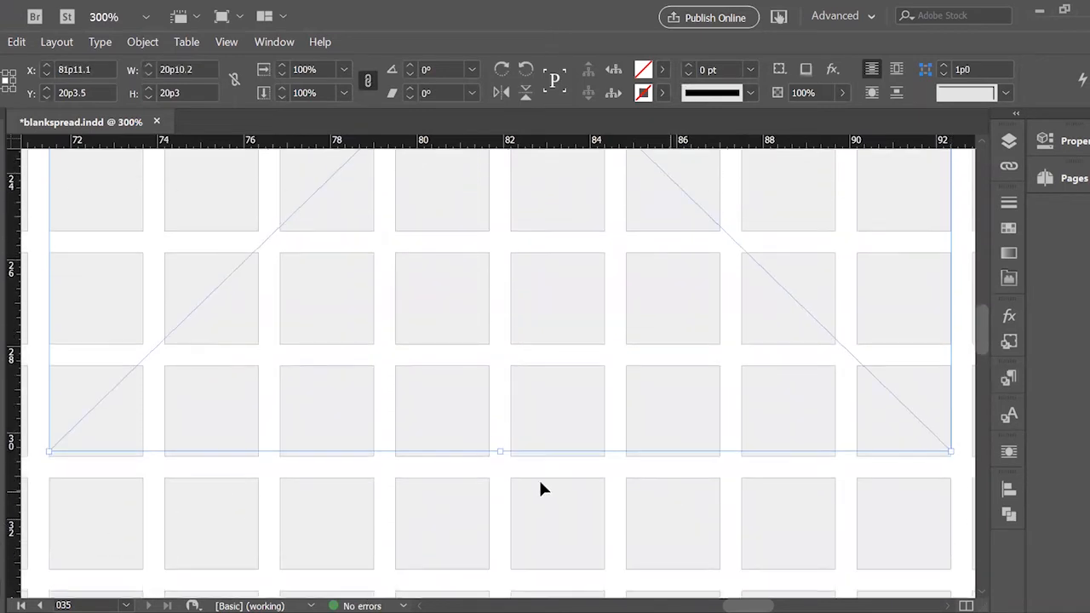
{"action": "left_click_drag", "start_coordinate": [496, 451], "coordinate": [504, 456]}
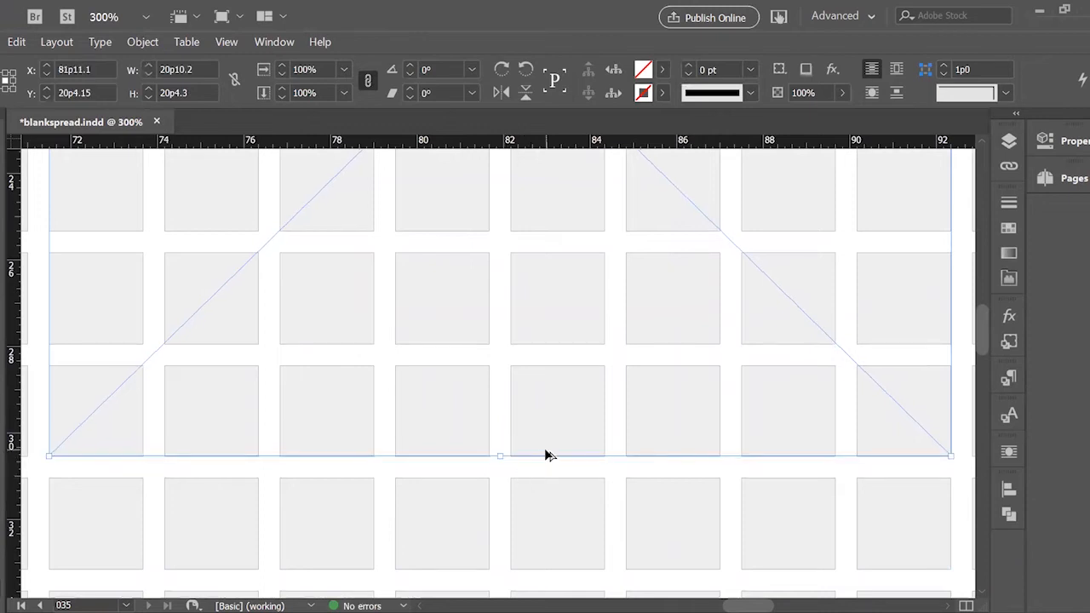
{"action": "key", "text": "ctrl+alt+0"}
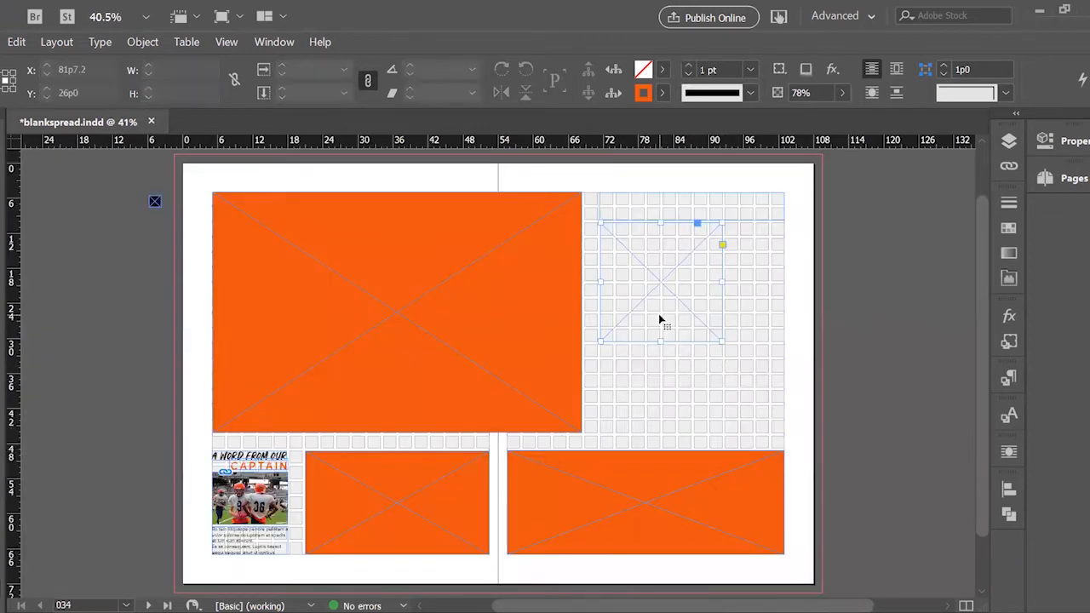
Fill the new picture frame with the BRIDGELAND NAVY swatch.
{"action": "left_click", "coordinate": [663, 69]}
{"action": "left_click", "coordinate": [533, 224]}
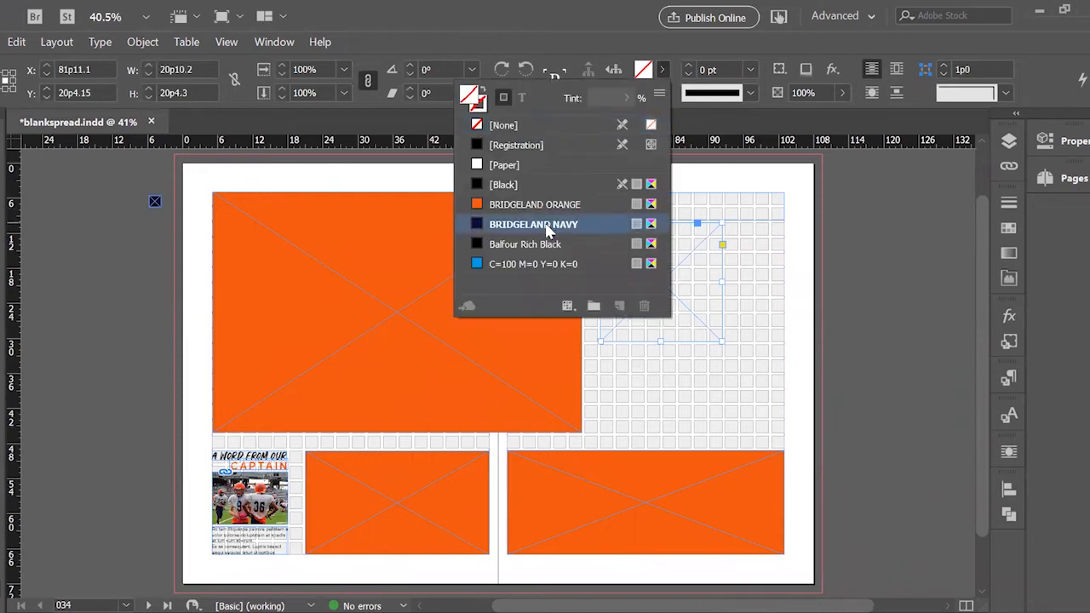
{"action": "left_click", "coordinate": [4, 146]}
{"action": "left_click", "coordinate": [598, 373]}
{"action": "left_click", "coordinate": [669, 314]}
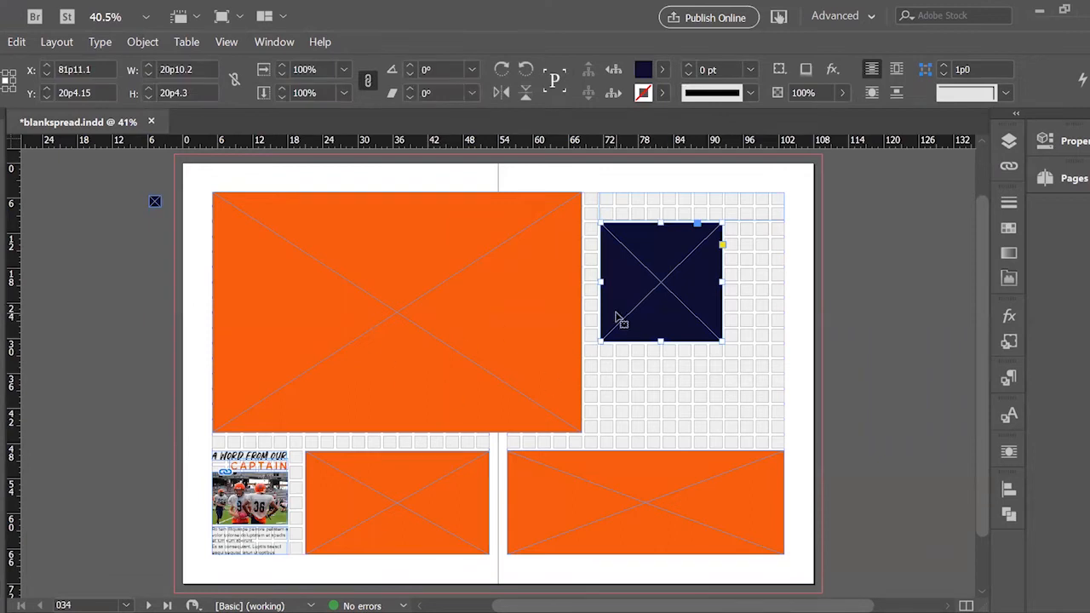
Duplicate the navy frame directly below the original, leaving one narrow grid gutter between them.
{"action": "key", "text": "ctrl+equal"}
{"action": "key", "text": "ctrl+equal"}
{"action": "key", "text": "ctrl+equal"}
{"action": "key", "text": "ctrl+equal"}
{"action": "scroll", "coordinate": [603, 341], "scroll_direction": "down", "scroll_amount": 3}
{"action": "scroll", "coordinate": [602, 348], "scroll_direction": "down", "scroll_amount": 3}
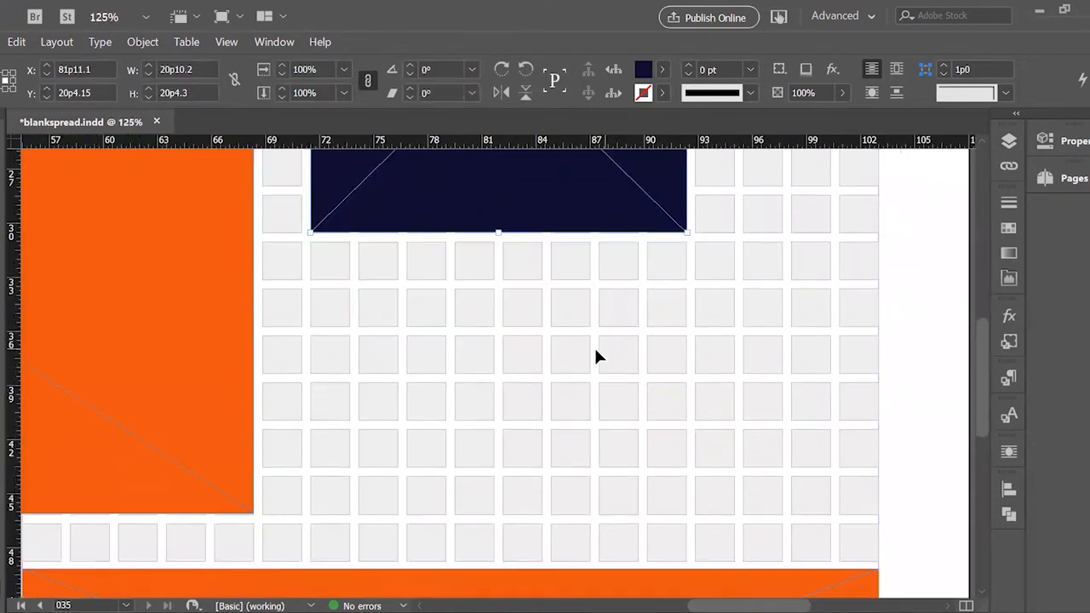
{"action": "left_click_drag", "start_coordinate": [487, 225], "coordinate": [486, 585]}
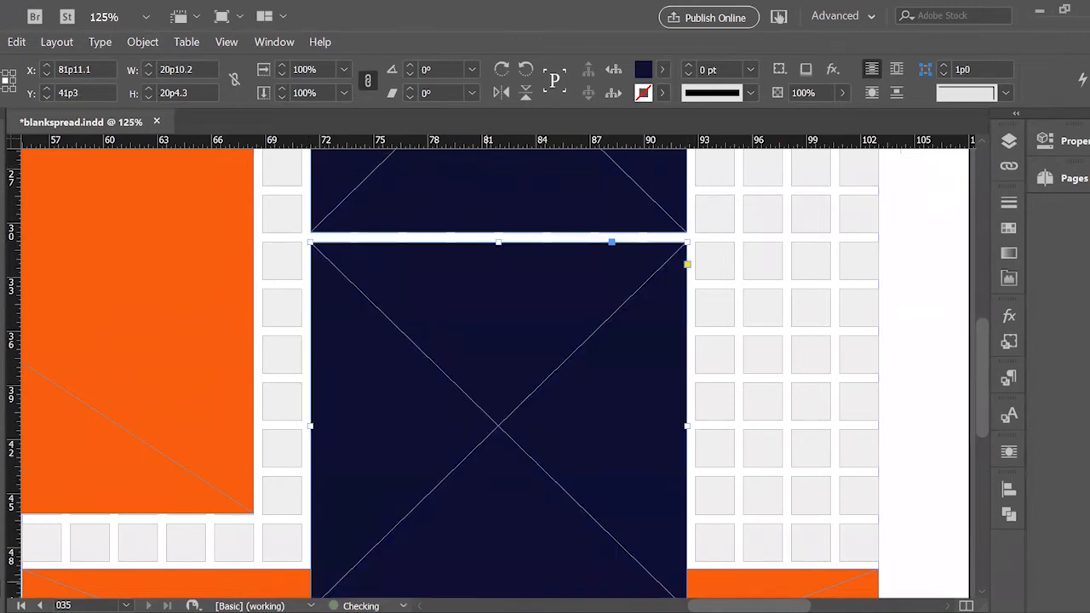
{"action": "scroll", "coordinate": [596, 545], "scroll_direction": "down", "scroll_amount": 2}
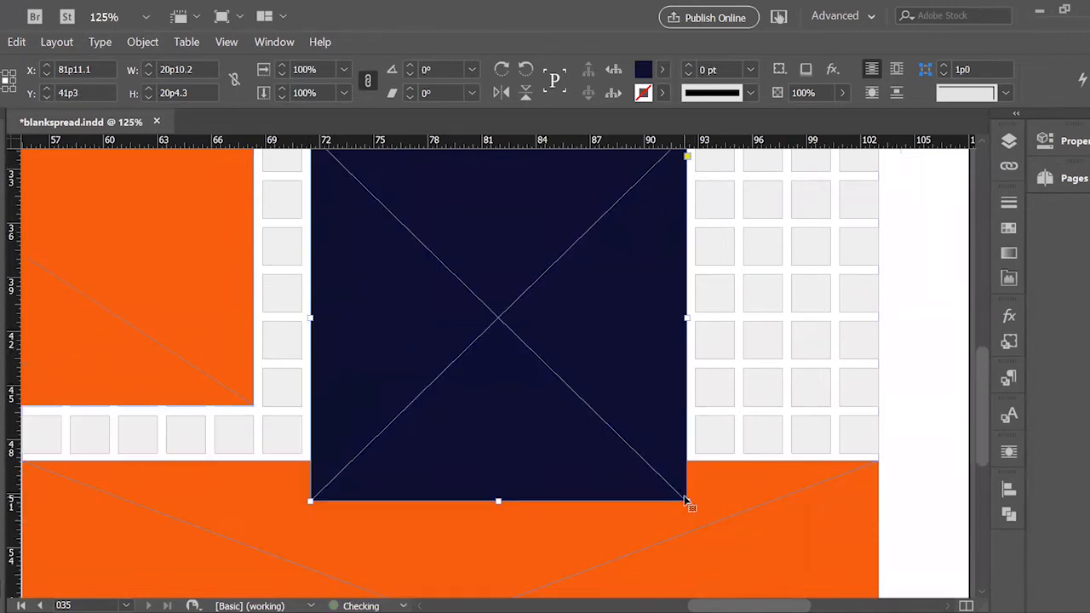
Resize the duplicated navy frame to 10p3 wide by 15p0.95 high, ending level with the large orange frame's lower edge.
{"action": "left_click_drag", "start_coordinate": [686, 503], "coordinate": [652, 406]}
{"action": "scroll", "coordinate": [652, 417], "scroll_direction": "up", "scroll_amount": 1}
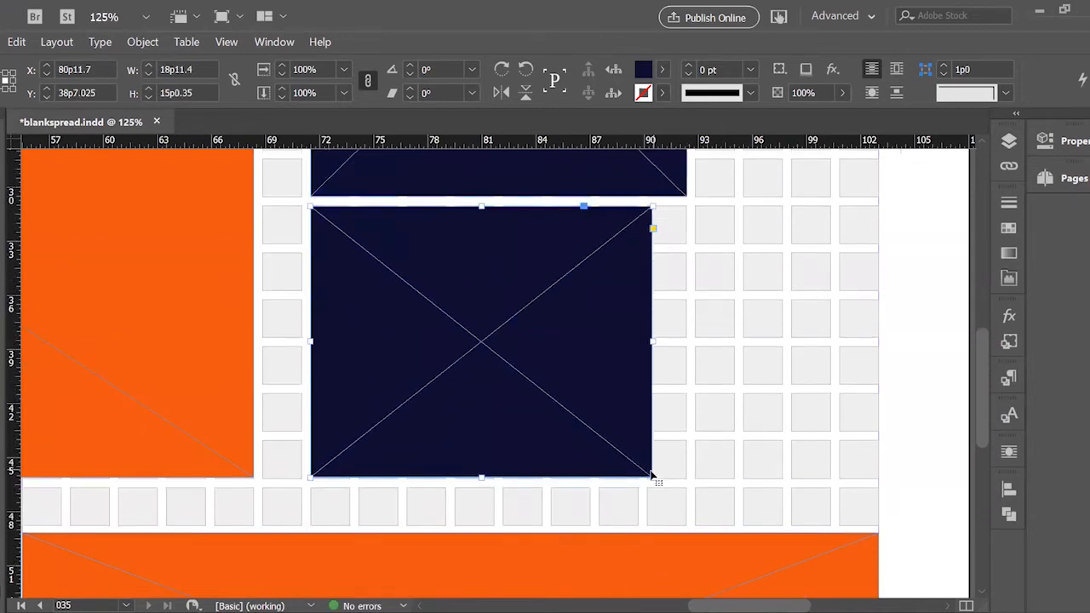
{"action": "left_click_drag", "start_coordinate": [652, 478], "coordinate": [613, 339]}
{"action": "left_click_drag", "start_coordinate": [609, 272], "coordinate": [492, 299]}
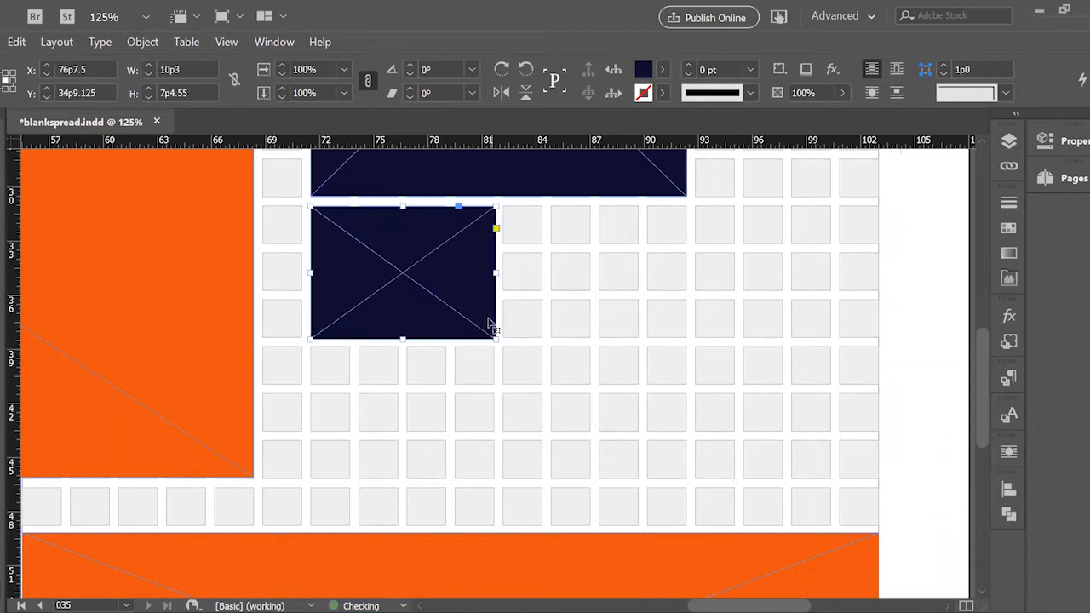
{"action": "left_click", "coordinate": [397, 397]}
{"action": "left_click", "coordinate": [394, 336]}
{"action": "left_click_drag", "start_coordinate": [404, 336], "coordinate": [391, 477]}
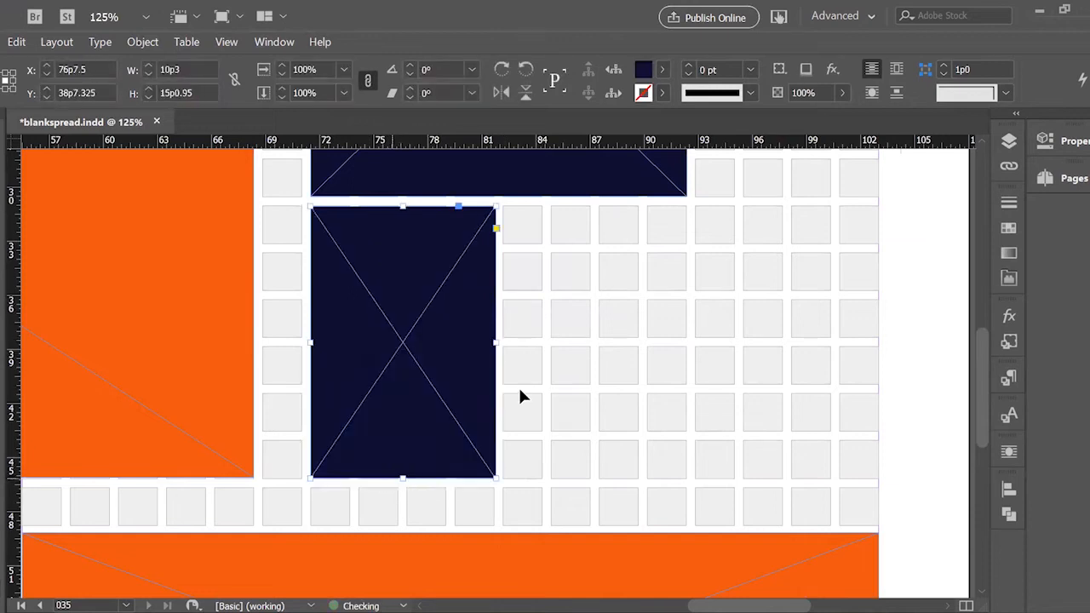
Duplicate the small navy frame one gutter to its right and shorten the copy to 9p11.15 high.
{"action": "left_click_drag", "start_coordinate": [440, 289], "coordinate": [630, 269]}
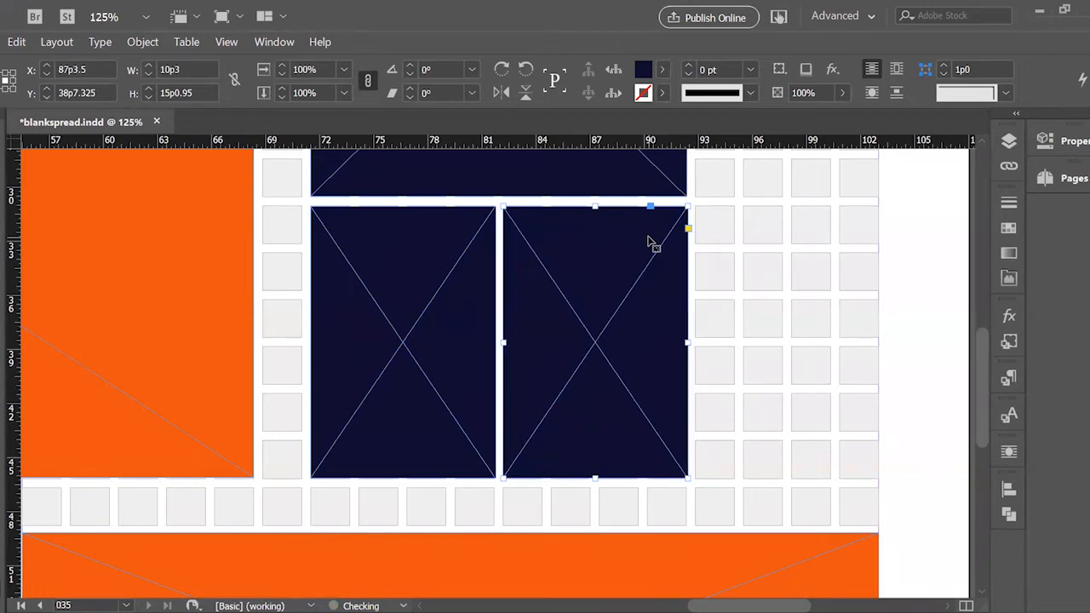
{"action": "left_click_drag", "start_coordinate": [592, 482], "coordinate": [608, 384]}
{"action": "scroll", "coordinate": [667, 438], "scroll_direction": "up", "scroll_amount": 5}
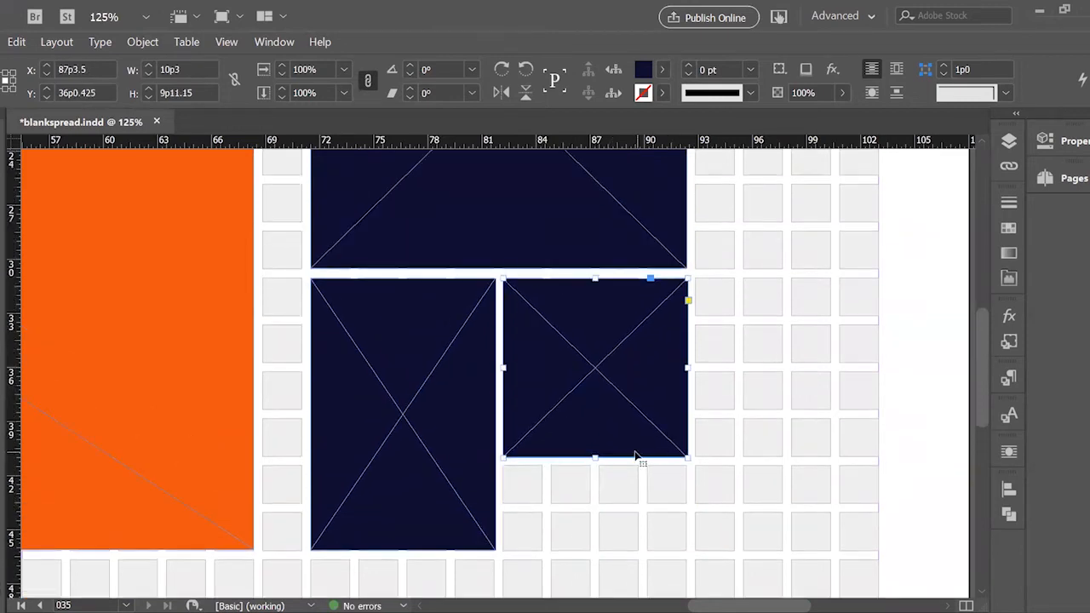
{"action": "scroll", "coordinate": [599, 519], "scroll_direction": "down", "scroll_amount": 2}
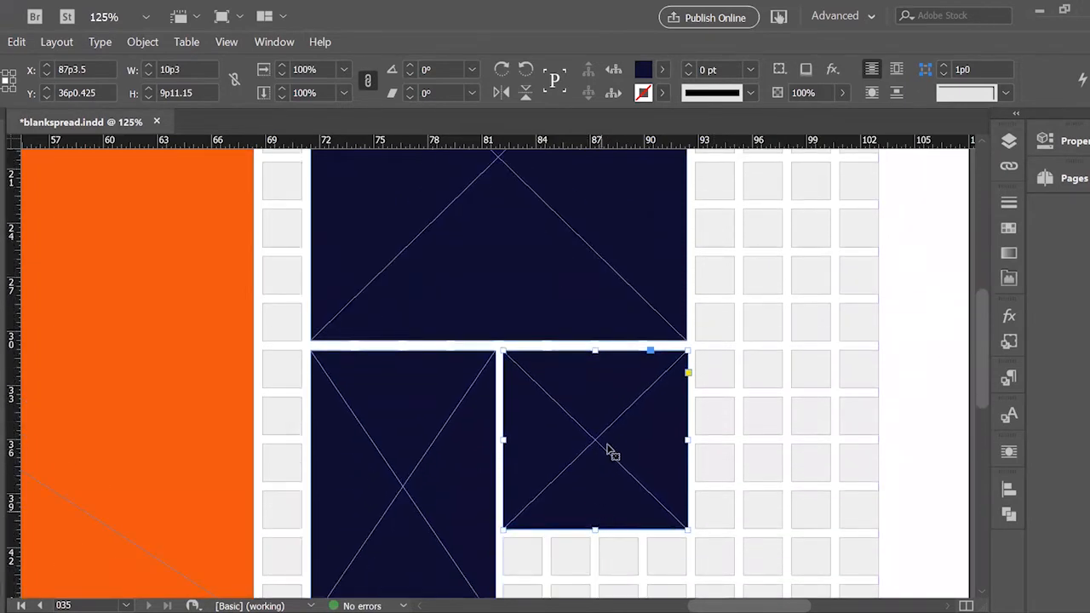
Duplicate the shortened navy frame one gutter further right so it ends at the right margin, and deselect it.
{"action": "left_click_drag", "start_coordinate": [596, 430], "coordinate": [791, 427]}
{"action": "scroll", "coordinate": [843, 434], "scroll_direction": "down", "scroll_amount": 1}
{"action": "scroll", "coordinate": [876, 409], "scroll_direction": "up", "scroll_amount": 4}
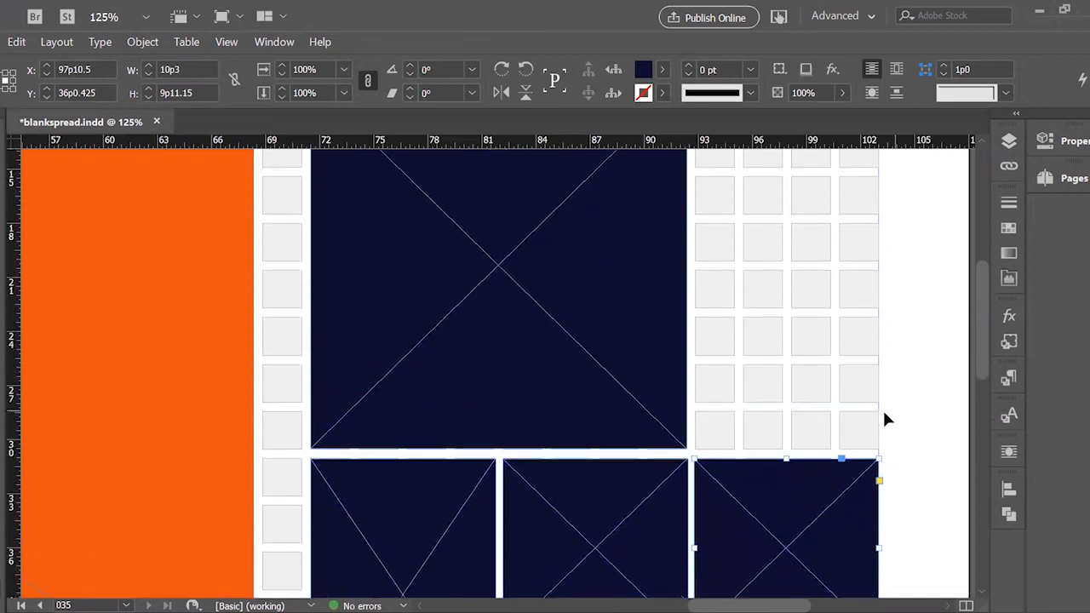
{"action": "key", "text": "ctrl+minus"}
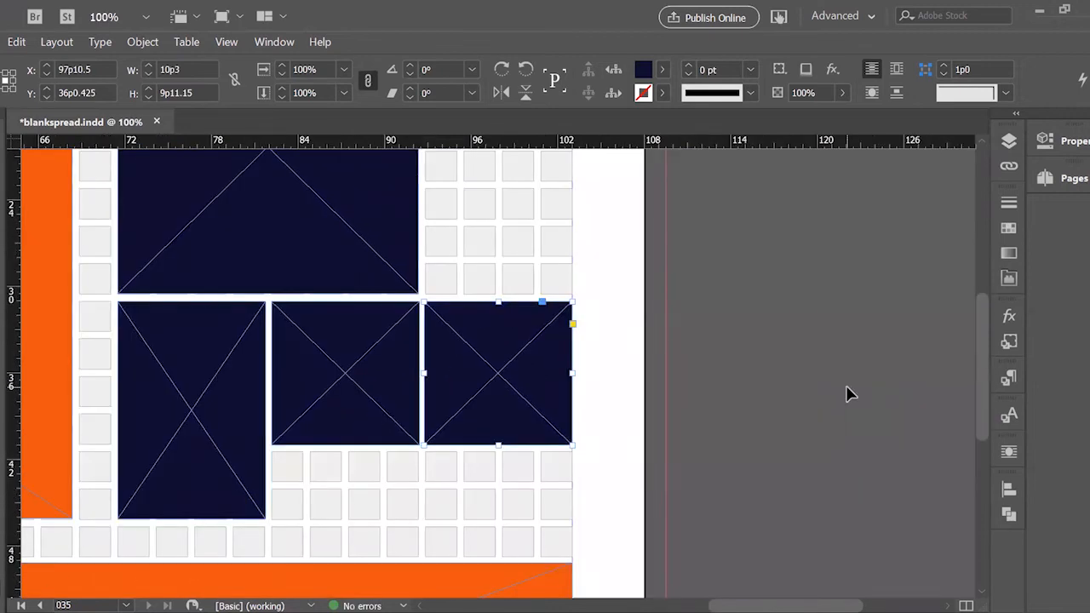
{"action": "key", "text": "ctrl+minus"}
{"action": "scroll", "coordinate": [754, 419], "scroll_direction": "up", "scroll_amount": 4}
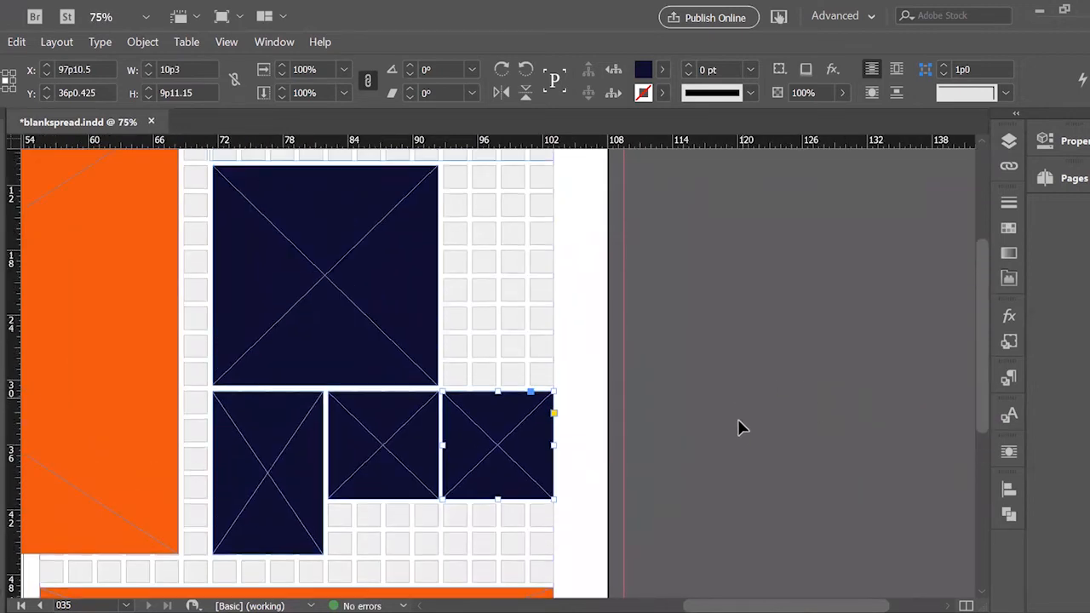
{"action": "left_click", "coordinate": [750, 423]}
Enter HEADLINE GOES HERE in the top text frame, format it as Proxima Nova Black 18 pt, and fit the frame to the text.
{"action": "double_click", "coordinate": [346, 210]}
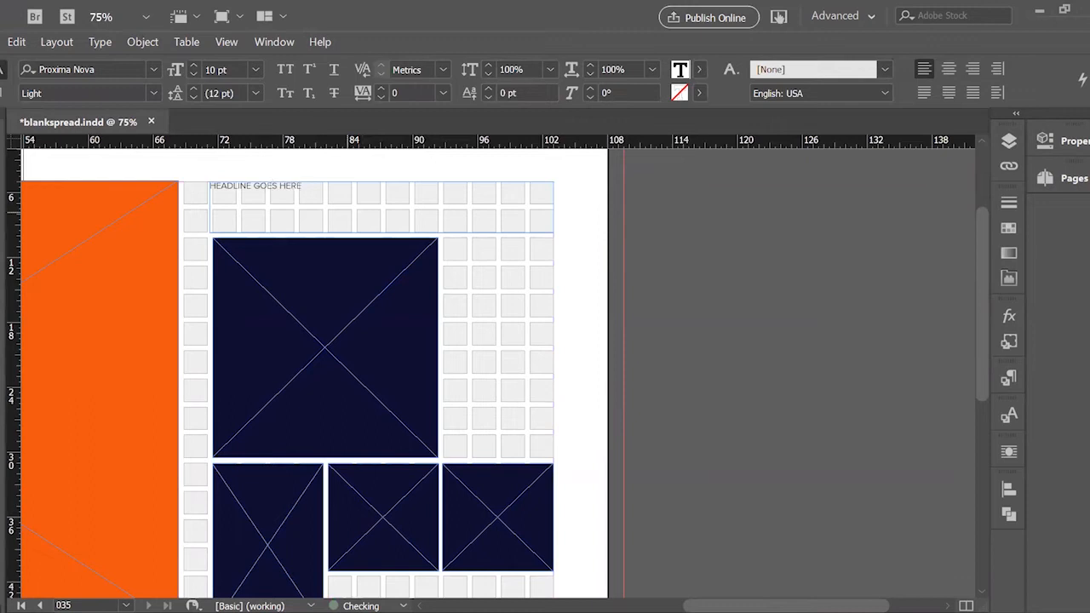
{"action": "key", "text": "ctrl+a"}
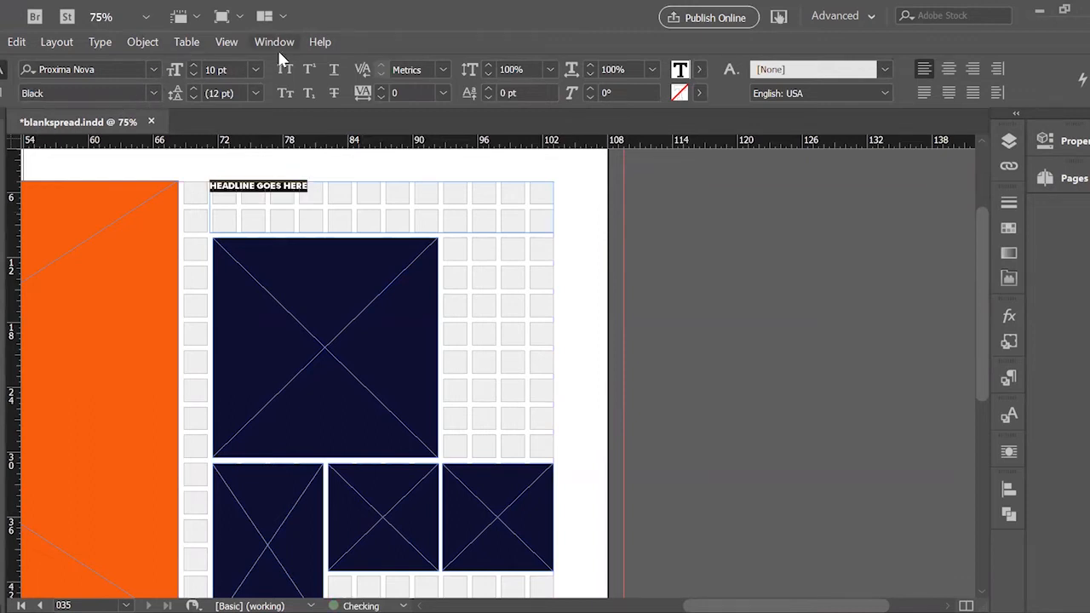
{"action": "left_click", "coordinate": [257, 69]}
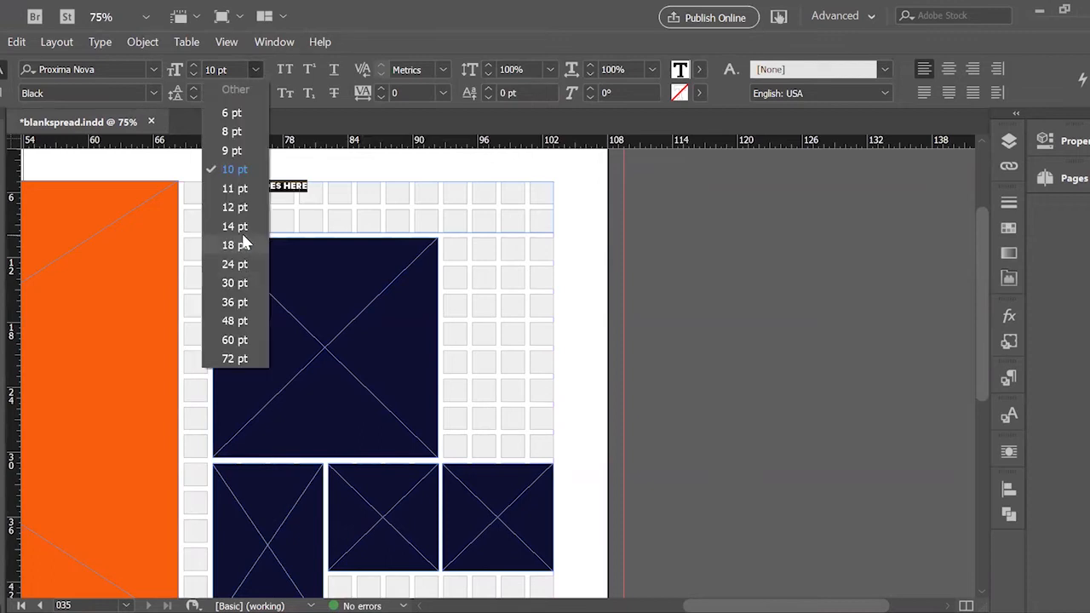
{"action": "left_click", "coordinate": [234, 245]}
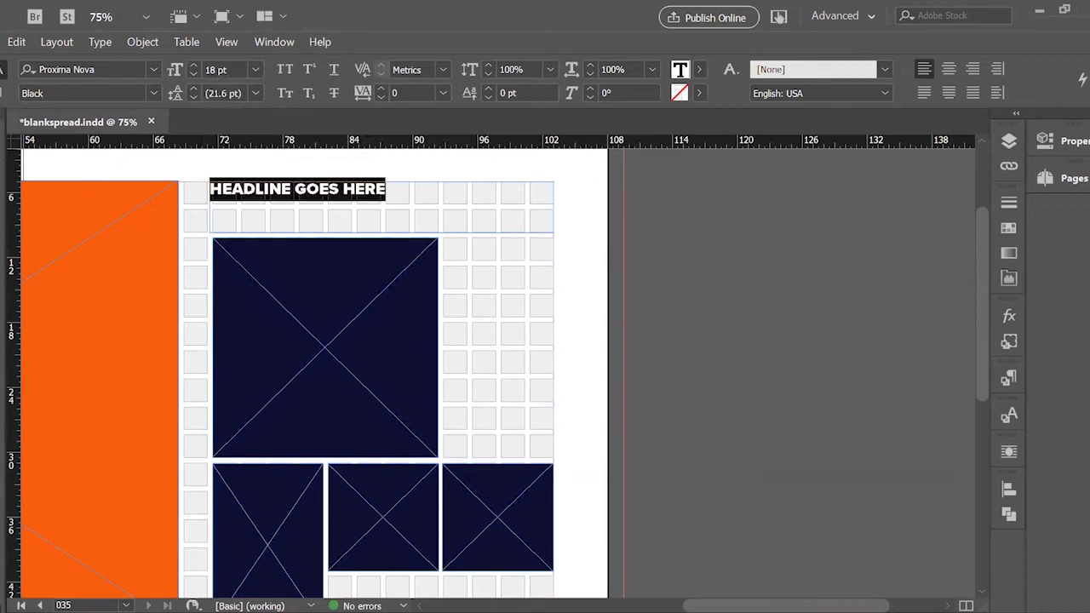
{"action": "key", "text": "Escape"}
{"action": "double_click", "coordinate": [553, 235]}
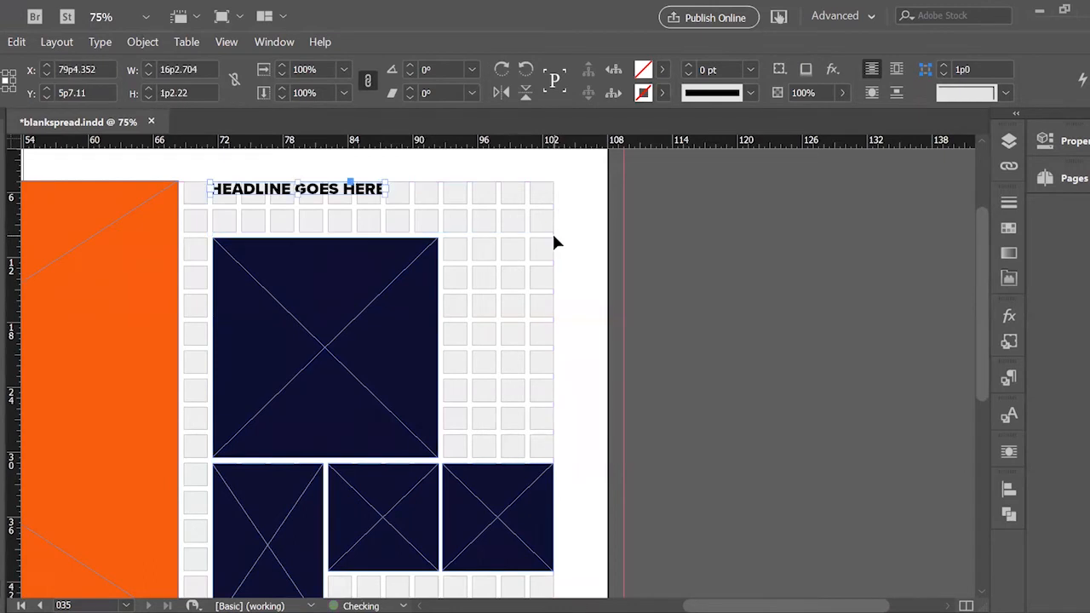
Scale the headline text up until it reaches the right margin, and deselect it.
{"action": "left_click_drag", "start_coordinate": [388, 197], "coordinate": [554, 219]}
{"action": "left_click", "coordinate": [579, 263]}
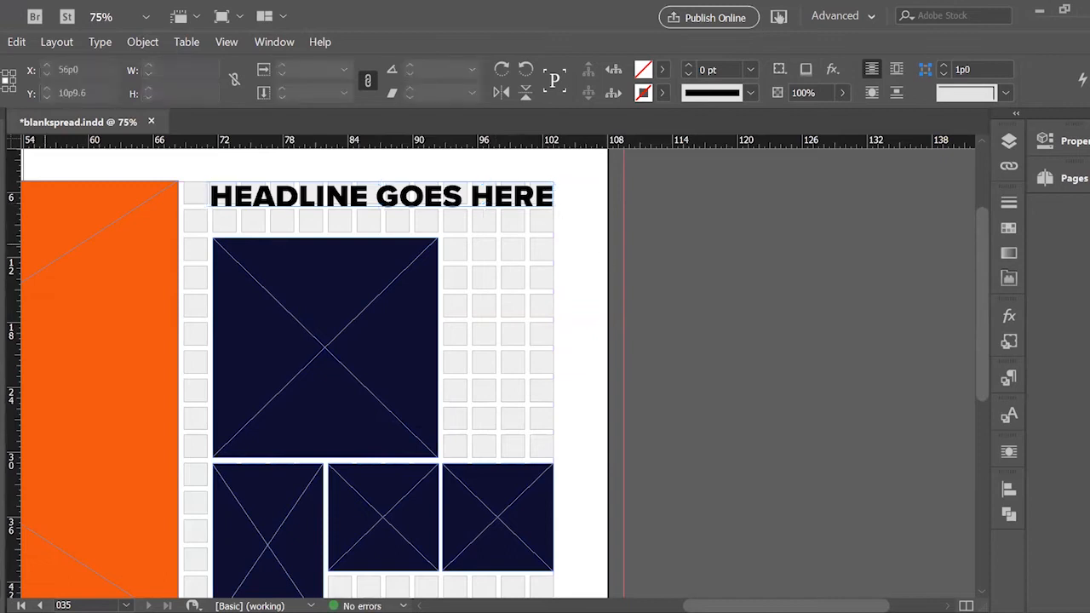
Add a text frame under the headline reading SUBHEADLINE GOES HERE and align its left edge with the headline's.
{"action": "key", "text": "t"}
{"action": "left_click_drag", "start_coordinate": [218, 210], "coordinate": [553, 232]}
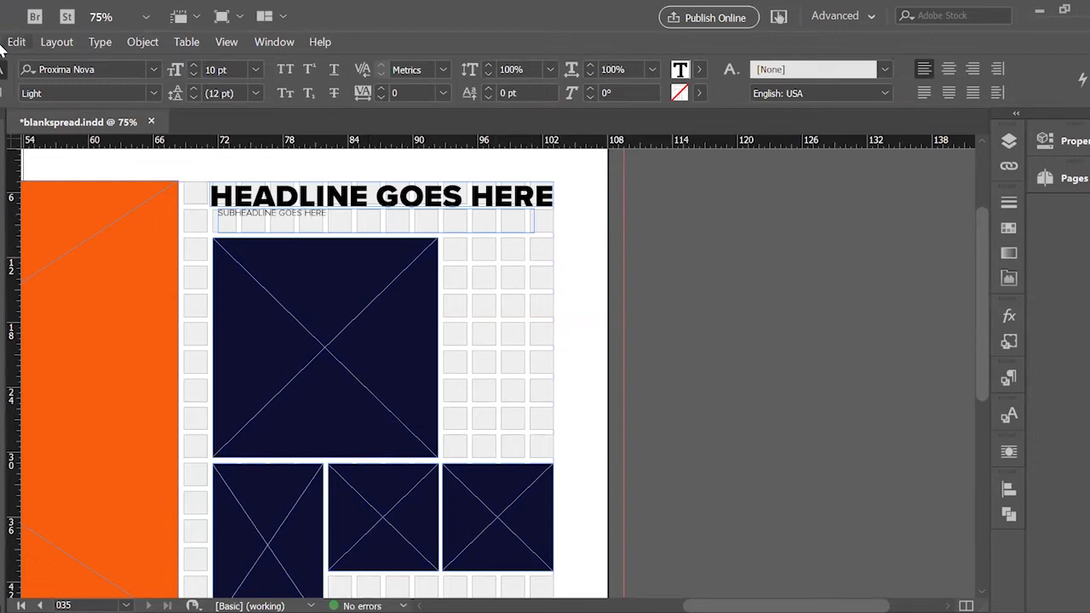
{"action": "key", "text": "Escape"}
{"action": "left_click_drag", "start_coordinate": [407, 157], "coordinate": [451, 219]}
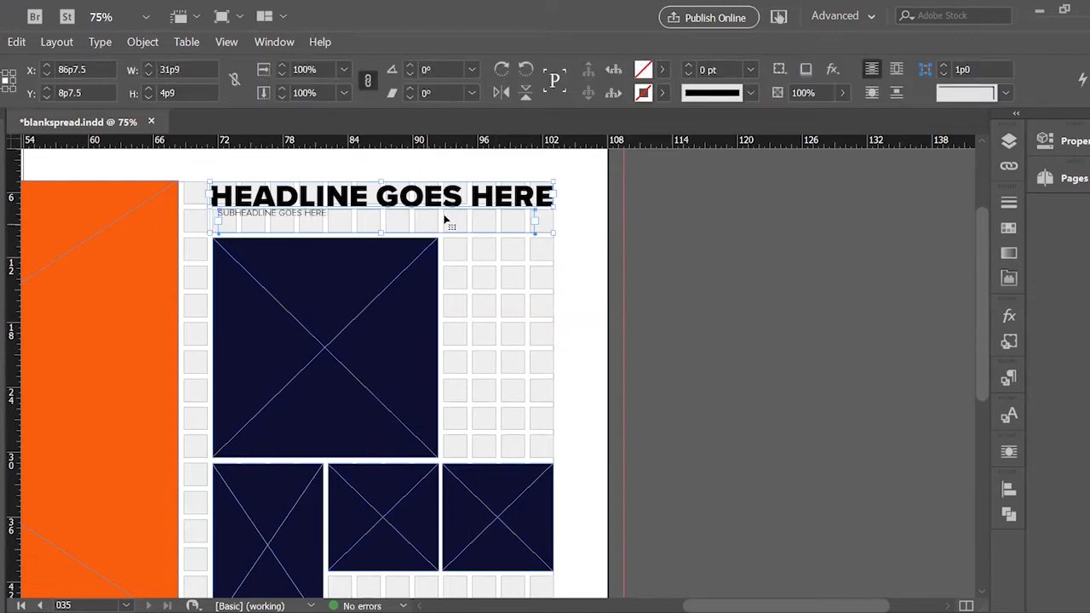
{"action": "left_click", "coordinate": [1009, 493]}
{"action": "left_click", "coordinate": [789, 402]}
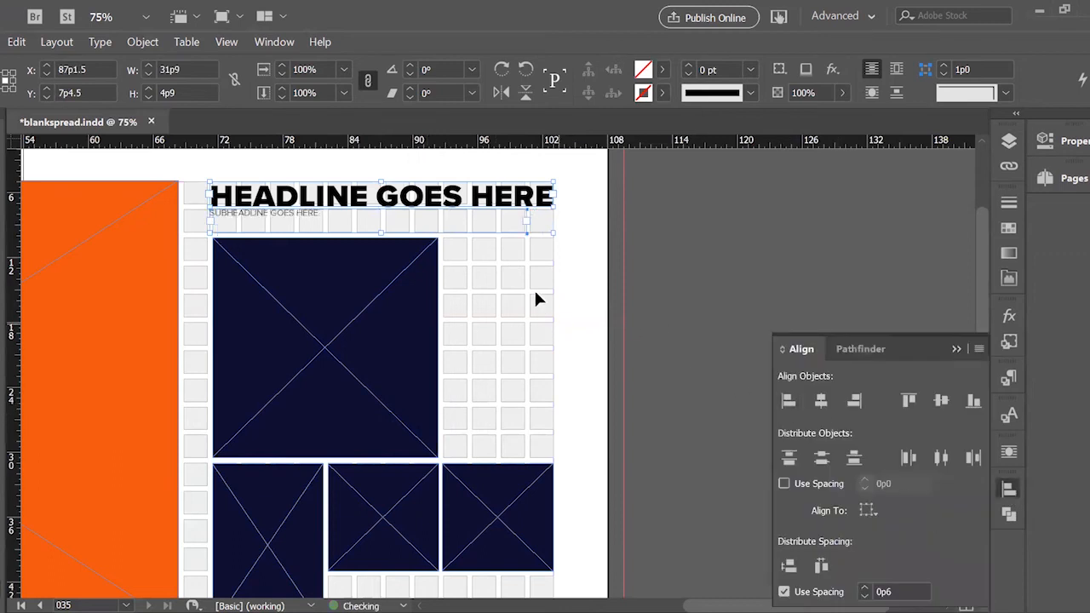
Fit the subheadline's frame to its text, scale frame and text together to 28p6 wide, and deselect.
{"action": "left_click", "coordinate": [521, 226]}
{"action": "double_click", "coordinate": [525, 234]}
{"action": "left_click_drag", "start_coordinate": [319, 218], "coordinate": [518, 236]}
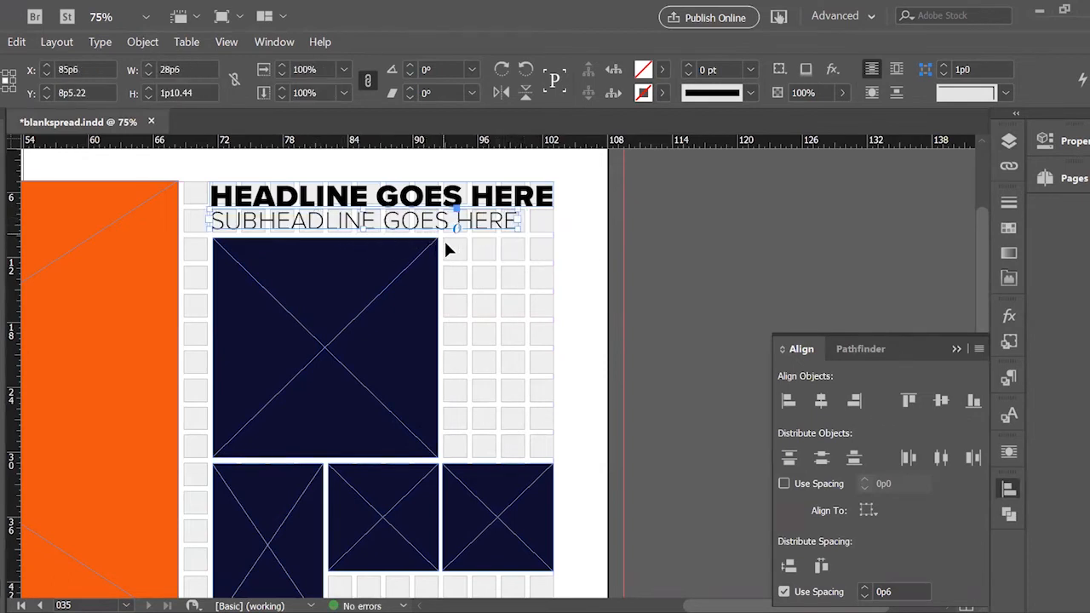
{"action": "left_click", "coordinate": [529, 272]}
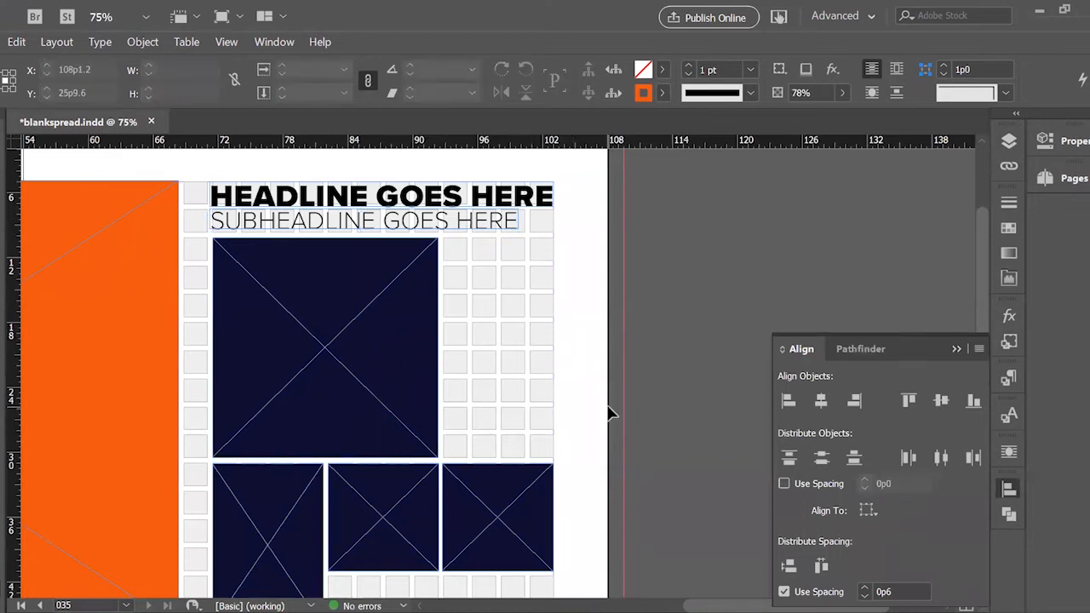
Shorten the large navy frame from its lower edge to 15p4 high, freeing two grid rows.
{"action": "scroll", "coordinate": [610, 413], "scroll_direction": "down", "scroll_amount": 3}
{"action": "scroll", "coordinate": [609, 412], "scroll_direction": "up", "scroll_amount": 1}
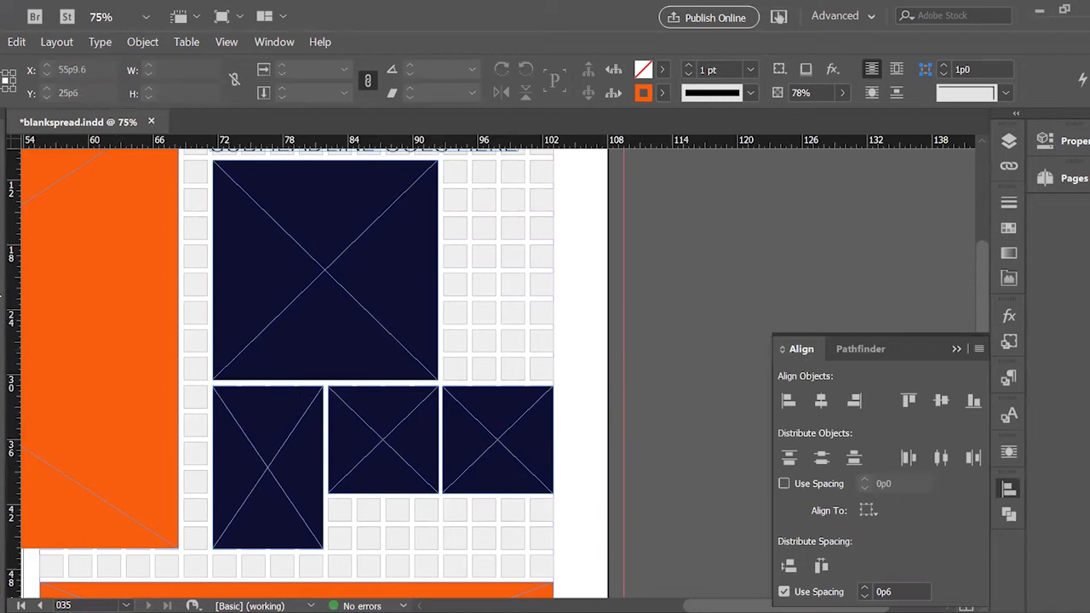
{"action": "key", "text": "t"}
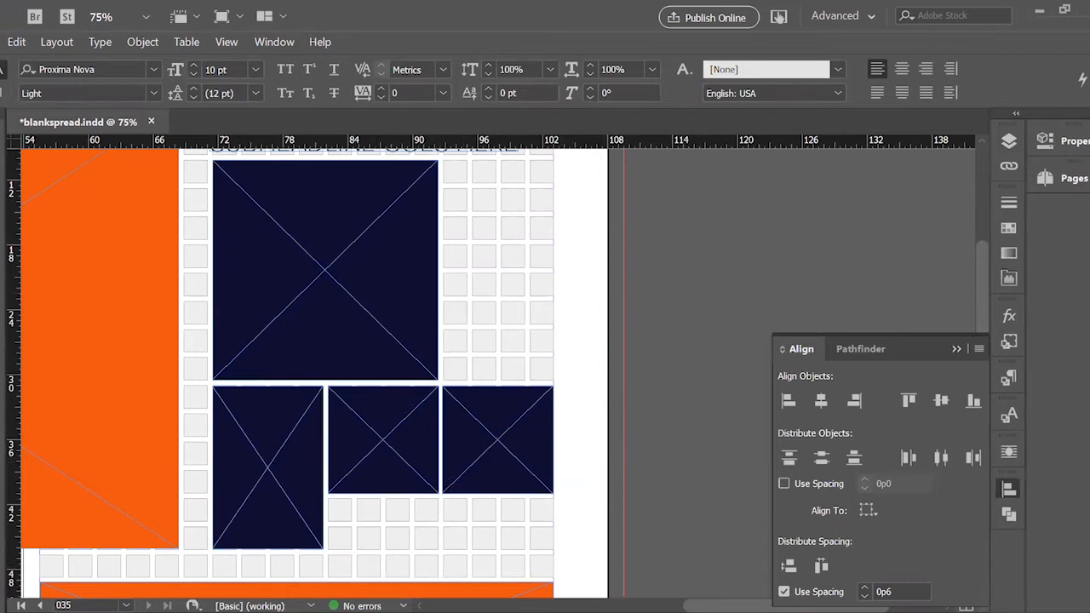
{"action": "key", "text": "v"}
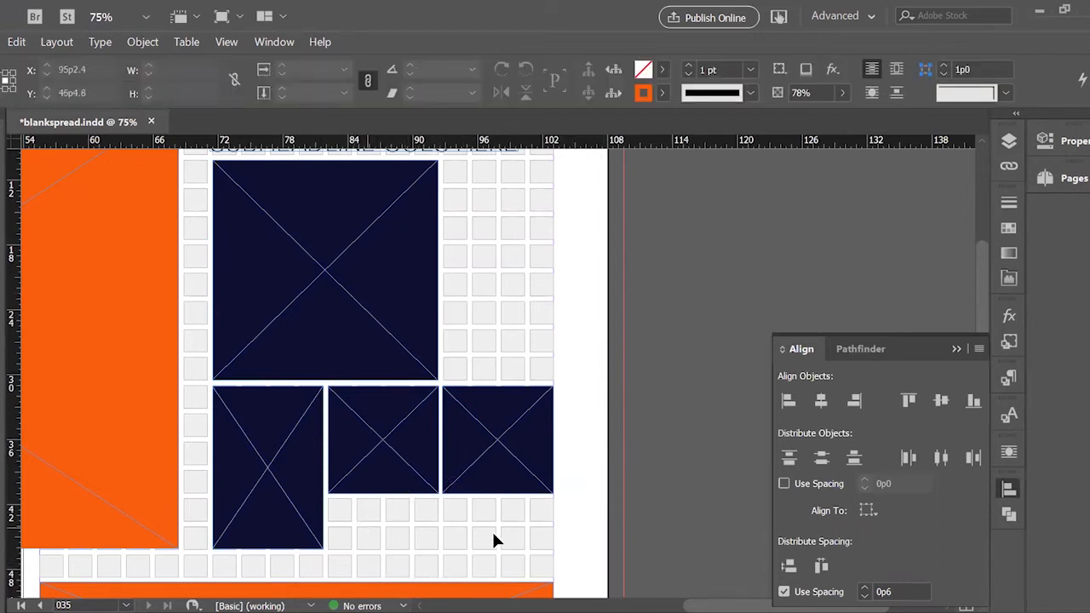
{"action": "left_click", "coordinate": [356, 344]}
{"action": "left_click_drag", "start_coordinate": [326, 380], "coordinate": [343, 323]}
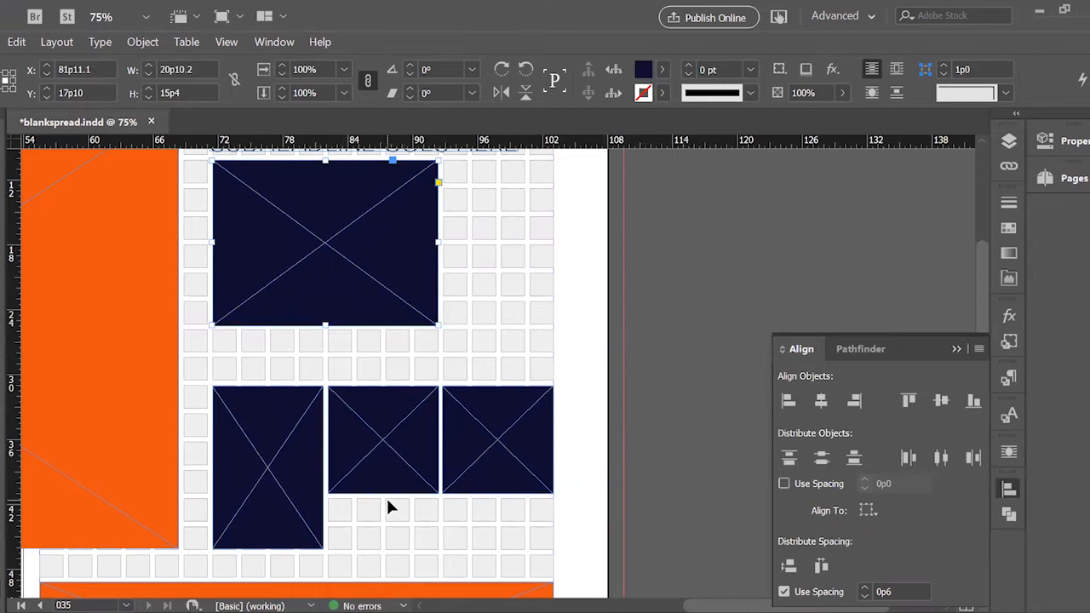
Extend the upper edges of the three small navy frames together to one gutter below the large navy frame, and deselect them.
{"action": "left_click", "coordinate": [472, 530]}
{"action": "left_click_drag", "start_coordinate": [204, 373], "coordinate": [509, 436]}
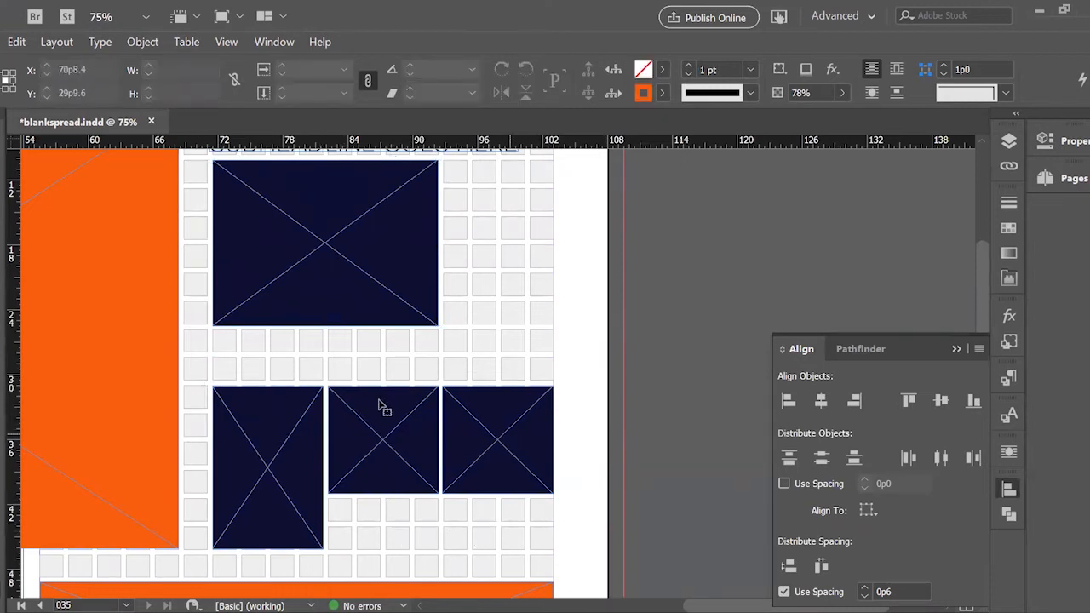
{"action": "left_click_drag", "start_coordinate": [383, 386], "coordinate": [382, 325]}
{"action": "key", "text": "ctrl+="}
{"action": "key", "text": "ctrl+="}
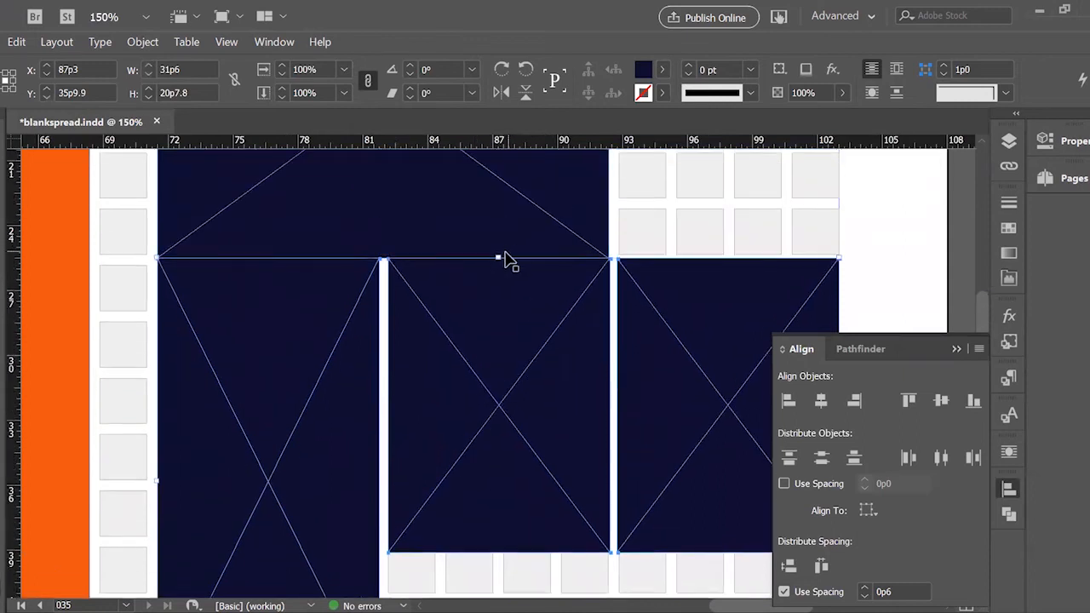
{"action": "mouse_move", "coordinate": [498, 257]}
{"action": "left_mouse_down"}
{"action": "mouse_move", "coordinate": [494, 283]}
{"action": "mouse_move", "coordinate": [506, 264]}
{"action": "left_mouse_up"}
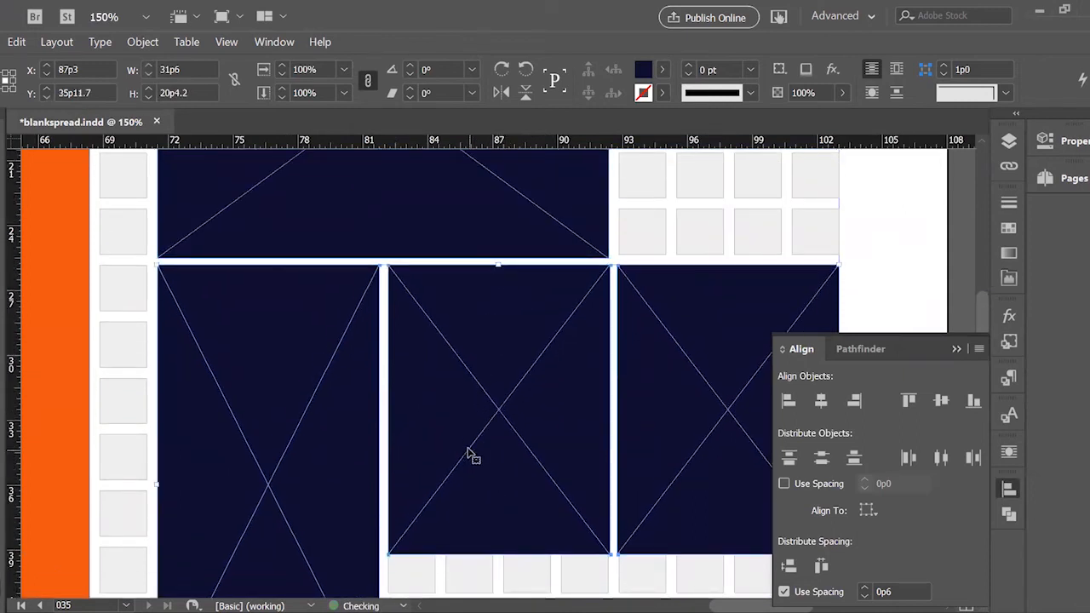
{"action": "left_click", "coordinate": [957, 349]}
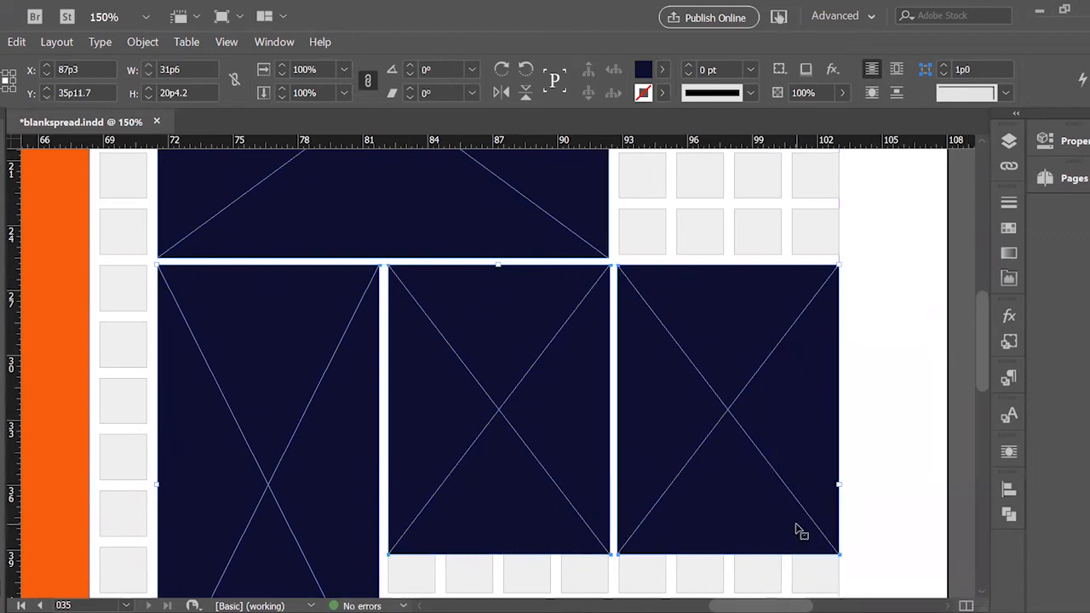
{"action": "key", "text": "ctrl+minus"}
{"action": "key", "text": "ctrl+minus"}
{"action": "key", "text": "ctrl+minus"}
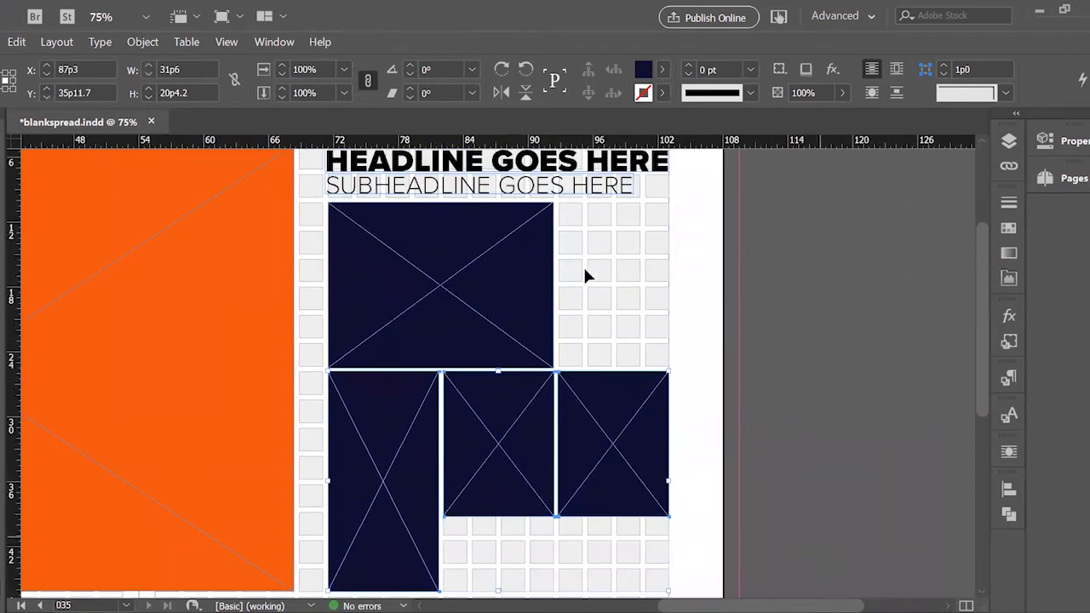
{"action": "scroll", "coordinate": [663, 477], "scroll_direction": "down", "scroll_amount": 1}
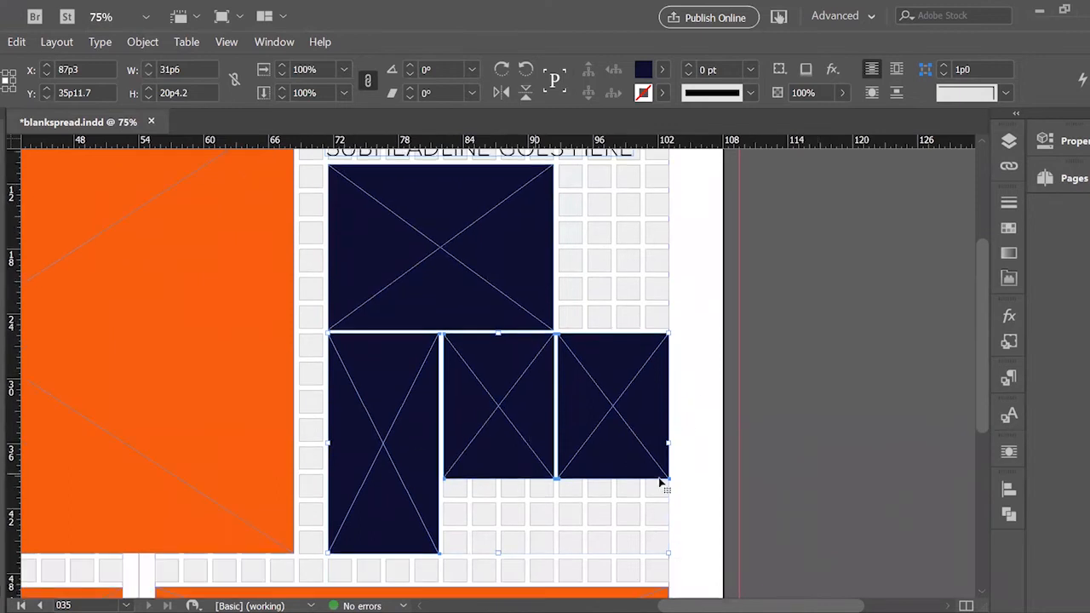
{"action": "left_click", "coordinate": [737, 344]}
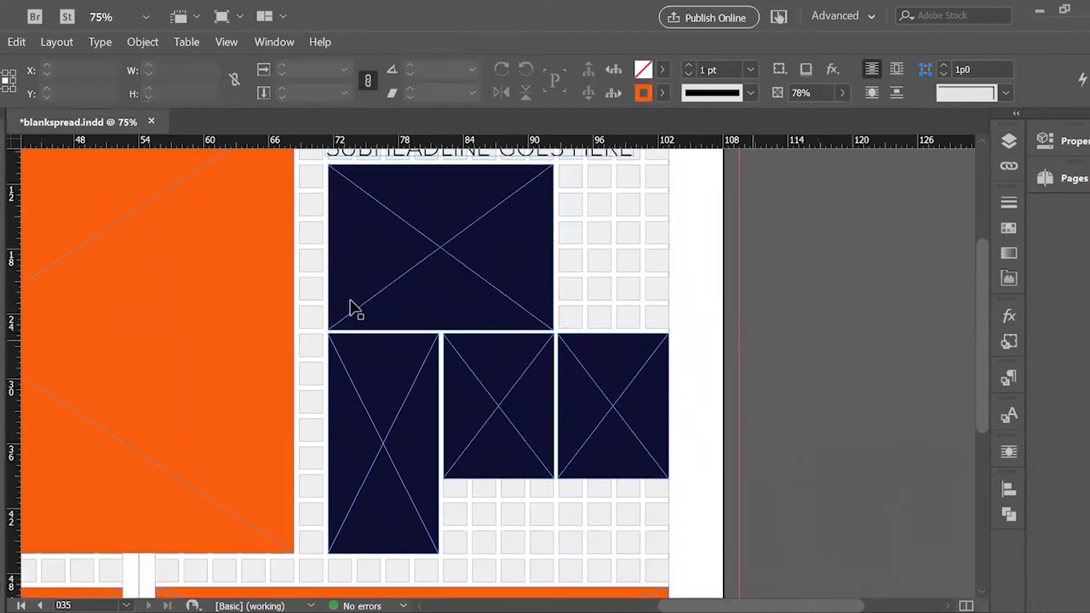
Draw a text frame between the large navy frame and the right margin, and snap its left and upper edges to the grid.
{"action": "key", "text": "t"}
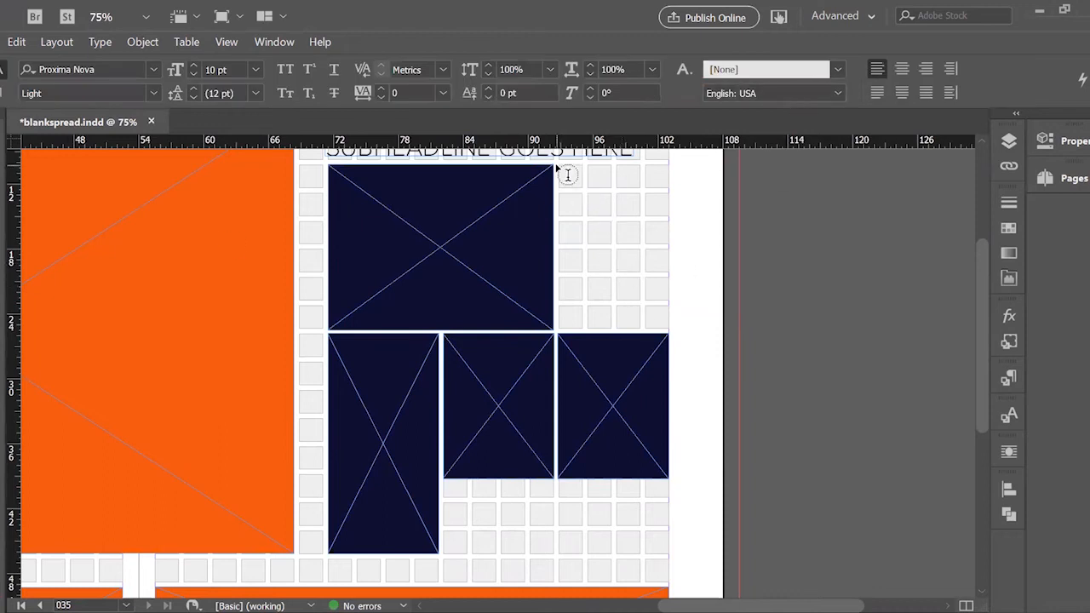
{"action": "left_click_drag", "start_coordinate": [560, 168], "coordinate": [670, 245]}
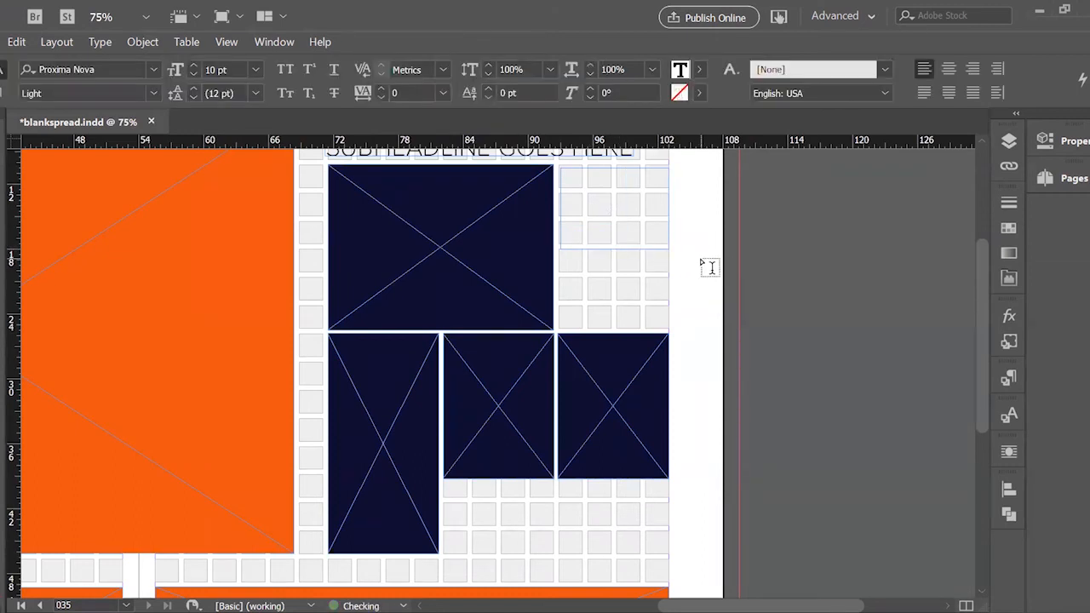
{"action": "key", "text": "ctrl+equal"}
{"action": "key", "text": "ctrl+equal"}
{"action": "key", "text": "ctrl+equal"}
{"action": "key", "text": "ctrl+equal"}
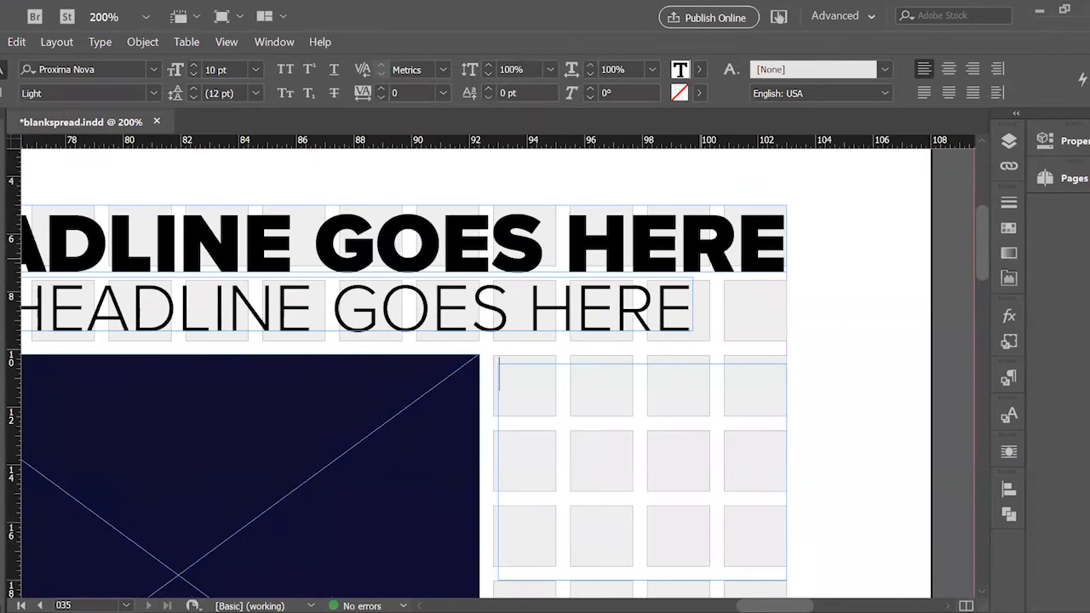
{"action": "key", "text": "Escape"}
{"action": "left_click_drag", "start_coordinate": [498, 472], "coordinate": [493, 466]}
{"action": "left_click_drag", "start_coordinate": [639, 364], "coordinate": [641, 358]}
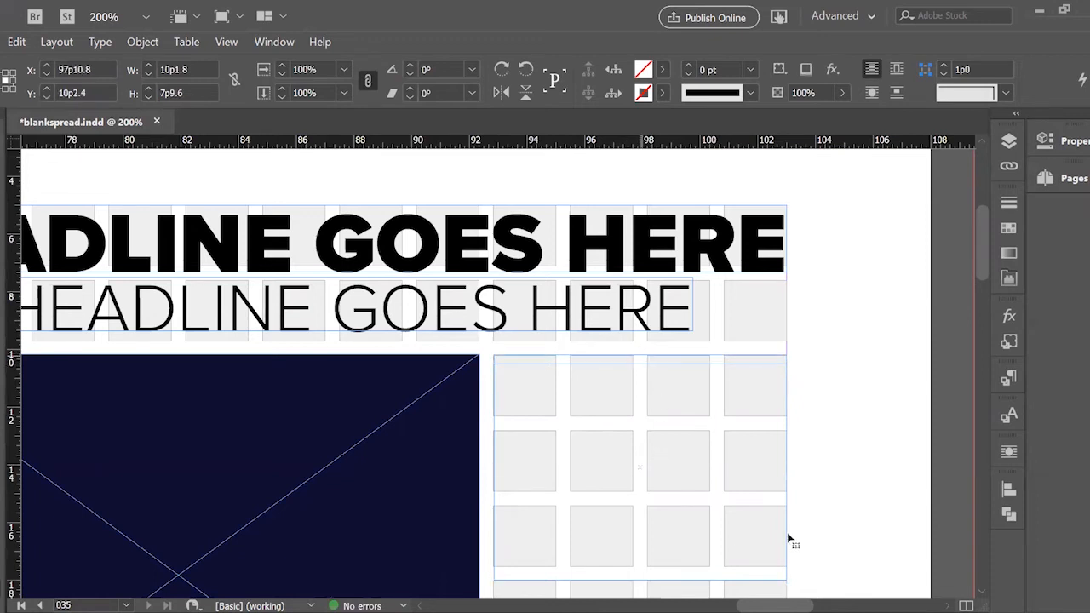
Shorten the new text frame to 7p4.2 high at the third grid row's lower edge and fill it with placeholder text.
{"action": "scroll", "coordinate": [788, 534], "scroll_direction": "down", "scroll_amount": 3}
{"action": "left_click", "coordinate": [863, 424]}
{"action": "left_click", "coordinate": [635, 436]}
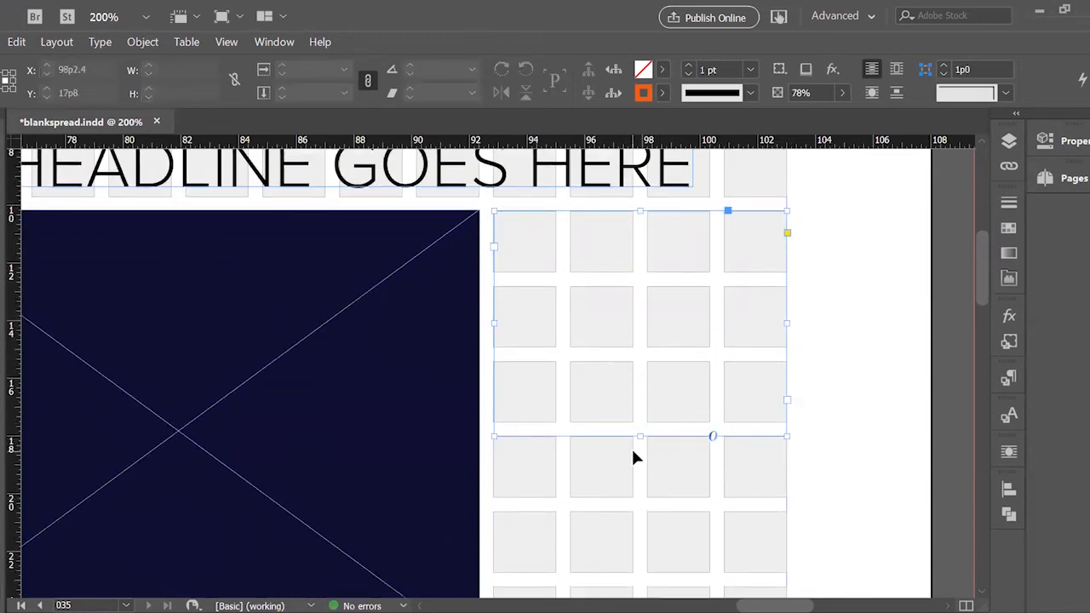
{"action": "left_click_drag", "start_coordinate": [641, 436], "coordinate": [644, 428]}
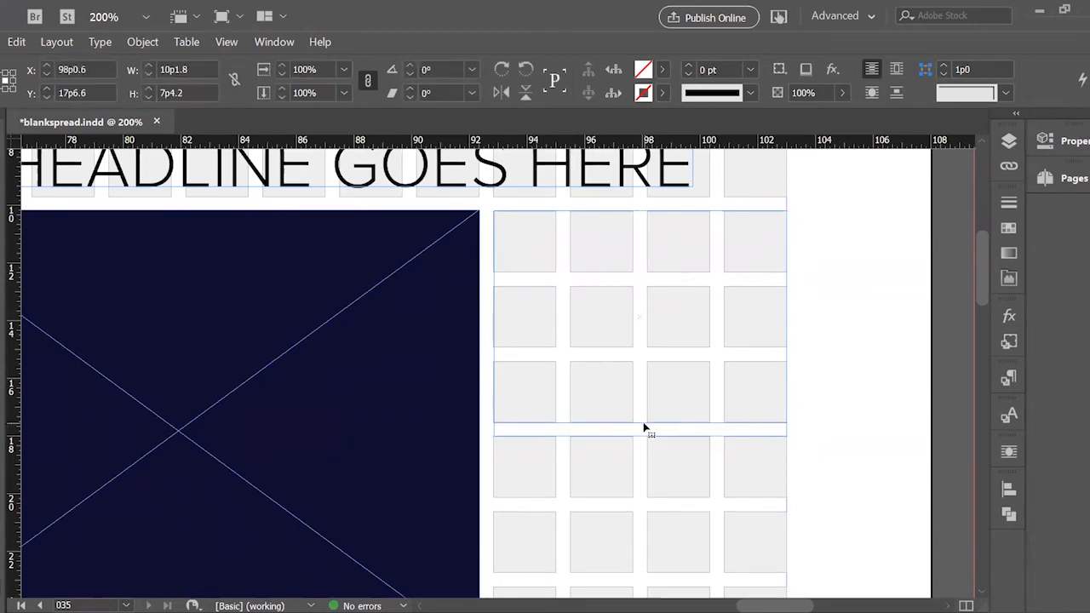
{"action": "right_click", "coordinate": [666, 368]}
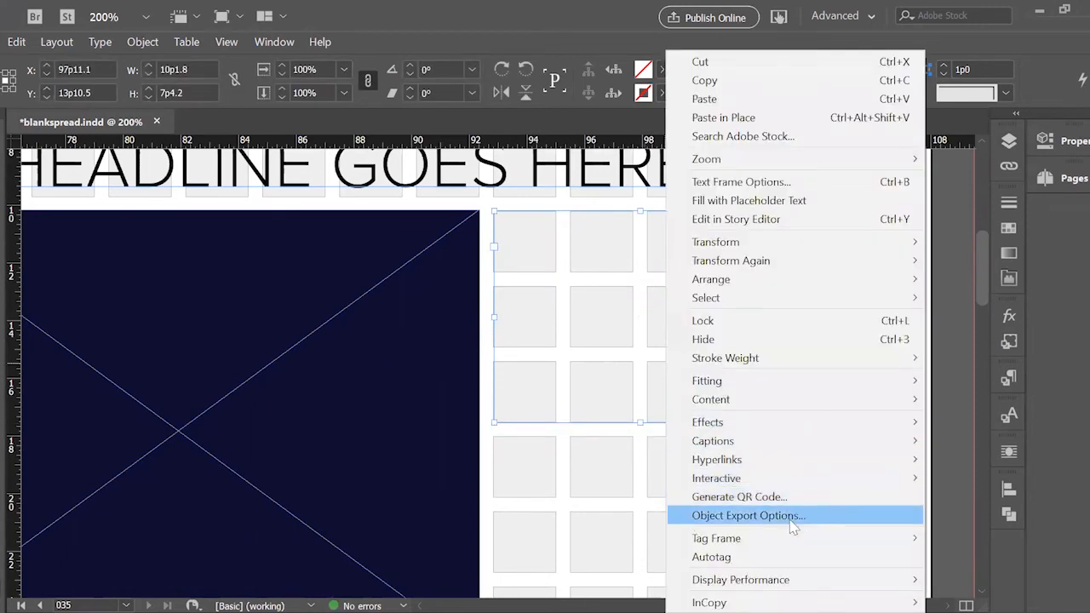
{"action": "left_click", "coordinate": [800, 202]}
Duplicate the placeholder text frame directly below the original and nudge the copy down about one gutter.
{"action": "scroll", "coordinate": [791, 272], "scroll_direction": "down", "scroll_amount": 2}
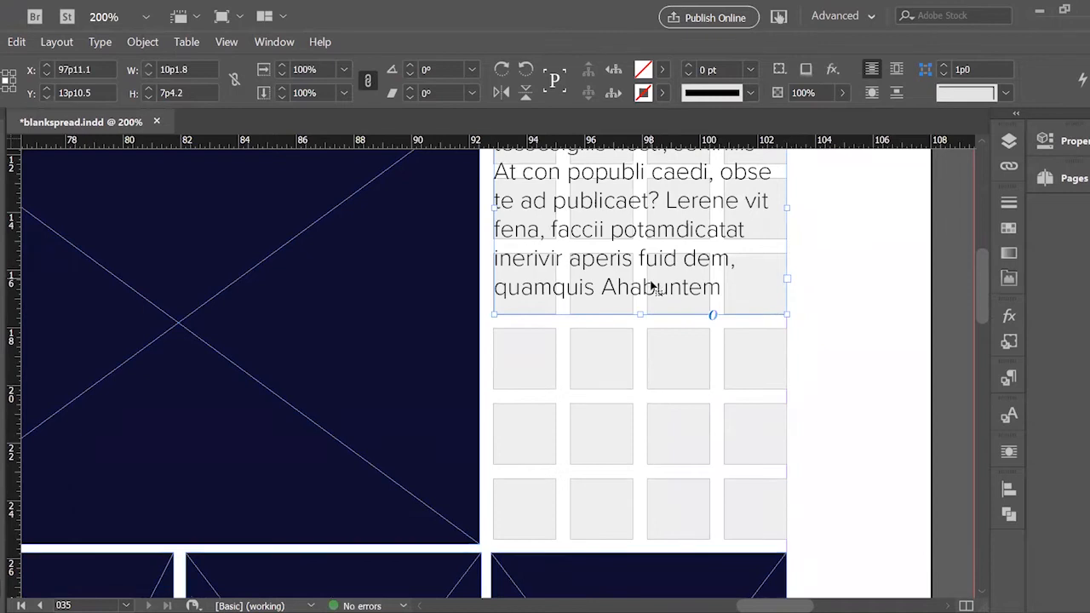
{"action": "left_click_drag", "start_coordinate": [671, 342], "coordinate": [670, 465]}
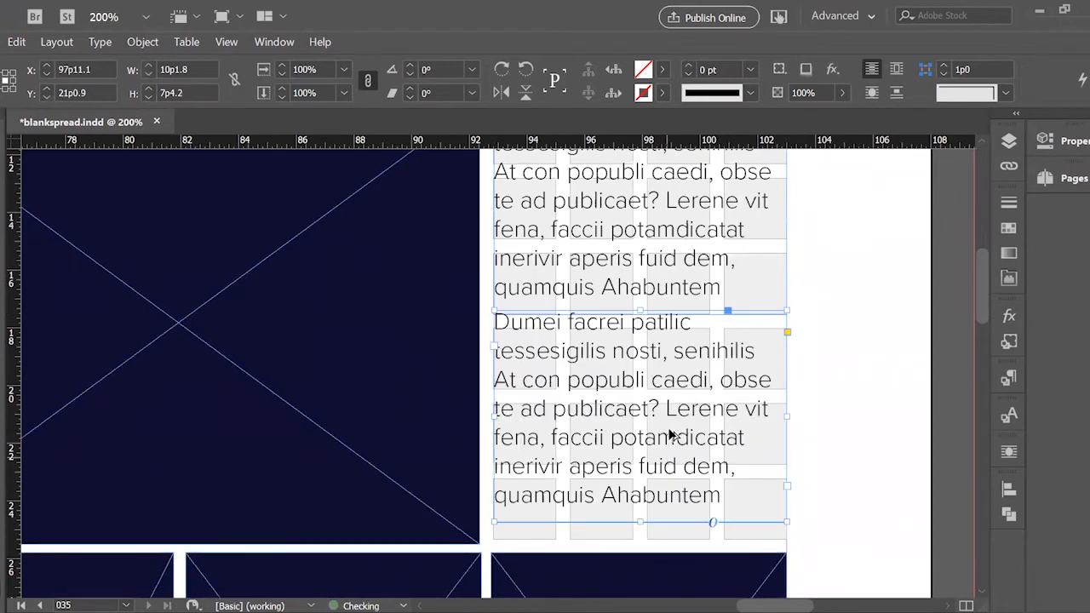
{"action": "key", "text": "Down"}
{"action": "key", "text": "Down"}
{"action": "key", "text": "Down"}
{"action": "key", "text": "Down"}
{"action": "key", "text": "Down"}
{"action": "key", "text": "Down"}
{"action": "key", "text": "Down"}
{"action": "key", "text": "Down"}
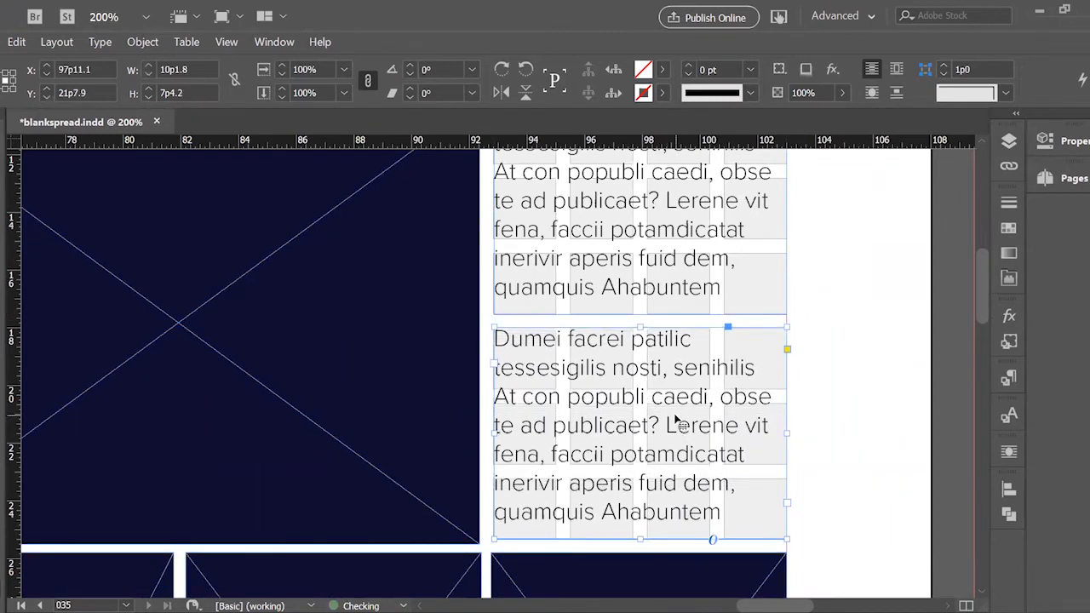
{"action": "key", "text": "Up"}
Nudge the lower text frame down slightly, extend its upper edge to the top of the grid row, and deselect it.
{"action": "key", "text": "ctrl+equal"}
{"action": "key", "text": "ctrl+equal"}
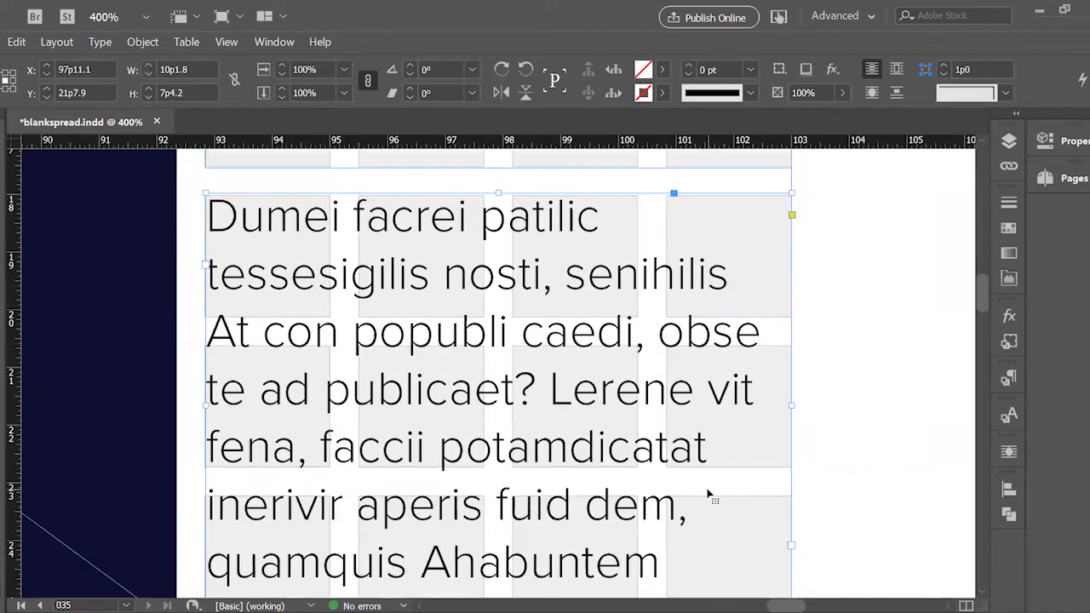
{"action": "key", "text": "Down"}
{"action": "scroll", "coordinate": [791, 312], "scroll_direction": "up", "scroll_amount": 1}
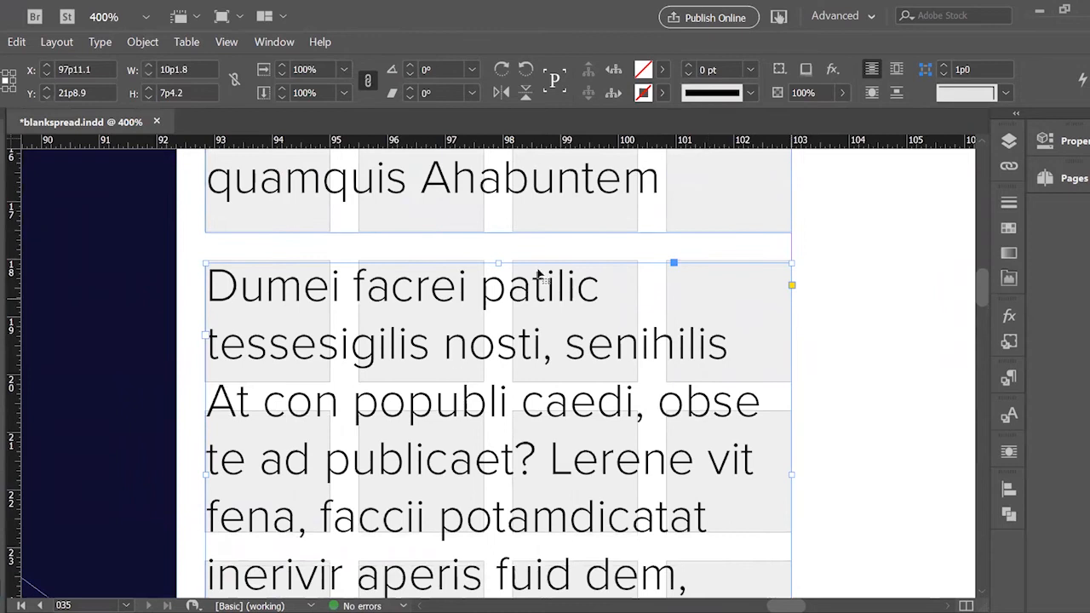
{"action": "left_click_drag", "start_coordinate": [495, 262], "coordinate": [496, 258]}
{"action": "left_click", "coordinate": [826, 302]}
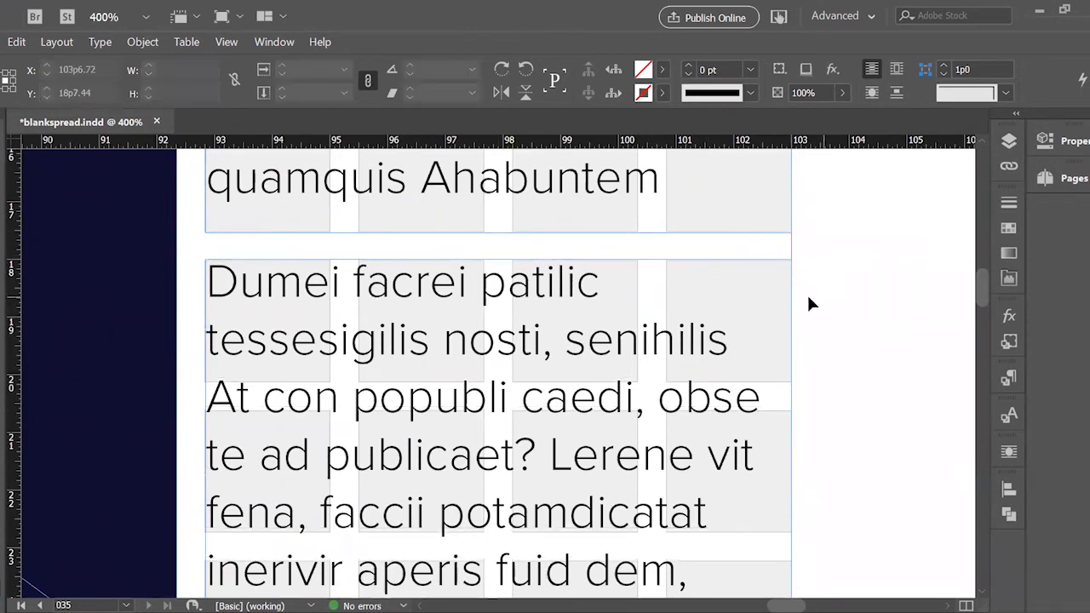
Copy the placeholder text frame and place the pasted copy below the middle small navy frame.
{"action": "key", "text": "ctrl+minus"}
{"action": "key", "text": "ctrl+minus"}
{"action": "key", "text": "ctrl+minus"}
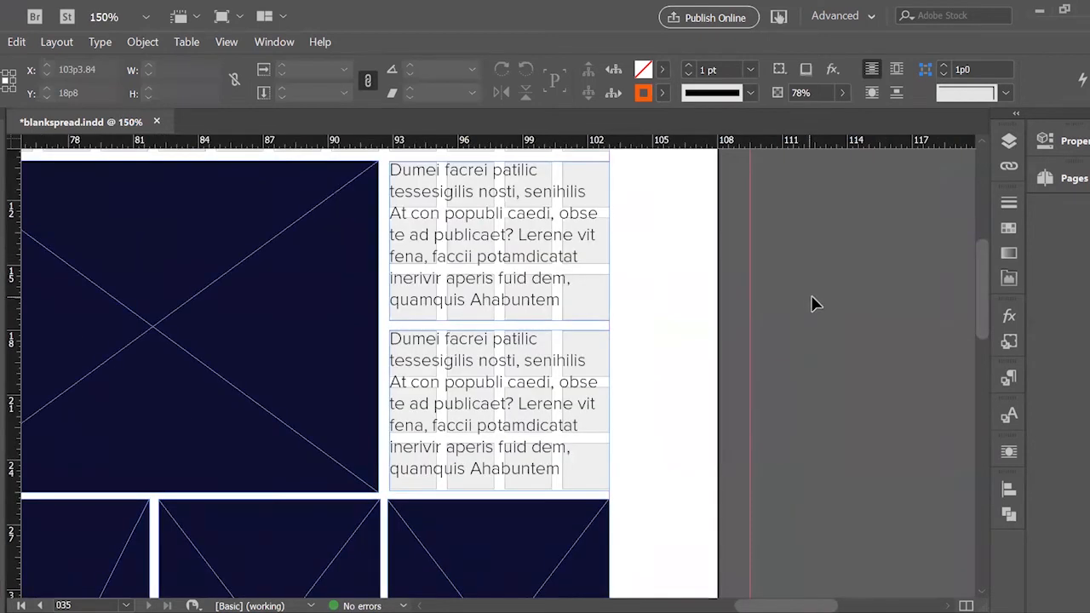
{"action": "scroll", "coordinate": [788, 339], "scroll_direction": "down", "scroll_amount": 5}
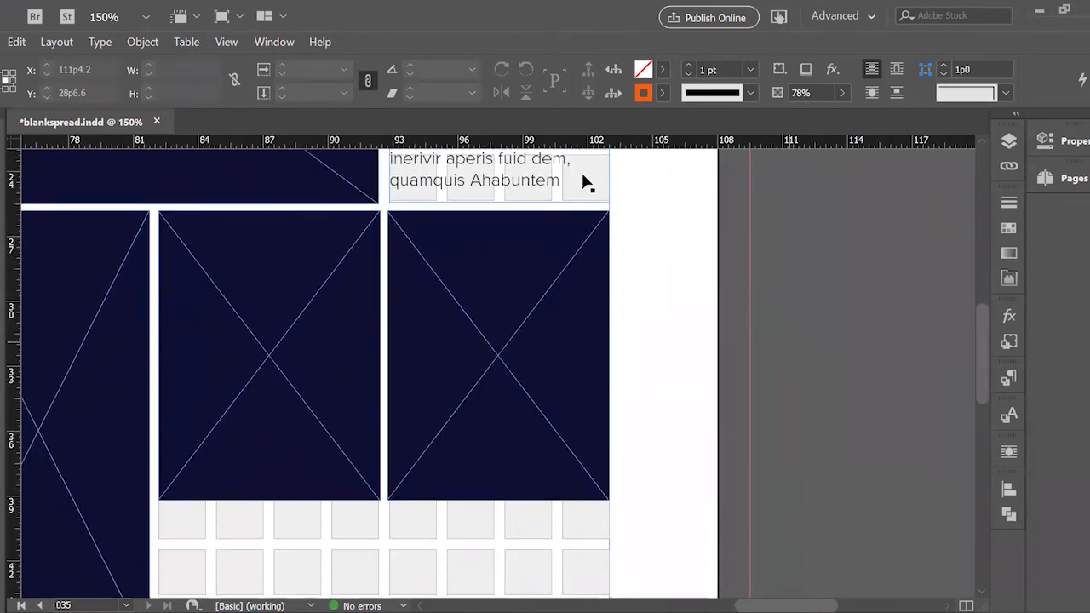
{"action": "key", "text": "ctrl+c"}
{"action": "key", "text": "ctrl+v"}
{"action": "scroll", "coordinate": [521, 503], "scroll_direction": "down", "scroll_amount": 2}
{"action": "left_click_drag", "start_coordinate": [511, 310], "coordinate": [272, 534]}
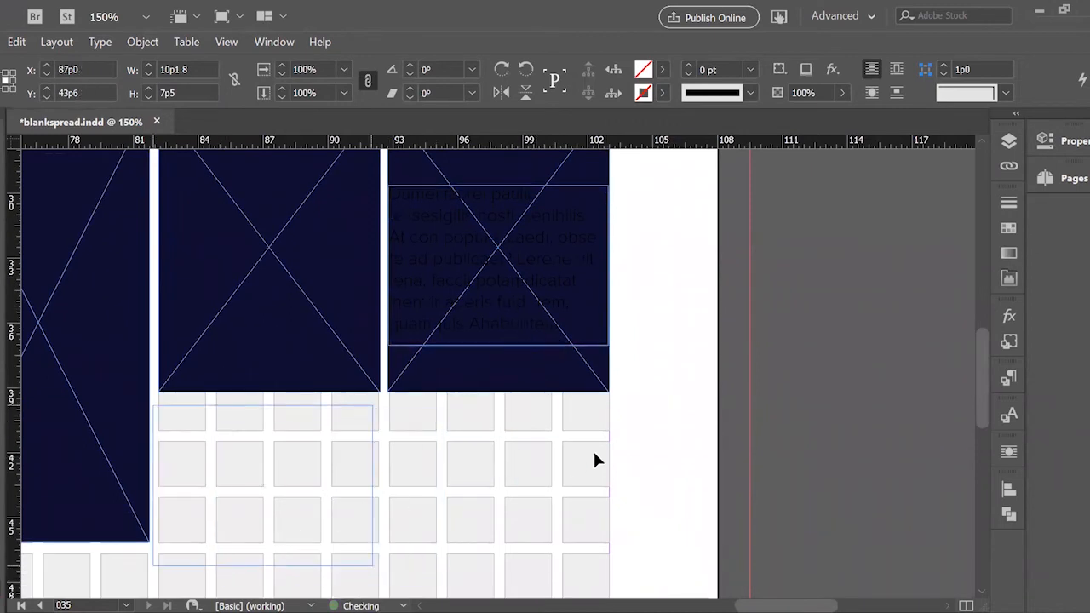
Shorten the right and middle small navy frames from below to about 12p7 high, ending one gutter above the next grid row.
{"action": "left_click", "coordinate": [421, 381]}
{"action": "left_click_drag", "start_coordinate": [499, 392], "coordinate": [509, 375]}
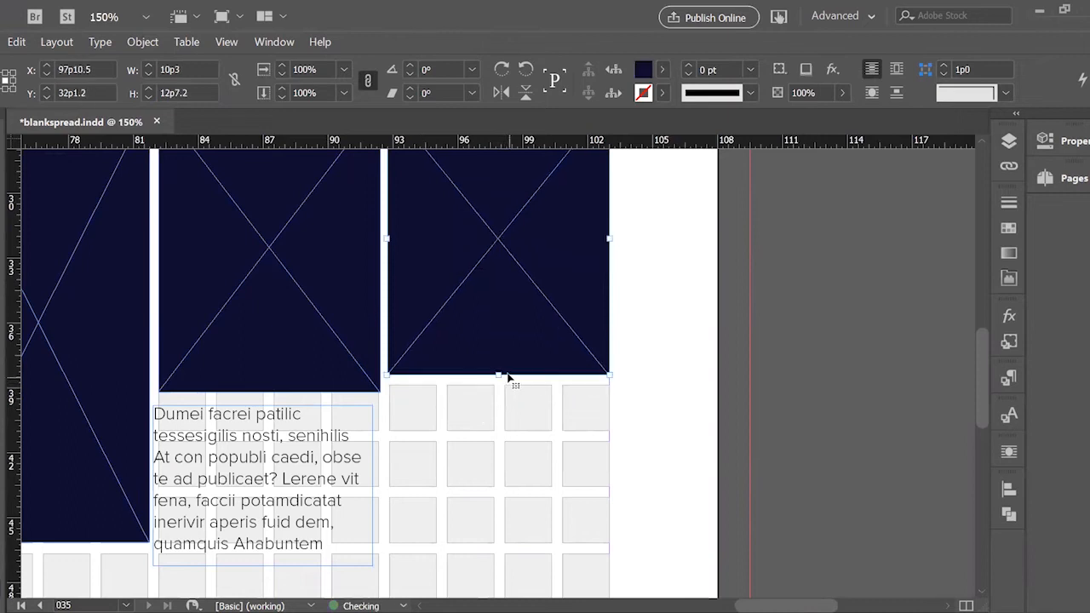
{"action": "left_click", "coordinate": [267, 391]}
{"action": "mouse_move", "coordinate": [268, 391]}
{"action": "left_mouse_down"}
{"action": "mouse_move", "coordinate": [271, 372]}
{"action": "mouse_move", "coordinate": [268, 380]}
{"action": "left_mouse_up"}
{"action": "left_click_drag", "start_coordinate": [270, 374], "coordinate": [269, 381]}
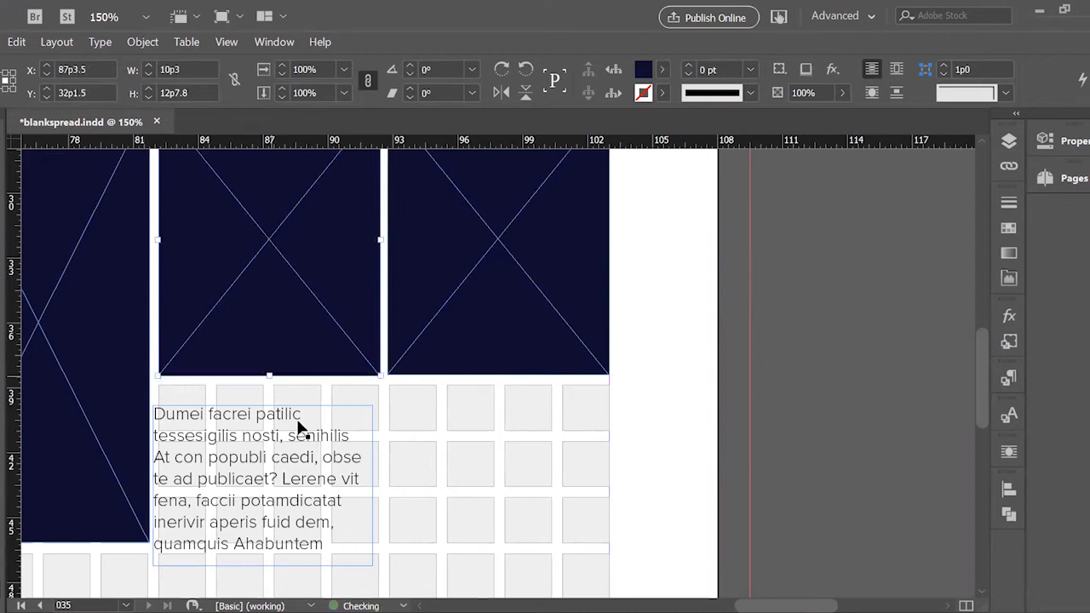
Move the pasted caption frame below the middle small navy frame and nudge it into alignment with the grid row and column.
{"action": "left_click", "coordinate": [377, 453]}
{"action": "left_click_drag", "start_coordinate": [268, 519], "coordinate": [273, 500]}
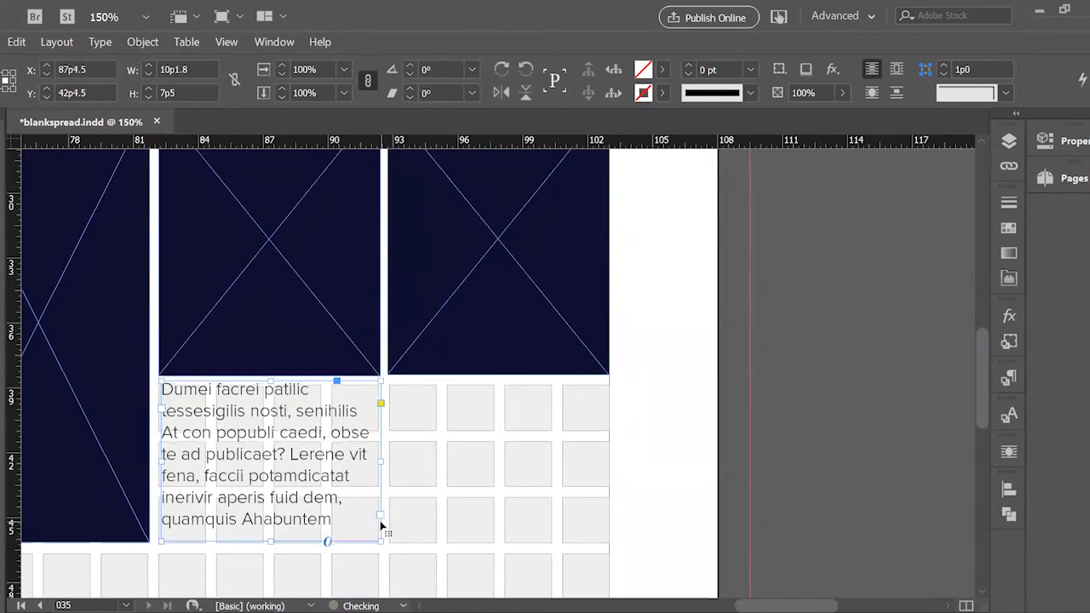
{"action": "key", "text": "Down"}
{"action": "key", "text": "Left"}
{"action": "key", "text": "Left"}
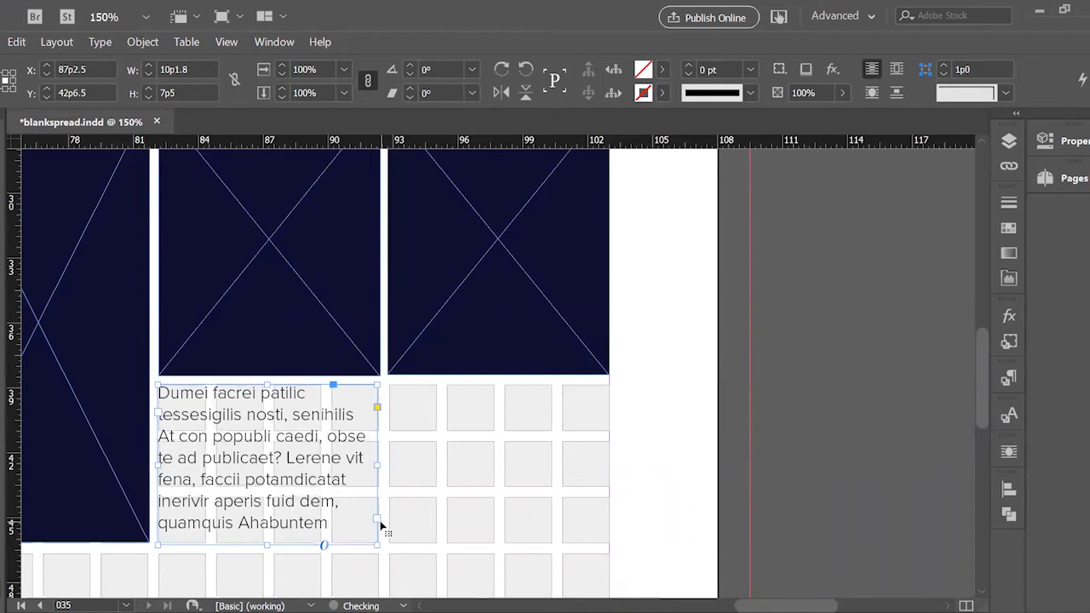
Duplicate the caption frame beneath the far-right small navy frame, then preview the whole spread without guides.
{"action": "left_click_drag", "start_coordinate": [304, 481], "coordinate": [536, 493]}
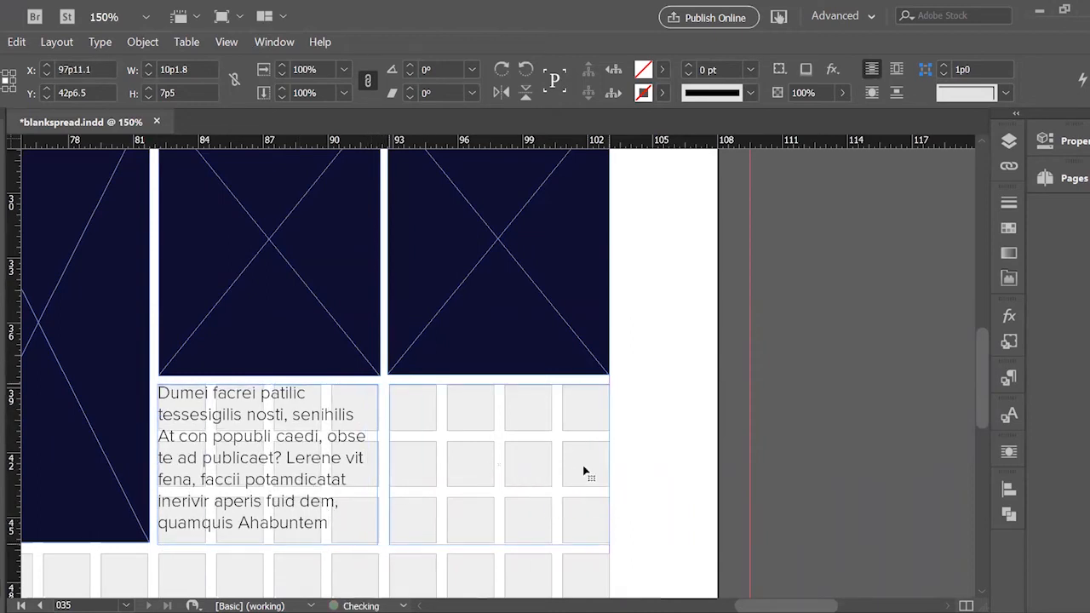
{"action": "left_click", "coordinate": [653, 436]}
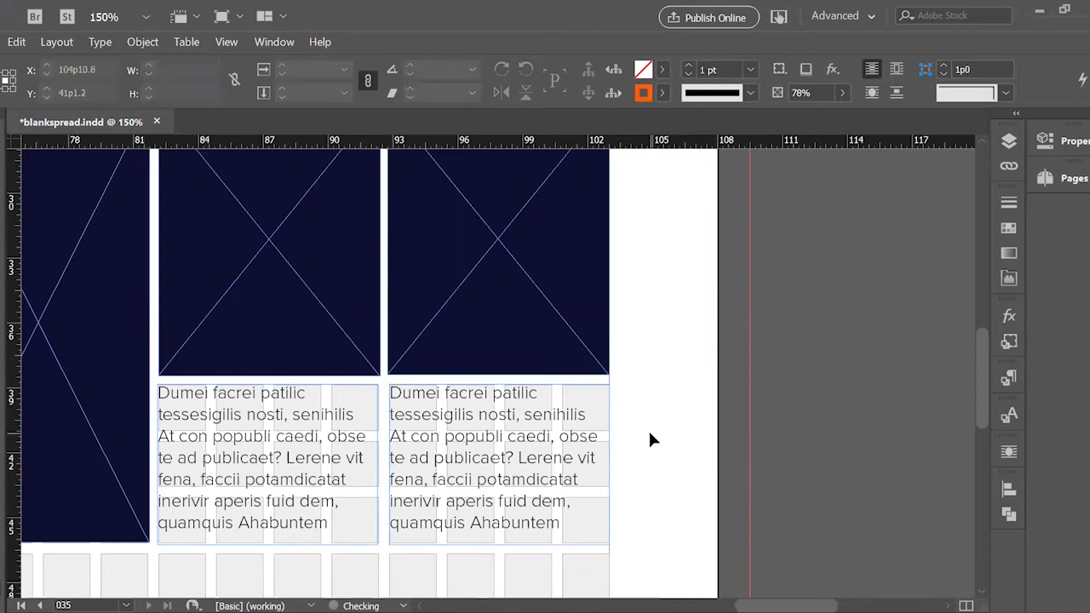
{"action": "key", "text": "ctrl+alt+0"}
{"action": "key", "text": "w"}
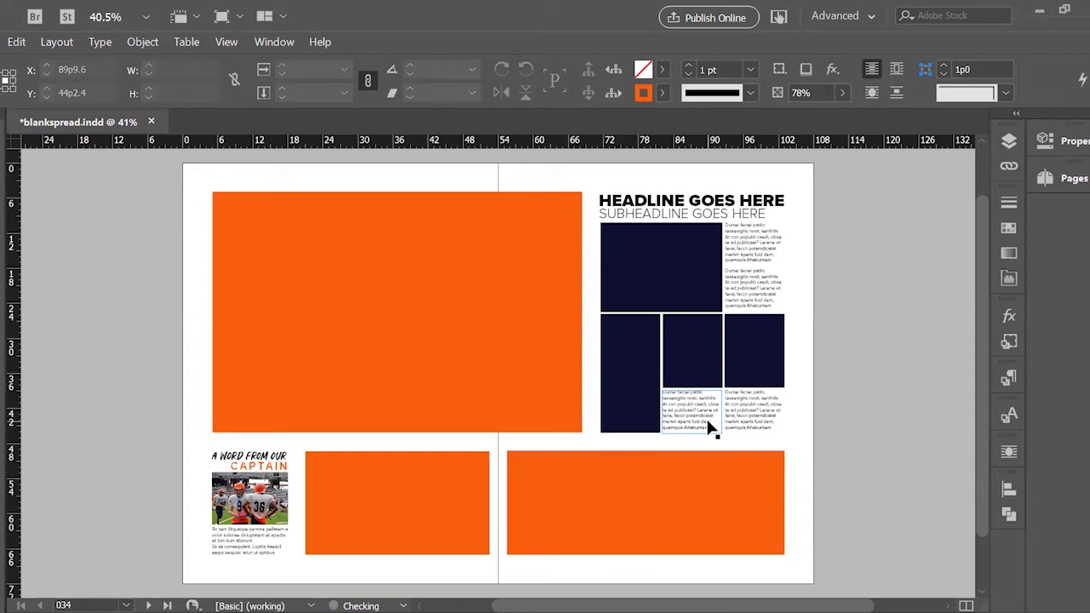
Delete the large orange placeholder spanning both pages and bring back the grid view.
{"action": "left_click", "coordinate": [537, 372]}
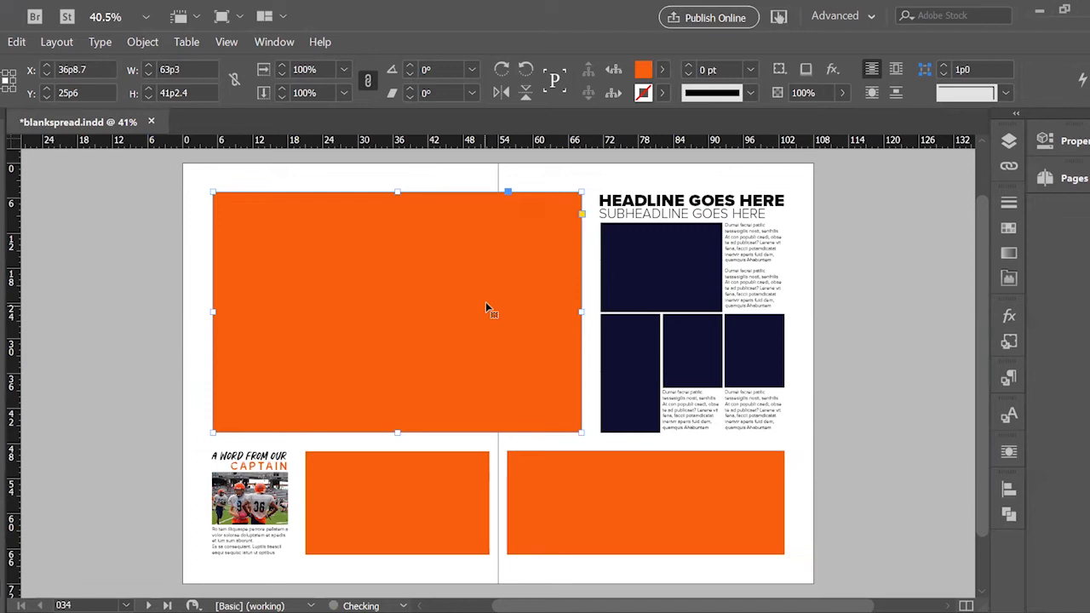
{"action": "key", "text": "Delete"}
{"action": "key", "text": "w"}
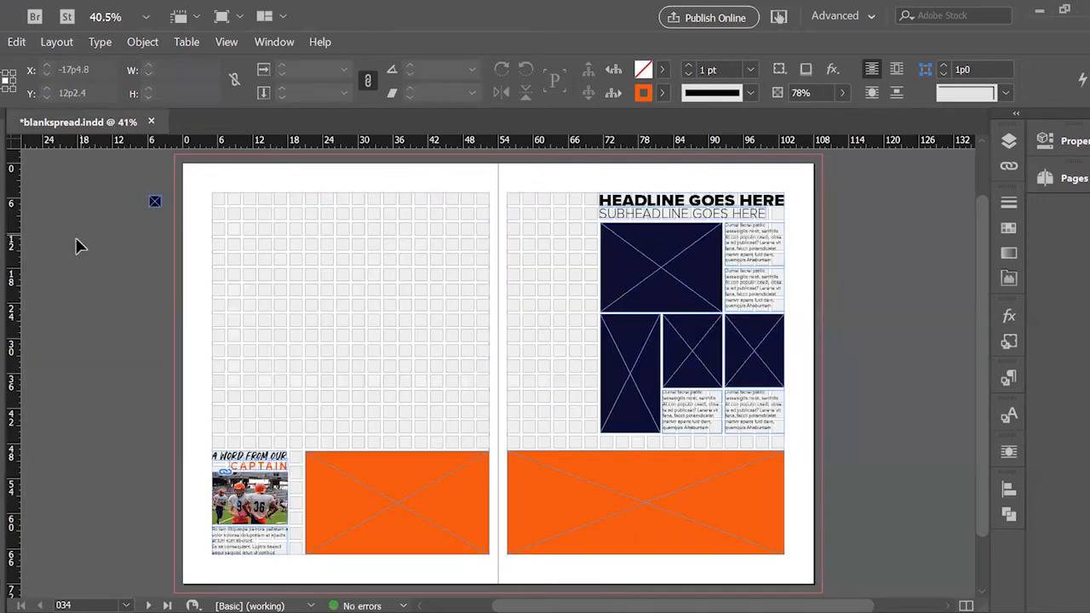
Draw a text frame from the left page's upper-left grid corner and enter BIG BOLD in it.
{"action": "key", "text": "t"}
{"action": "left_click_drag", "start_coordinate": [212, 194], "coordinate": [436, 295]}
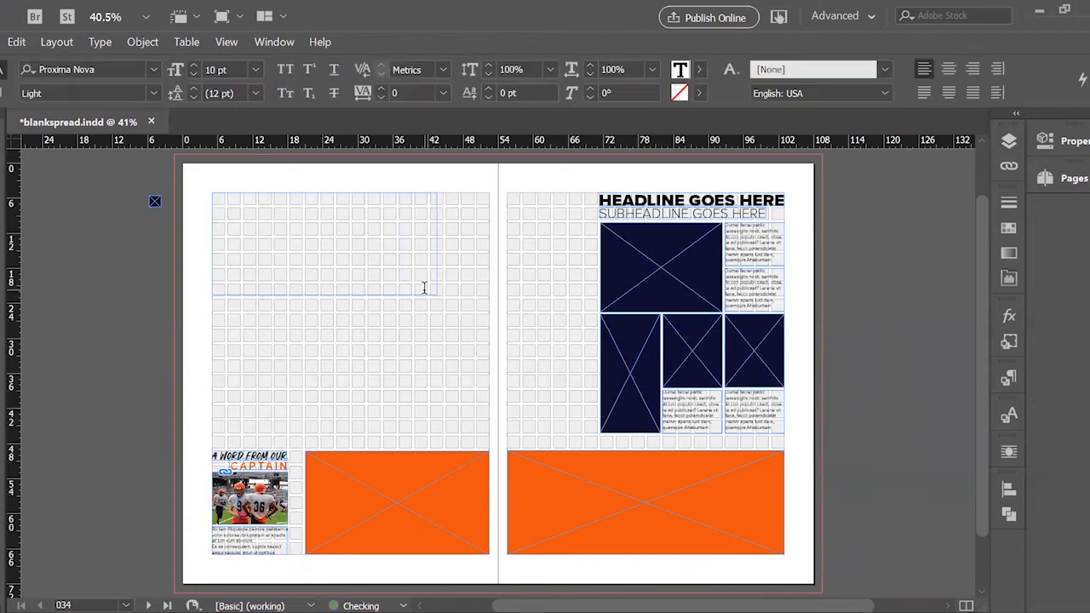
{"action": "type", "text": "HEADL"}
Format the BIG BOLD text at 60 pt in the Black weight of Proxima Nova.
{"action": "key", "text": "ctrl+a"}
{"action": "left_click", "coordinate": [256, 72]}
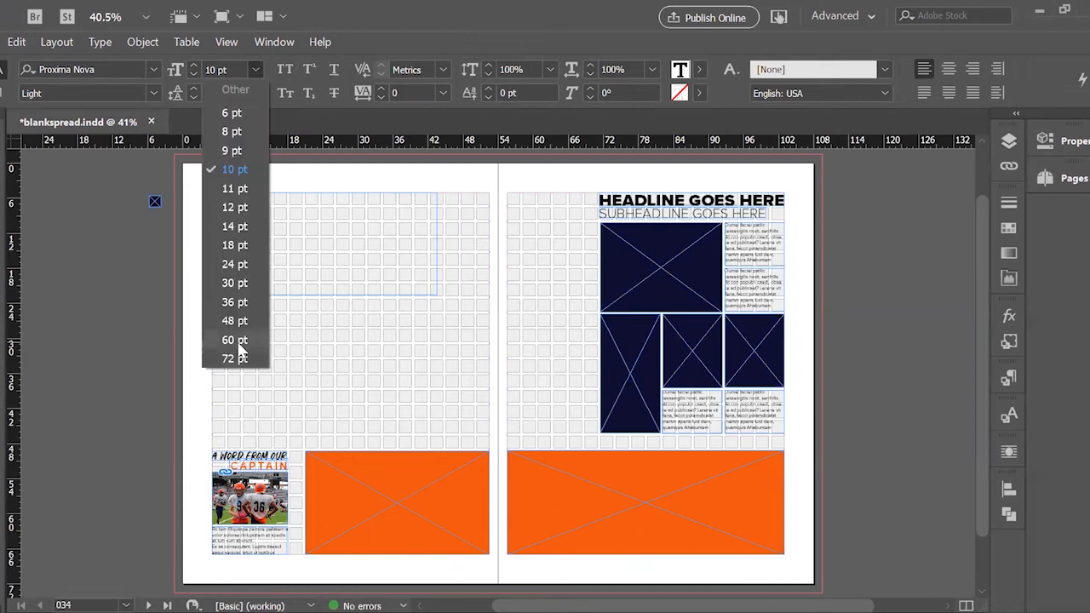
{"action": "left_click", "coordinate": [235, 339]}
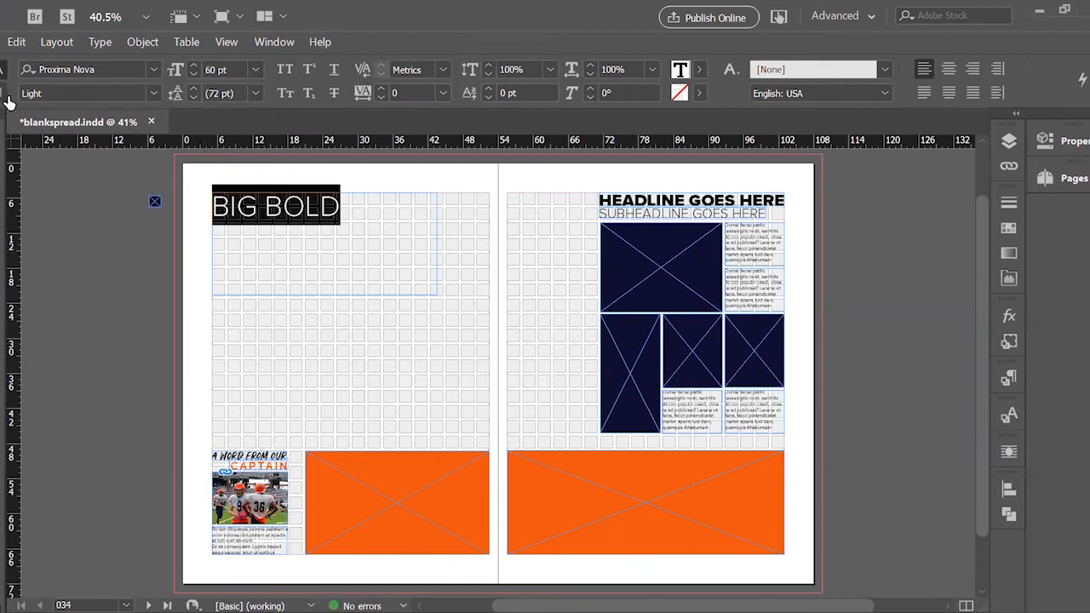
{"action": "left_click", "coordinate": [154, 94]}
{"action": "left_click", "coordinate": [76, 375]}
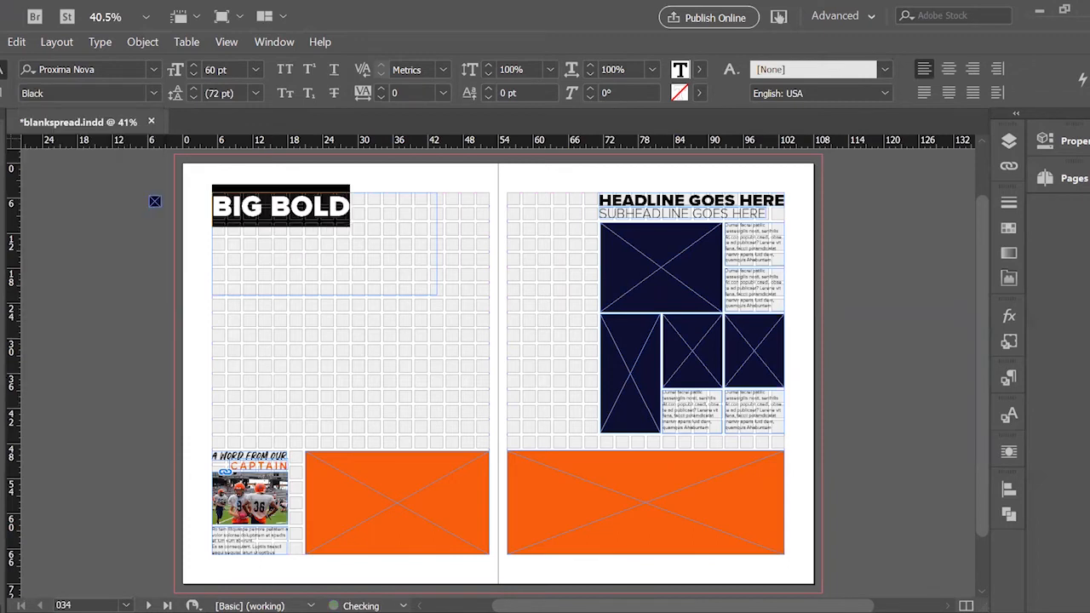
Fit the BIG BOLD frame to its text and scale both to about 37p4 wide and 6p3 high.
{"action": "key", "text": "Escape"}
{"action": "left_click_drag", "start_coordinate": [435, 292], "coordinate": [390, 221]}
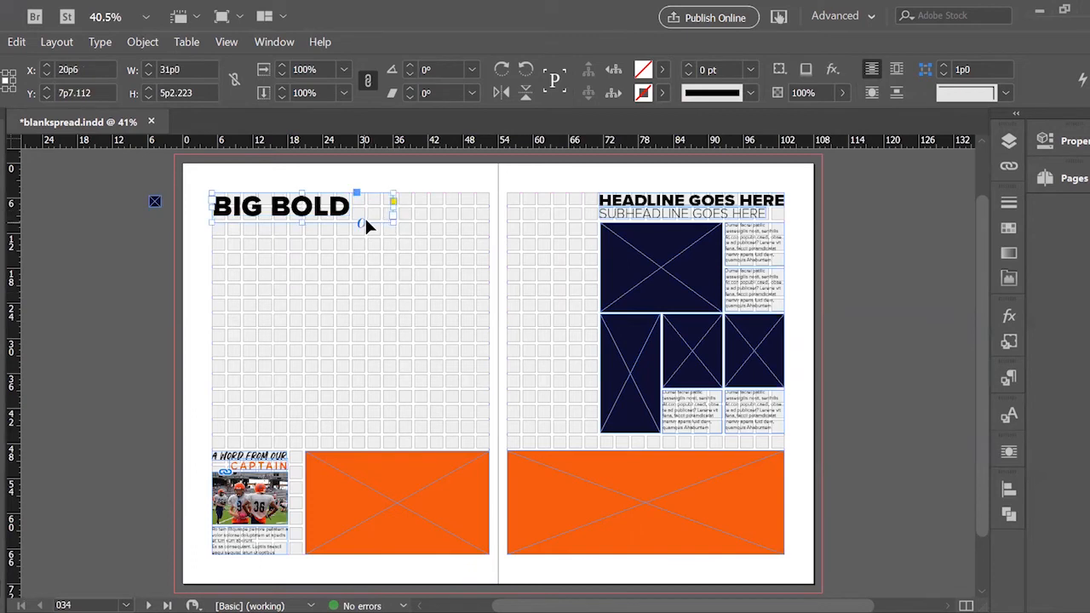
{"action": "key", "text": "ctrl+alt+c"}
{"action": "left_click_drag", "start_coordinate": [347, 218], "coordinate": [400, 232]}
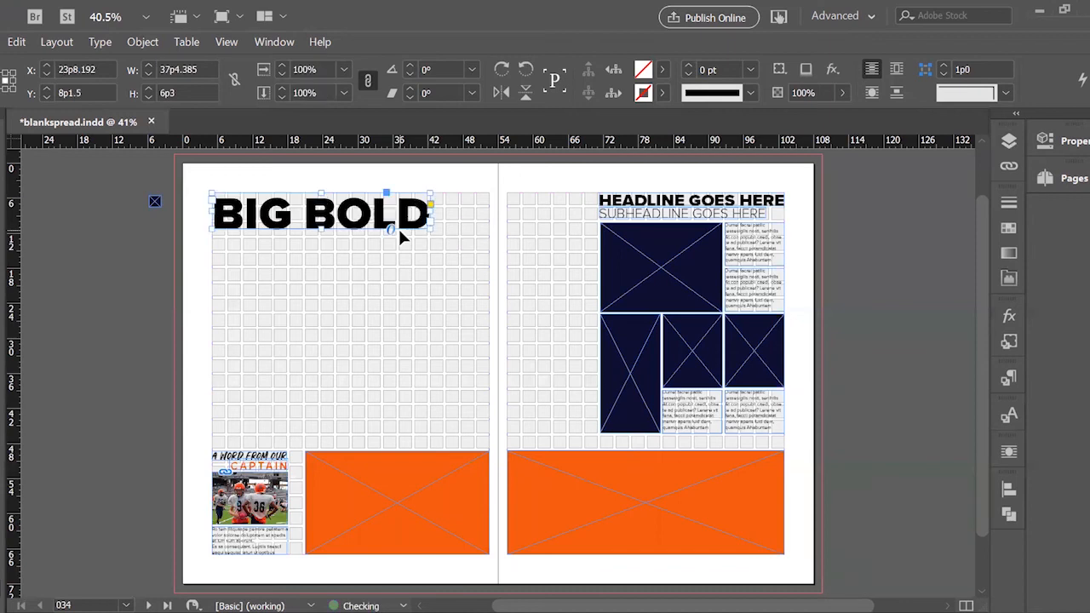
Add a second text frame below BIG BOLD containing HEADLINE and set its font to Silva Regular.
{"action": "key", "text": "t"}
{"action": "mouse_move", "coordinate": [297, 254]}
{"action": "left_mouse_down"}
{"action": "mouse_move", "coordinate": [320, 288]}
{"action": "mouse_move", "coordinate": [445, 285]}
{"action": "left_mouse_up"}
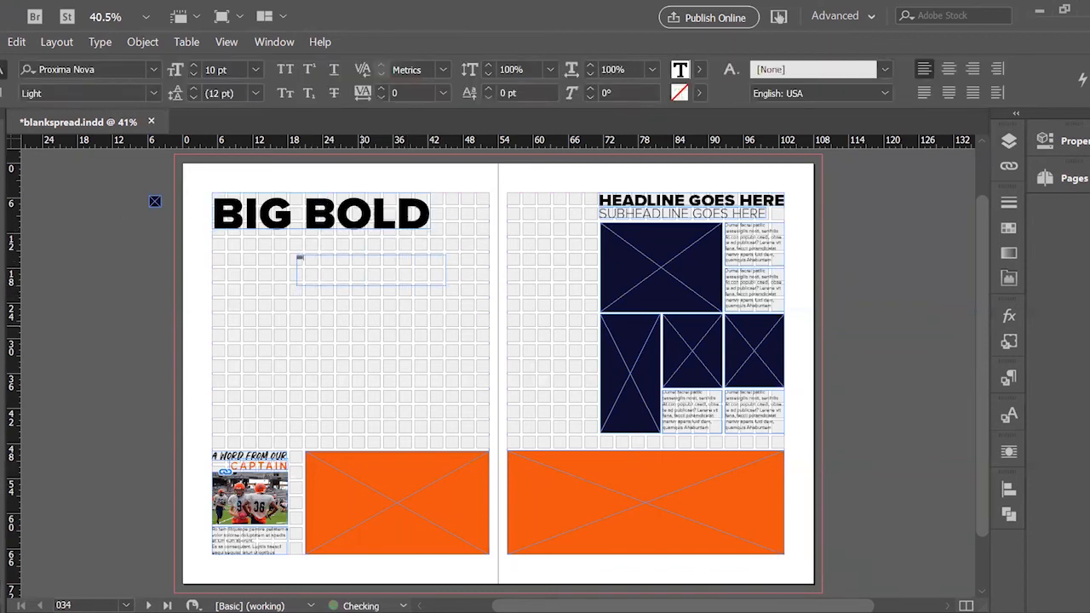
{"action": "type", "text": "HEADLIN"}
{"action": "key", "text": "ctrl+a"}
{"action": "left_click", "coordinate": [153, 70]}
{"action": "left_click", "coordinate": [102, 179]}
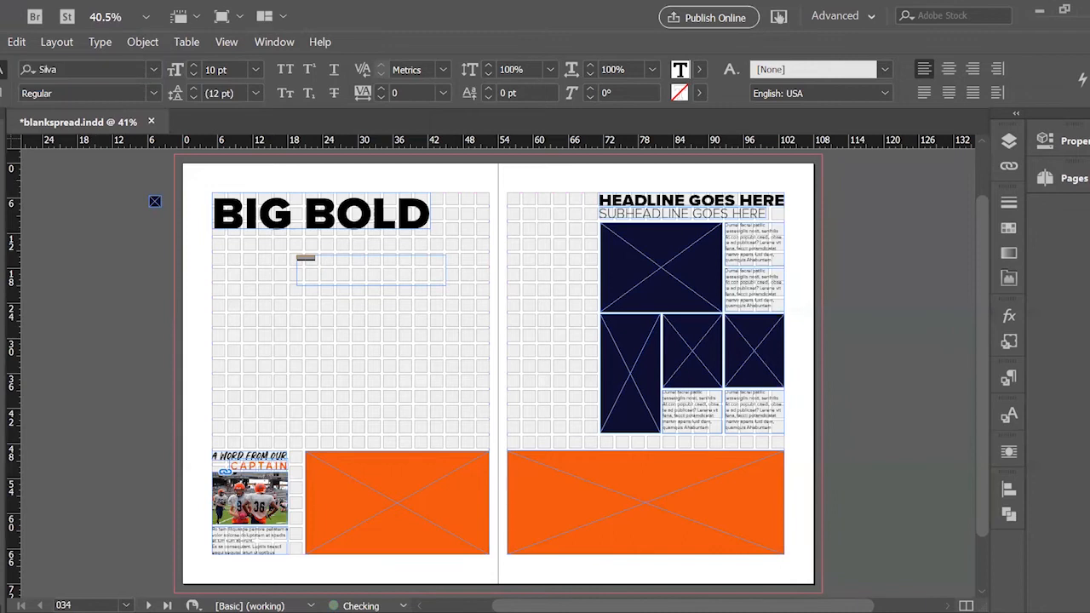
Fit the HEADLINE frame to its text, scale it to about 25p6 wide, and overlap it with the lower right part of BIG BOLD.
{"action": "key", "text": "Escape"}
{"action": "double_click", "coordinate": [445, 281]}
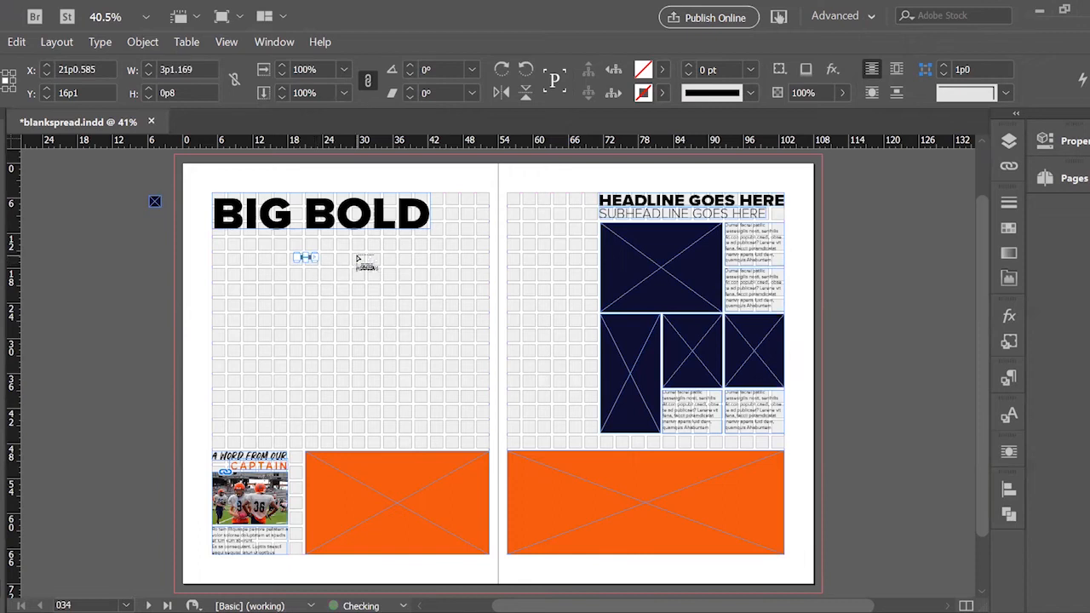
{"action": "key", "text": "ctrl+equal"}
{"action": "key", "text": "ctrl+equal"}
{"action": "key", "text": "ctrl+equal"}
{"action": "key", "text": "ctrl+equal"}
{"action": "key", "text": "ctrl+equal"}
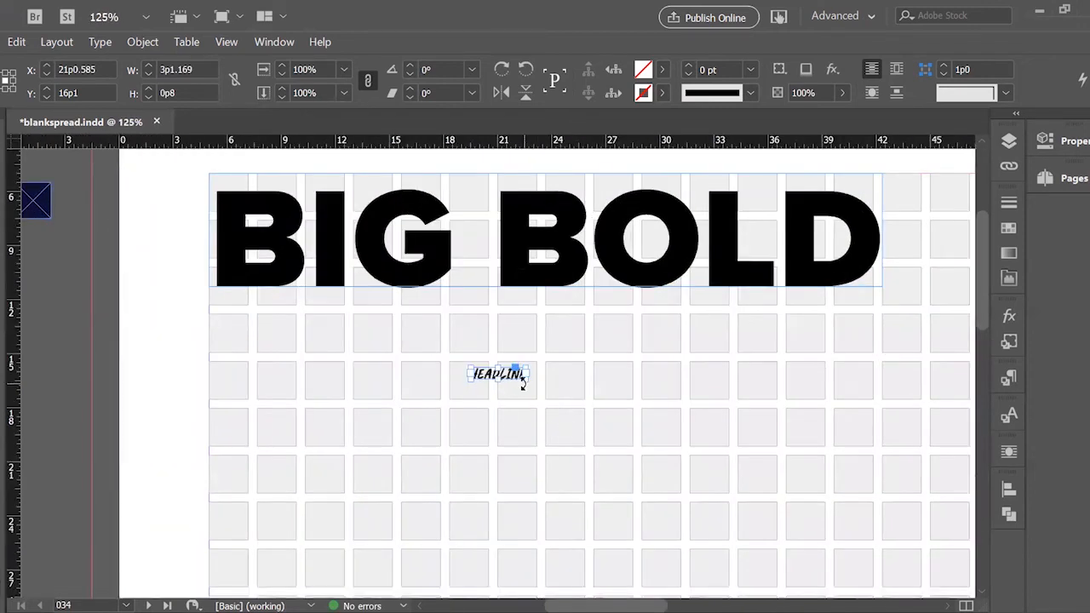
{"action": "left_click_drag", "start_coordinate": [526, 380], "coordinate": [930, 467]}
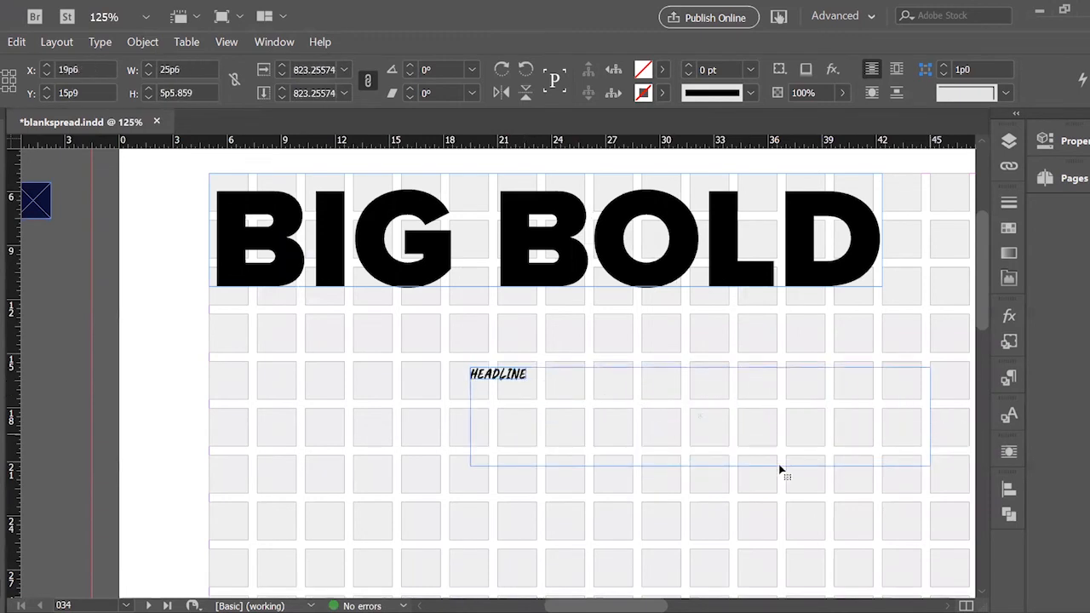
{"action": "left_click_drag", "start_coordinate": [756, 421], "coordinate": [665, 332]}
Color the HEADLINE text bright blue and preview the full spread without guides.
{"action": "double_click", "coordinate": [665, 333]}
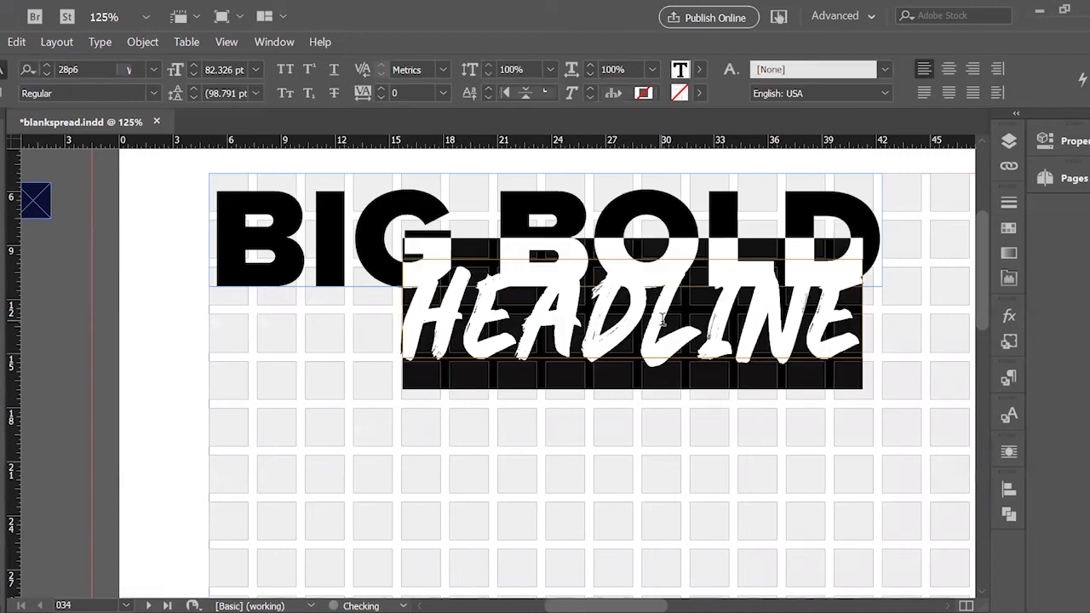
{"action": "left_click", "coordinate": [700, 69]}
{"action": "left_click", "coordinate": [575, 264]}
{"action": "left_click", "coordinate": [244, 367]}
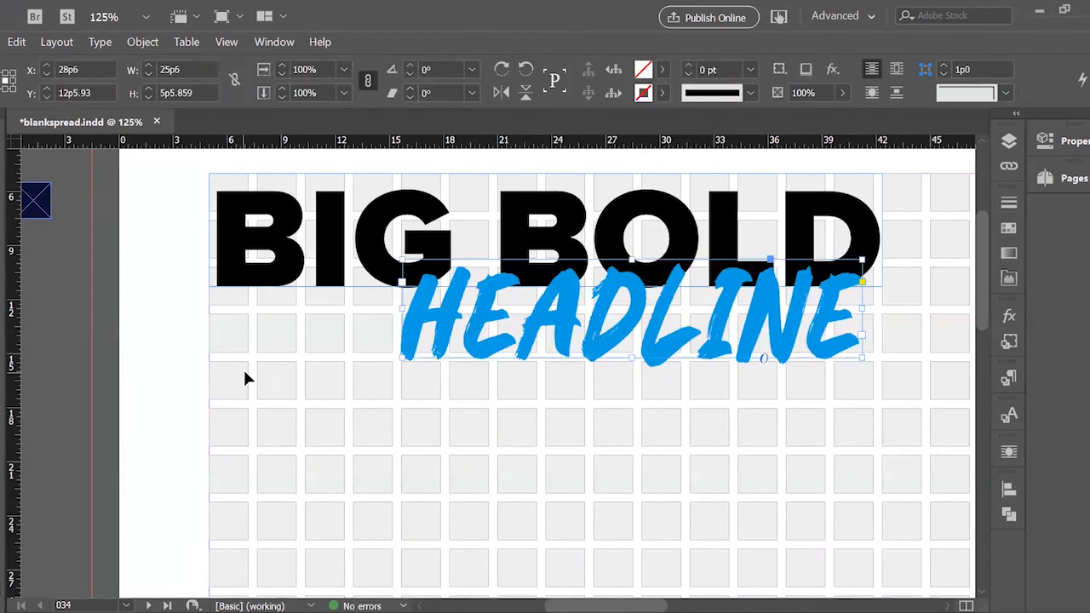
{"action": "key", "text": "ctrl+alt+0"}
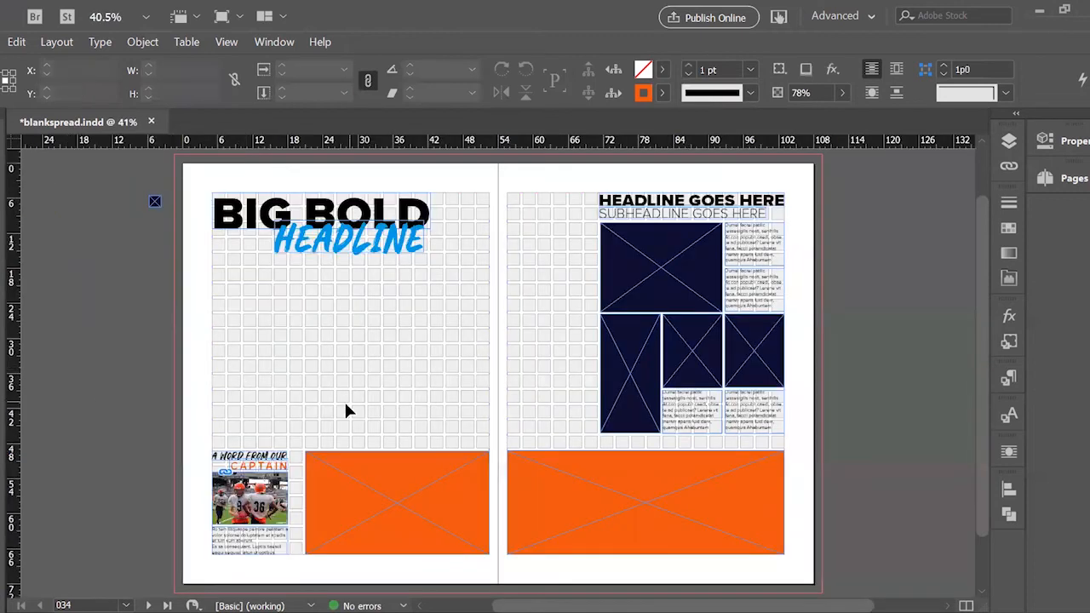
{"action": "key", "text": "w"}
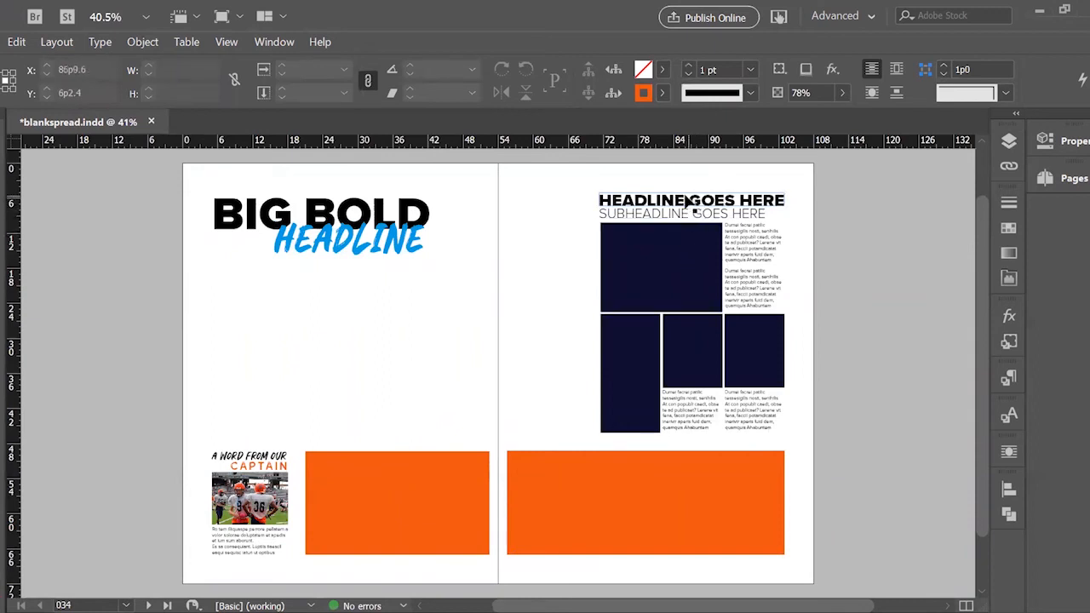
Move the headline and subheadline down to just above the small navy frames, and shift the large navy frame with its captions up to the grid's top.
{"action": "key", "text": "w"}
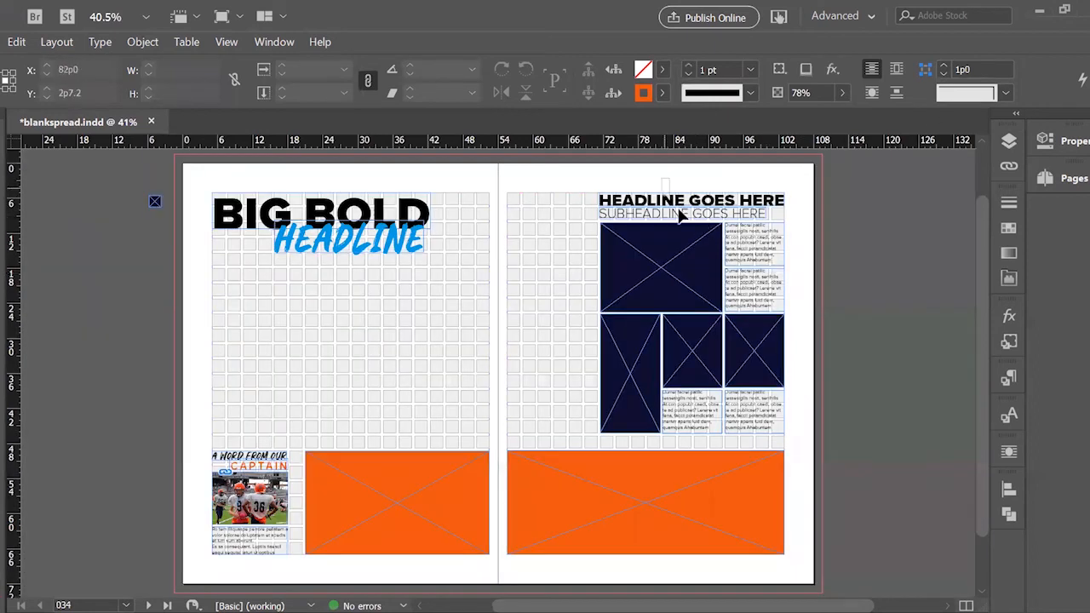
{"action": "left_click_drag", "start_coordinate": [681, 217], "coordinate": [692, 298]}
{"action": "mouse_move", "coordinate": [621, 212]}
{"action": "left_mouse_down"}
{"action": "mouse_move", "coordinate": [754, 261]}
{"action": "mouse_move", "coordinate": [770, 282]}
{"action": "left_mouse_up"}
{"action": "key", "text": "Up"}
{"action": "key", "text": "Up"}
{"action": "key", "text": "Up"}
{"action": "key", "text": "Up"}
{"action": "key", "text": "Up"}
{"action": "key", "text": "Up"}
{"action": "key", "text": "Up"}
{"action": "key", "text": "Up"}
{"action": "key", "text": "Up"}
{"action": "key", "text": "Up"}
{"action": "key", "text": "Up"}
{"action": "key", "text": "Up"}
{"action": "key", "text": "Up"}
{"action": "key", "text": "Up"}
{"action": "key", "text": "Up"}
{"action": "key", "text": "Up"}
{"action": "key", "text": "Up"}
{"action": "key", "text": "Up"}
{"action": "key", "text": "Up"}
{"action": "key", "text": "Up"}
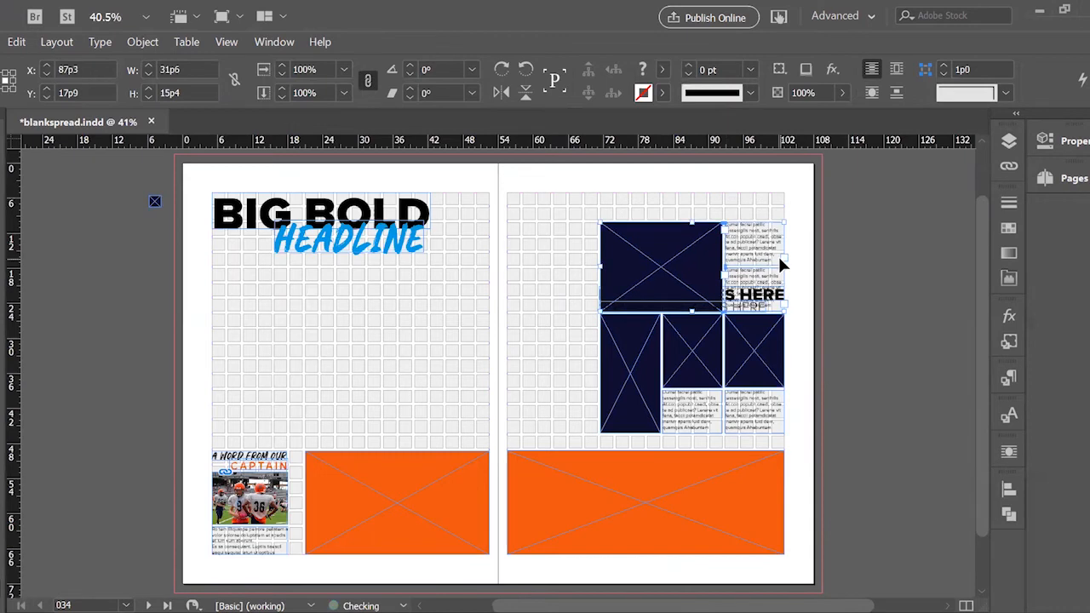
{"action": "key", "text": "Up"}
{"action": "key", "text": "Up"}
{"action": "key", "text": "Up"}
{"action": "key", "text": "Up"}
{"action": "key", "text": "Up"}
{"action": "key", "text": "Up"}
{"action": "key", "text": "Up"}
{"action": "key", "text": "Up"}
{"action": "key", "text": "Up"}
{"action": "key", "text": "Up"}
{"action": "key", "text": "Up"}
{"action": "key", "text": "Up"}
{"action": "key", "text": "Up"}
{"action": "key", "text": "Up"}
{"action": "key", "text": "Up"}
{"action": "key", "text": "Up"}
{"action": "key", "text": "Up"}
{"action": "key", "text": "Up"}
{"action": "key", "text": "Up"}
{"action": "key", "text": "Up"}
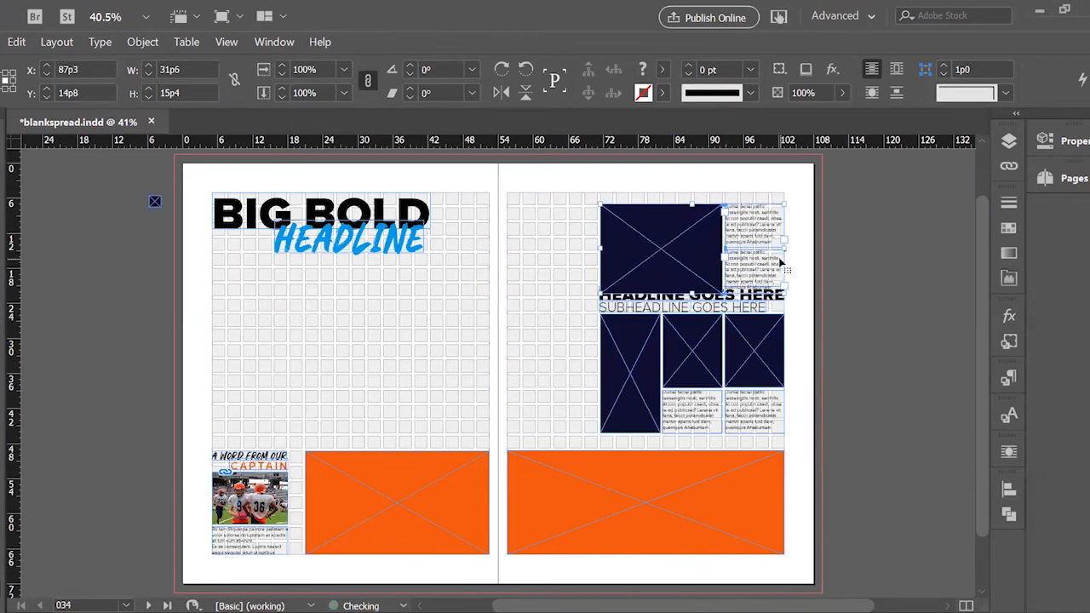
{"action": "key", "text": "Up"}
{"action": "key", "text": "Up"}
{"action": "key", "text": "Up"}
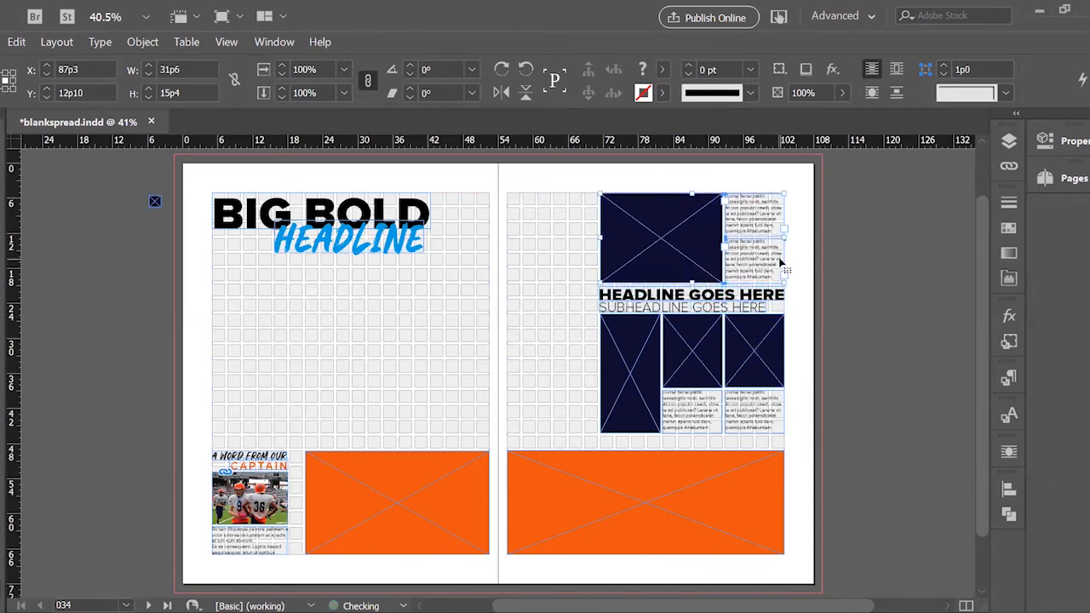
{"action": "left_click", "coordinate": [867, 347]}
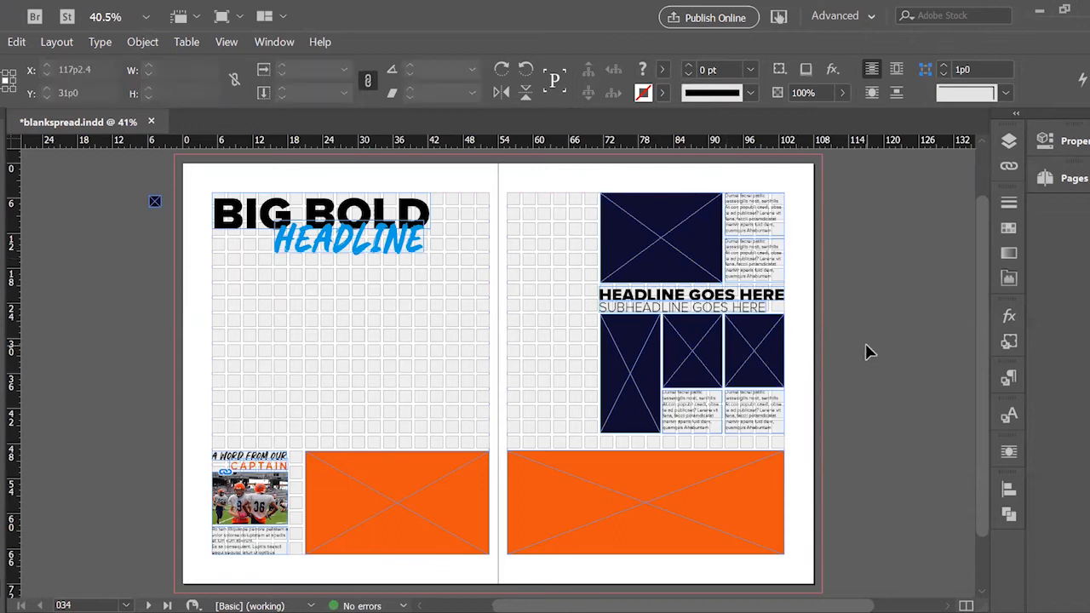
{"action": "key", "text": "w"}
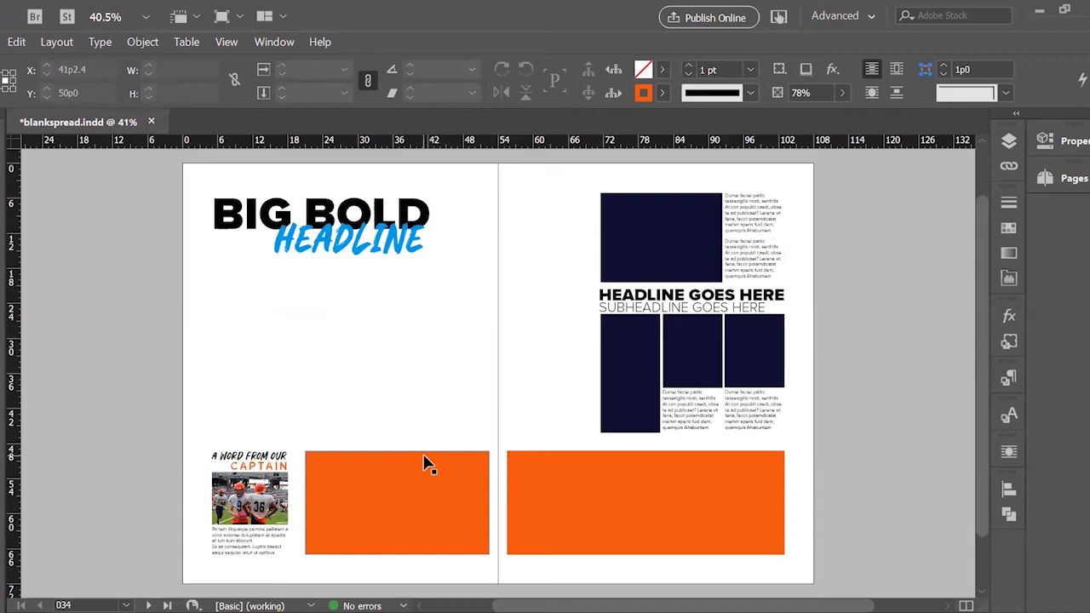
{"action": "key", "text": "w"}
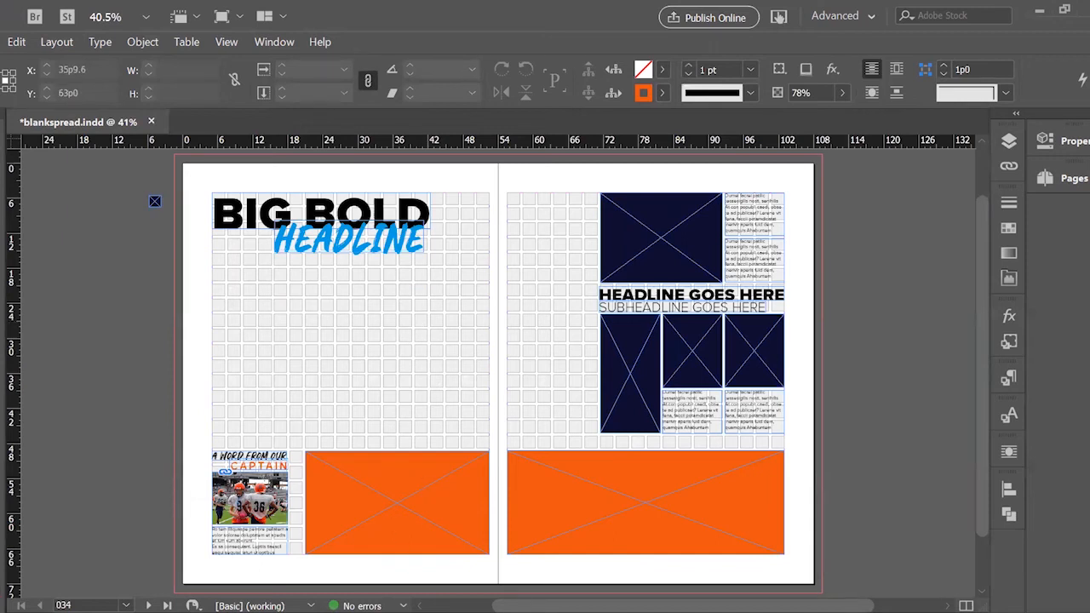
{"action": "key", "text": "ctrl+d"}
{"action": "key", "text": "w"}
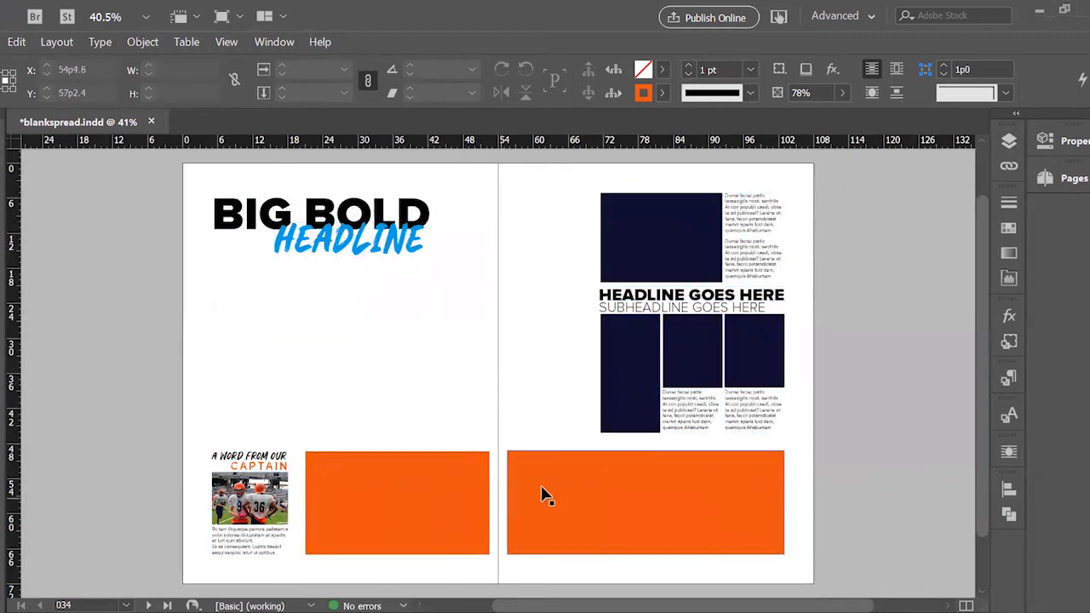
{"action": "key", "text": "w"}
{"action": "key", "text": "w"}
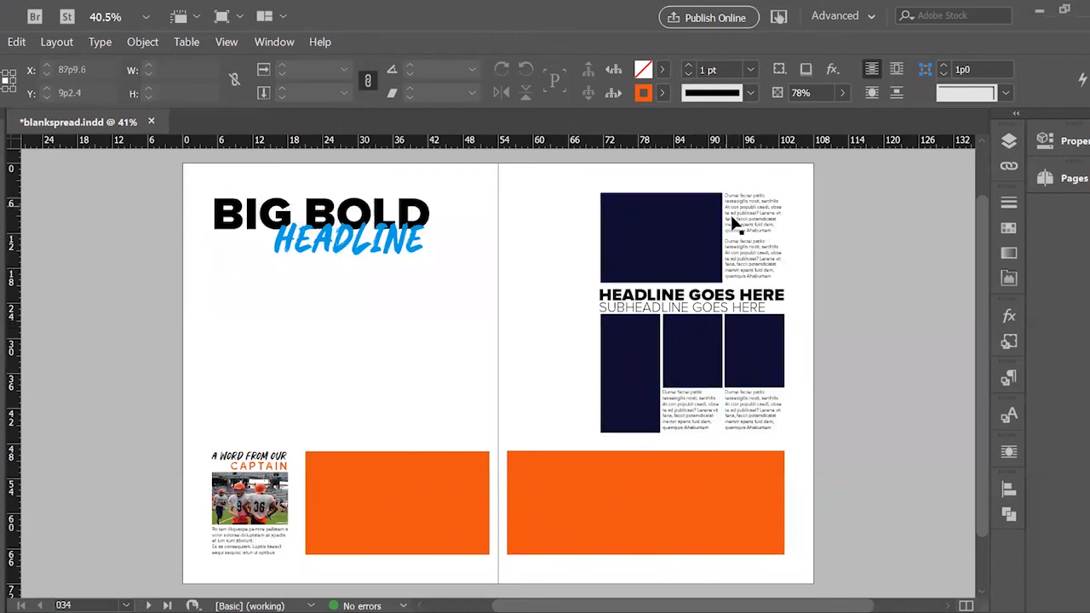
{"action": "key", "text": "w"}
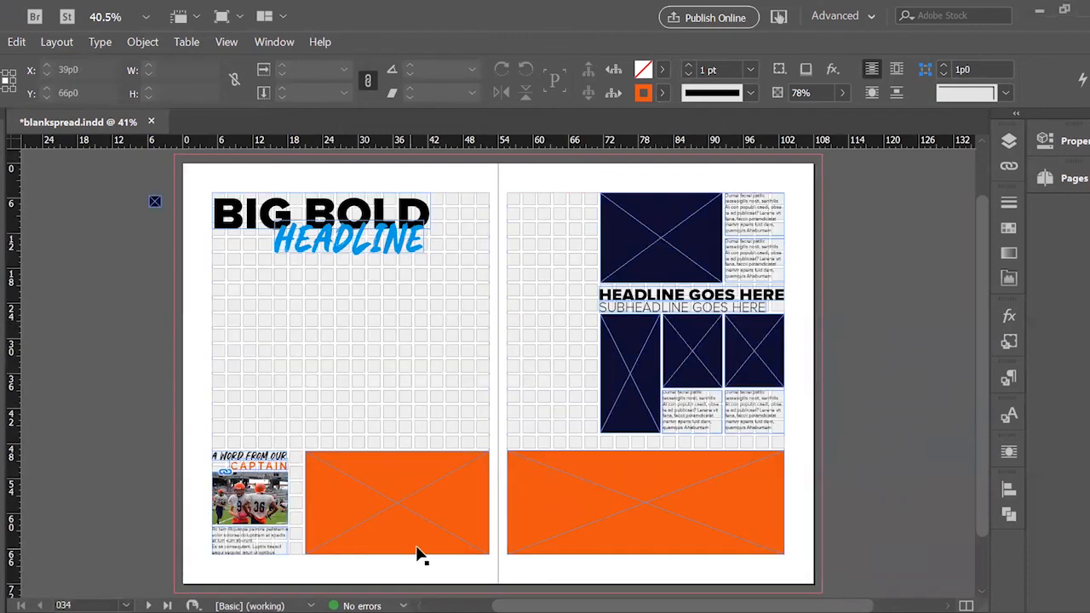
Delete the orange placeholder beside the captain feature on the left page.
{"action": "left_click", "coordinate": [425, 520]}
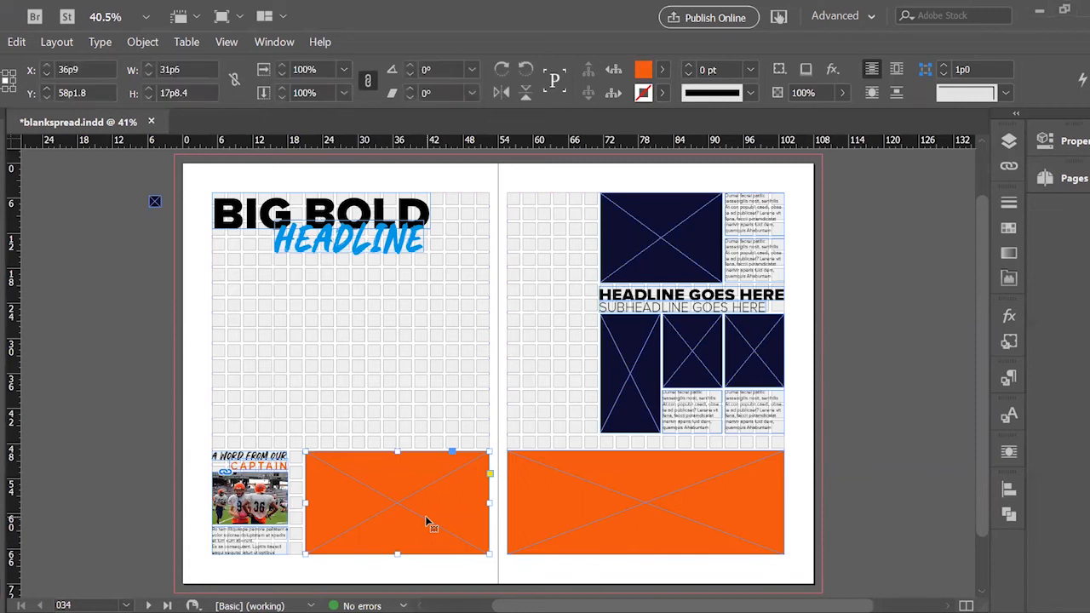
{"action": "key", "text": "ctrl+minus"}
{"action": "key", "text": "ctrl+minus"}
{"action": "key", "text": "ctrl+equal"}
{"action": "key", "text": "ctrl+equal"}
{"action": "key", "text": "ctrl+equal"}
{"action": "key", "text": "ctrl+equal"}
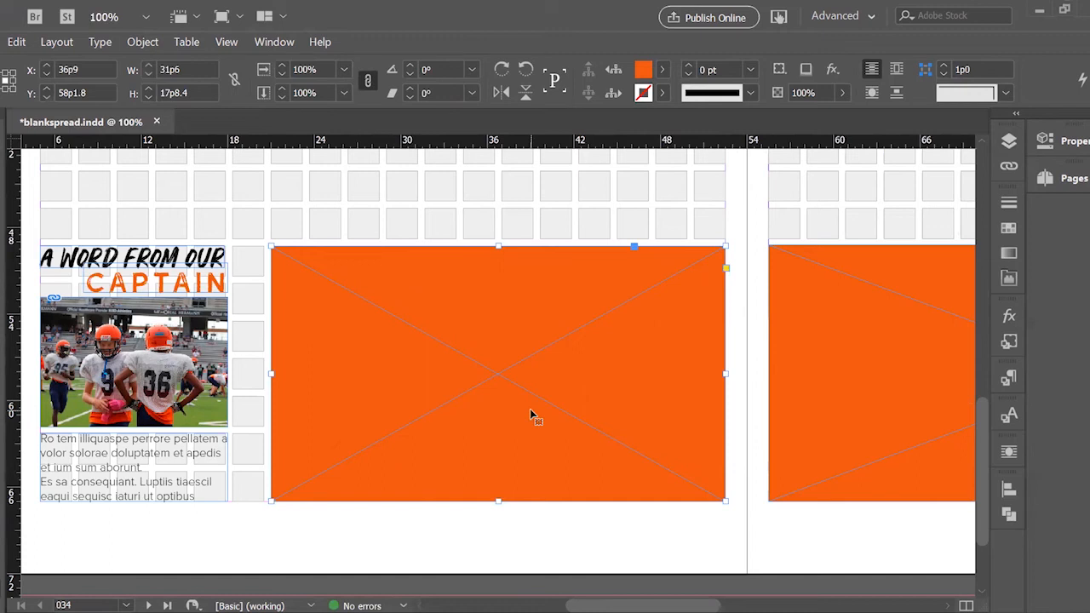
{"action": "key", "text": "p"}
{"action": "key", "text": "v"}
{"action": "key", "text": "Delete"}
{"action": "left_click", "coordinate": [2, 357]}
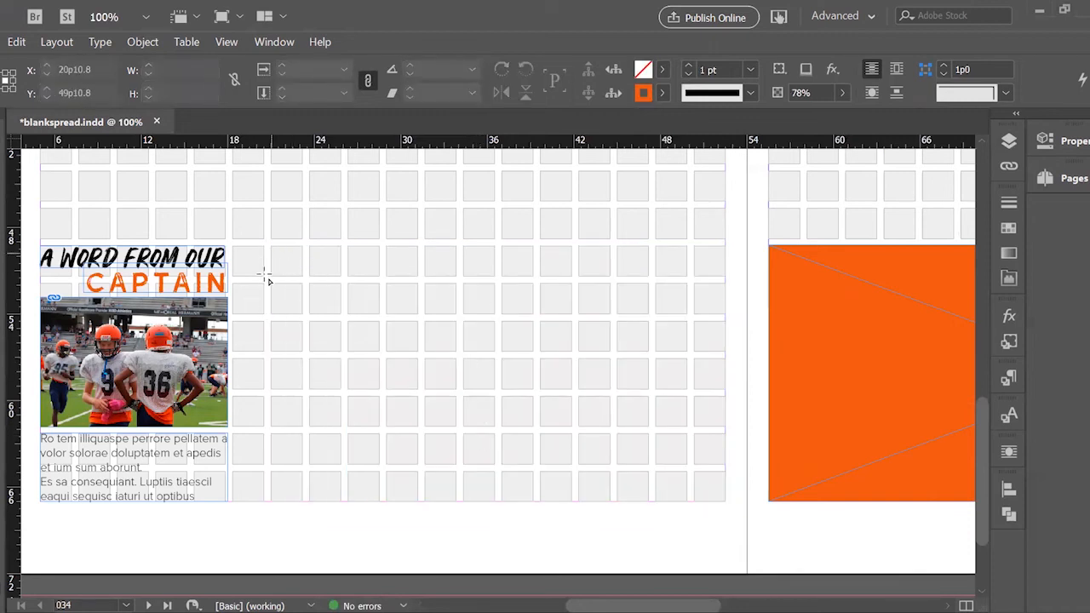
Draw a row of four equal frames about 31p9 wide overall beside the captain feature and fill them with BRIDGELAND ORANGE.
{"action": "left_click_drag", "start_coordinate": [274, 294], "coordinate": [645, 299]}
{"action": "left_click_drag", "start_coordinate": [312, 246], "coordinate": [637, 338]}
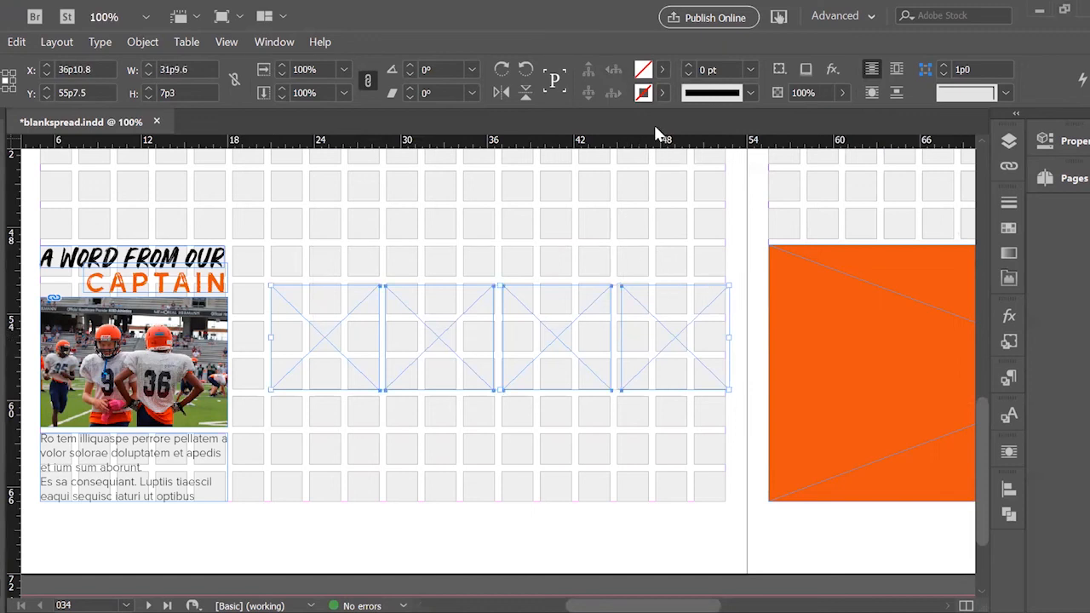
{"action": "left_click", "coordinate": [663, 70]}
{"action": "left_click", "coordinate": [516, 206]}
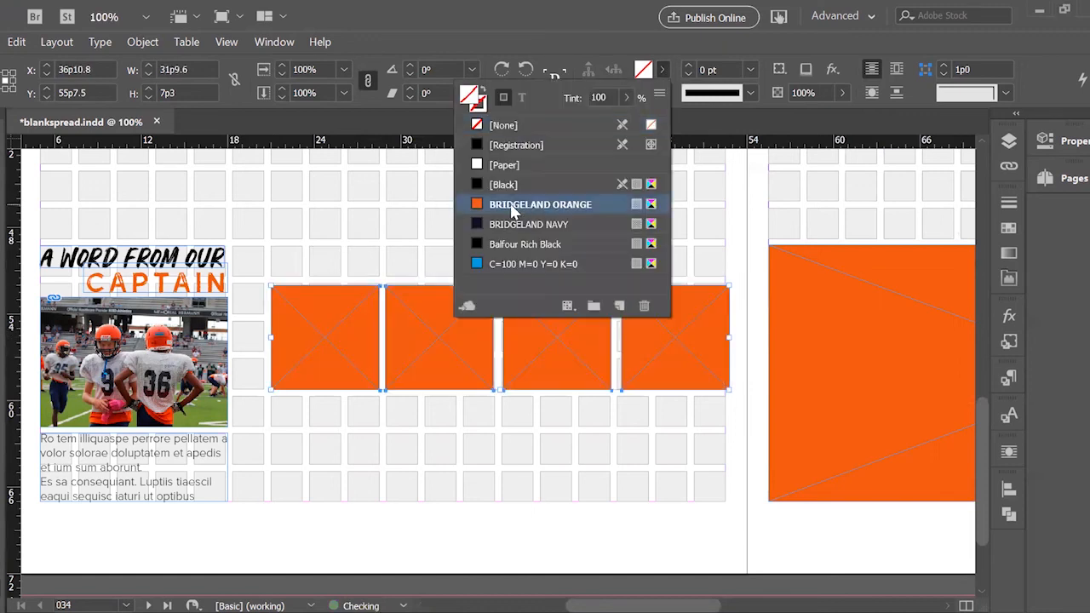
Distribute the four orange frames horizontally with 0p3 spacing between them.
{"action": "left_click", "coordinate": [1010, 487]}
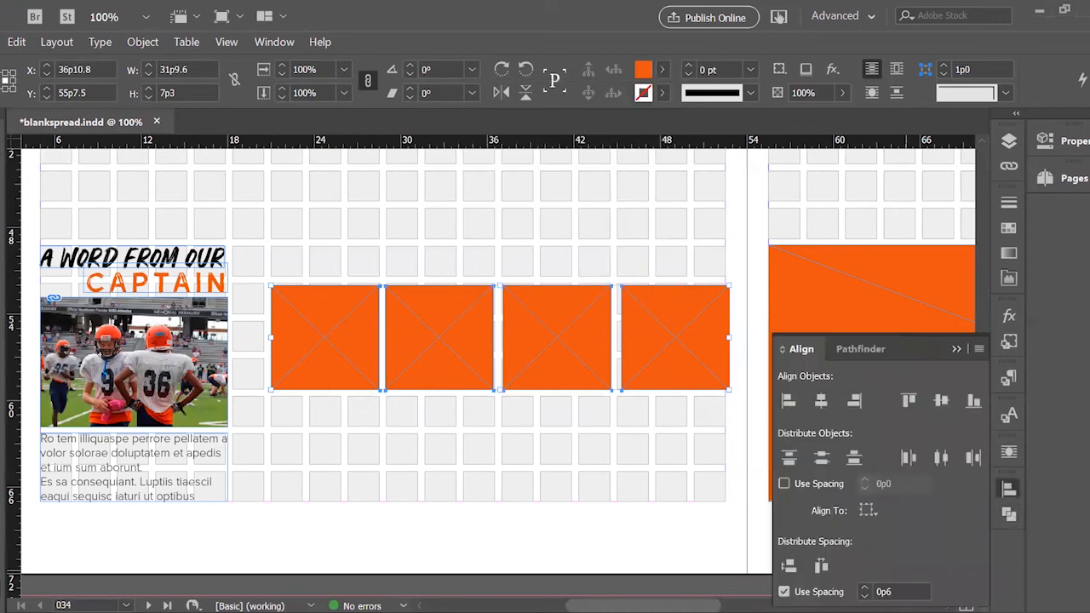
{"action": "left_click", "coordinate": [864, 596]}
{"action": "left_click", "coordinate": [864, 596]}
{"action": "left_click", "coordinate": [864, 596]}
{"action": "left_click", "coordinate": [822, 567]}
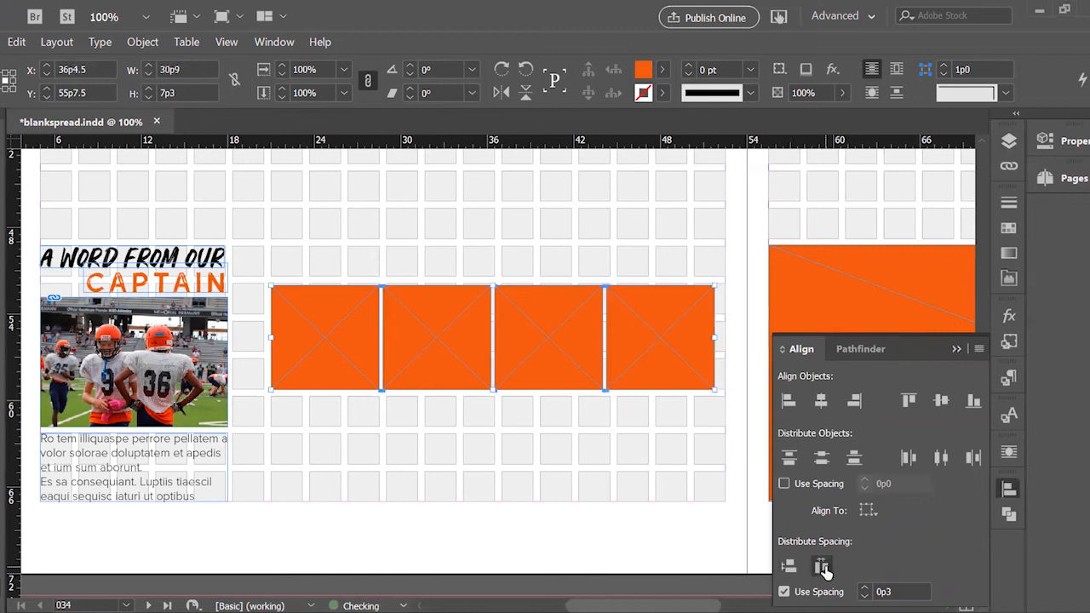
{"action": "left_click", "coordinate": [957, 349]}
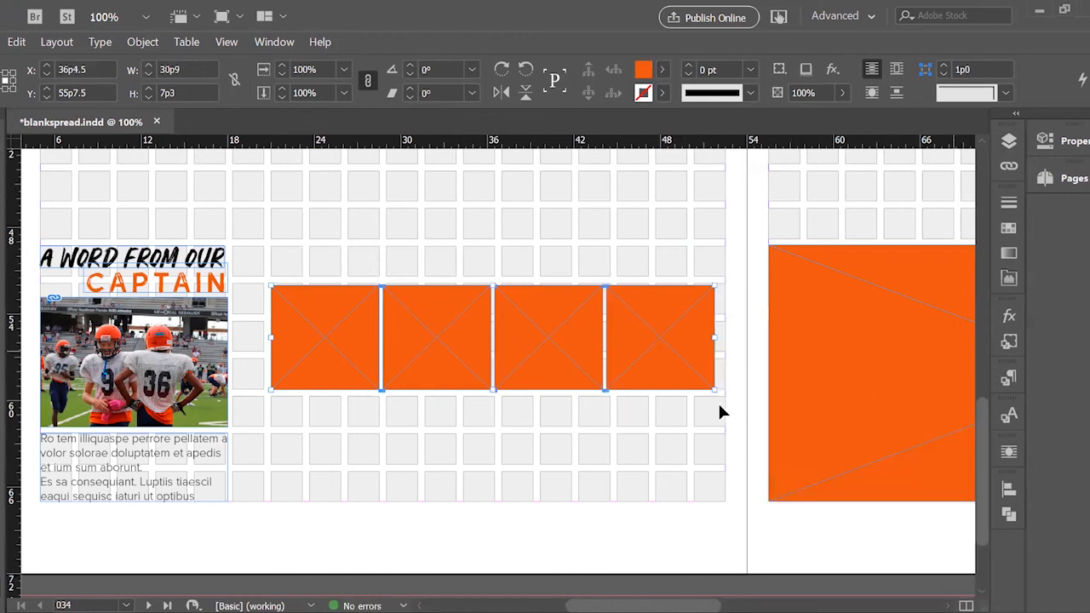
Preview the left page and the full spread without guides to examine the row of orange frames within the layout.
{"action": "left_click", "coordinate": [696, 255]}
{"action": "key", "text": "w"}
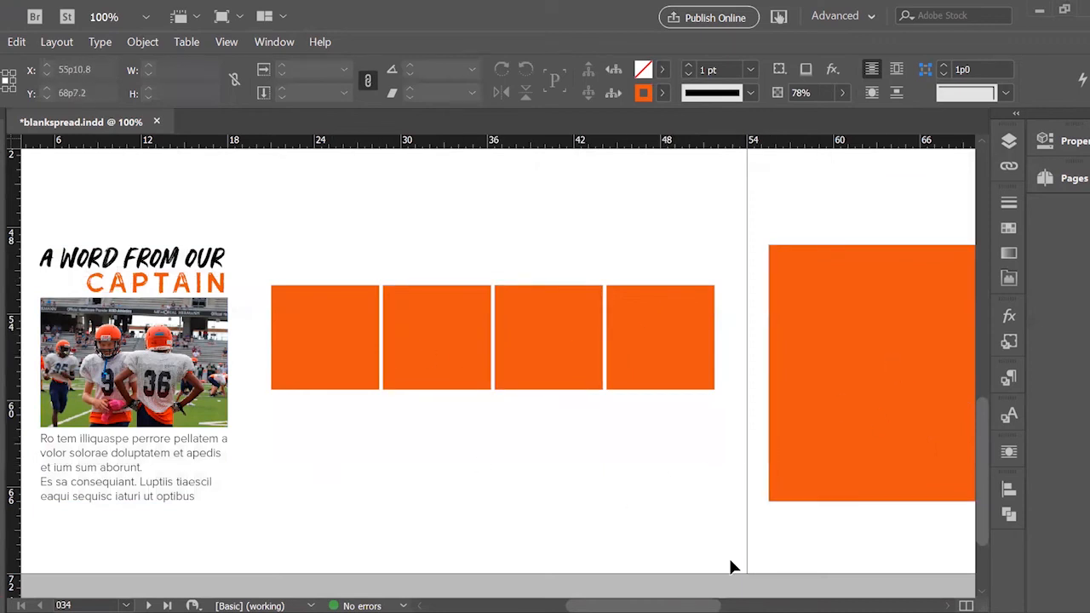
{"action": "scroll", "coordinate": [729, 528], "scroll_direction": "up", "scroll_amount": 4}
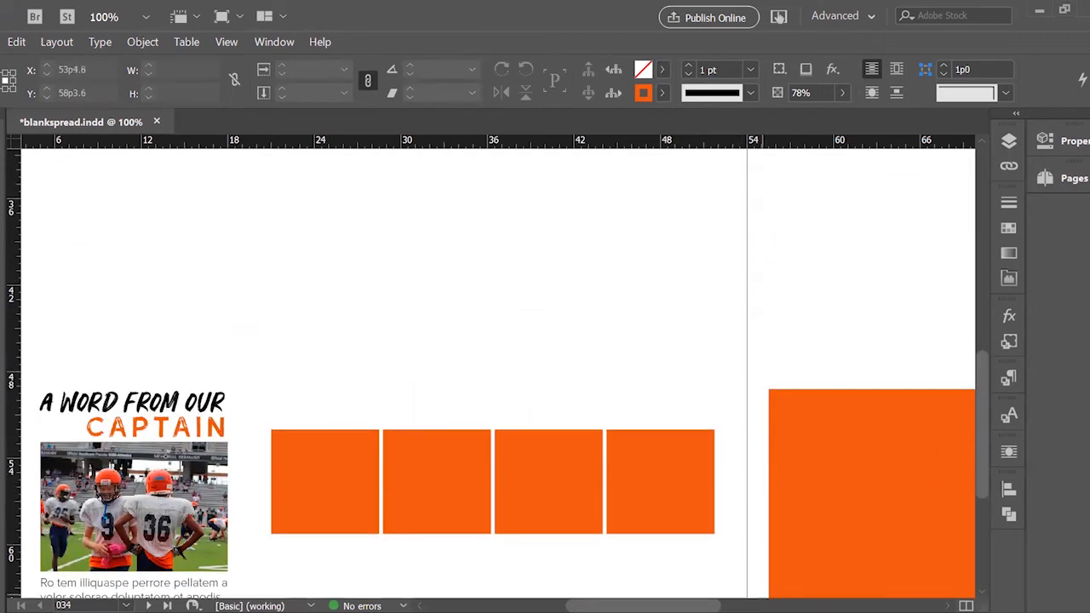
{"action": "scroll", "coordinate": [744, 506], "scroll_direction": "up", "scroll_amount": 3}
{"action": "scroll", "coordinate": [748, 506], "scroll_direction": "down", "scroll_amount": 1}
{"action": "scroll", "coordinate": [747, 506], "scroll_direction": "up", "scroll_amount": 7}
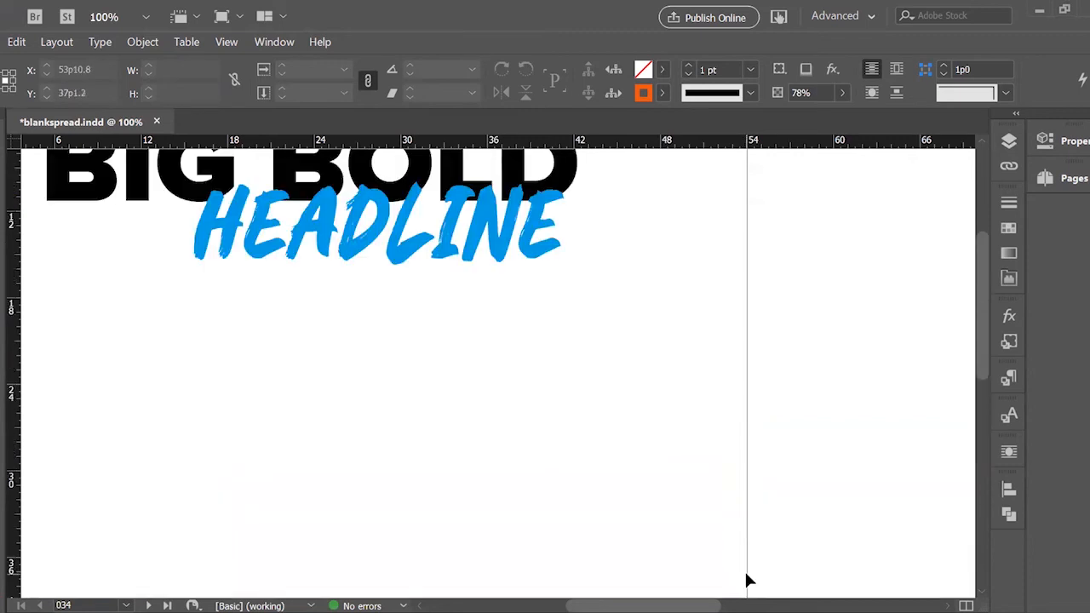
{"action": "key", "text": "ctrl+alt+0"}
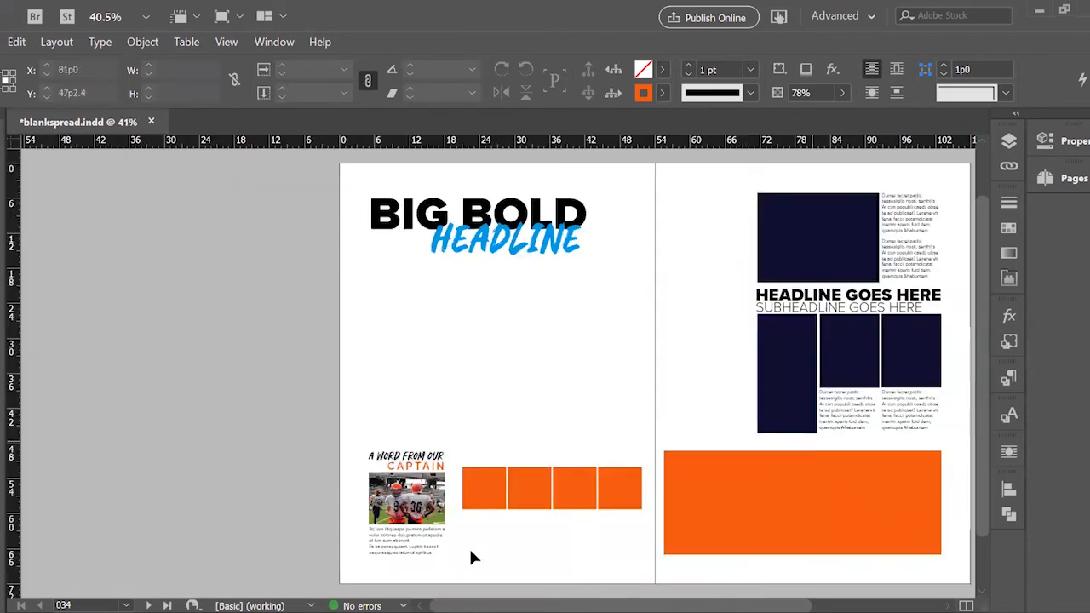
Try the four orange frames over the small navy frames on the right page to compare their gaps, and undo the move.
{"action": "left_click_drag", "start_coordinate": [456, 471], "coordinate": [645, 499]}
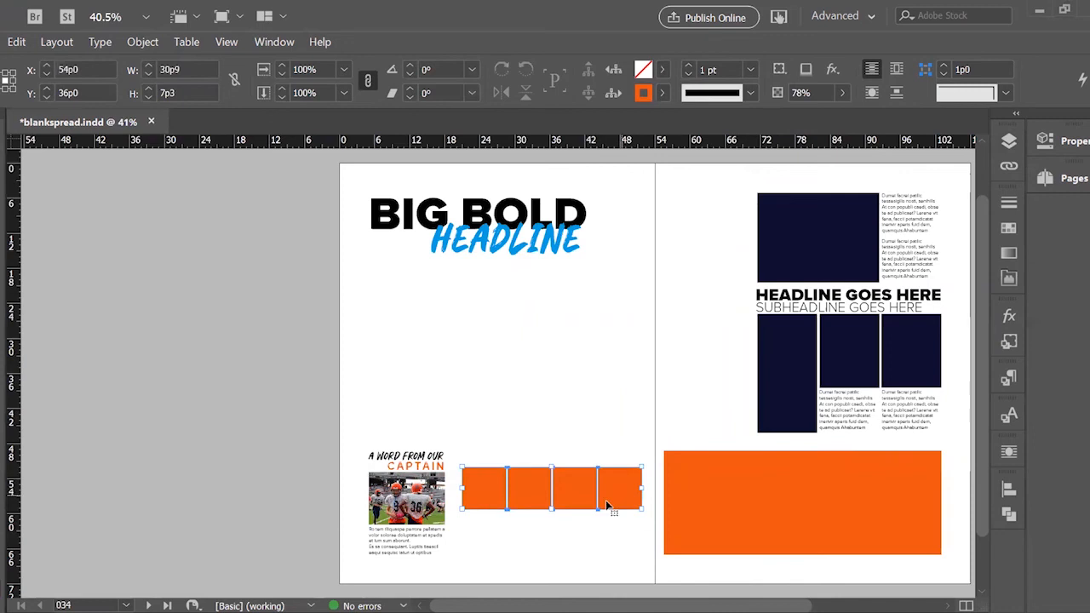
{"action": "left_click_drag", "start_coordinate": [1056, 294], "coordinate": [838, 391]}
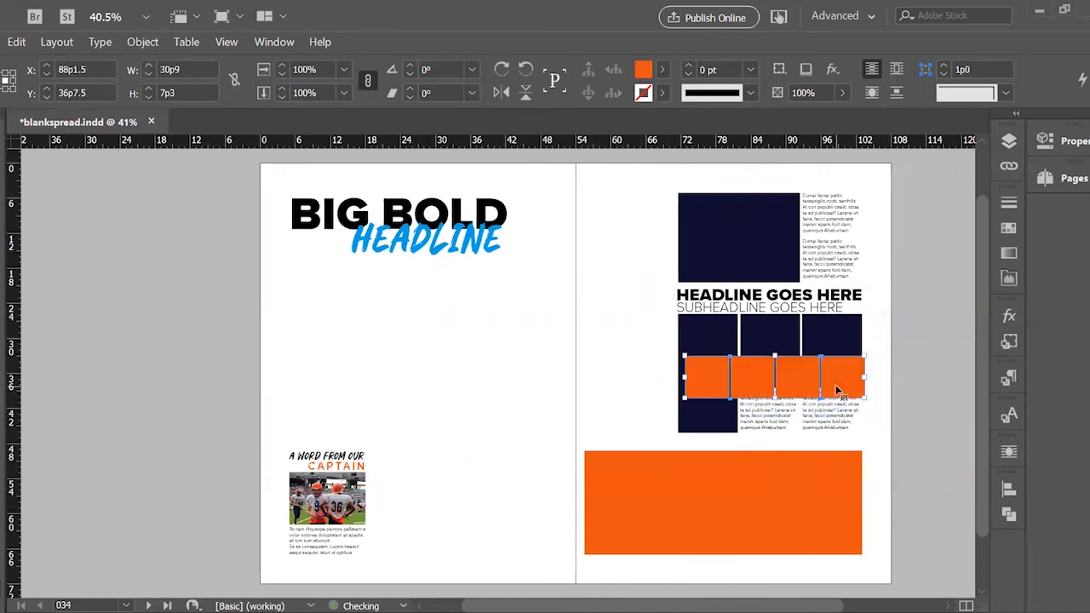
{"action": "key", "text": "ctrl+equal"}
{"action": "key", "text": "ctrl+equal"}
{"action": "key", "text": "ctrl+equal"}
{"action": "key", "text": "ctrl+equal"}
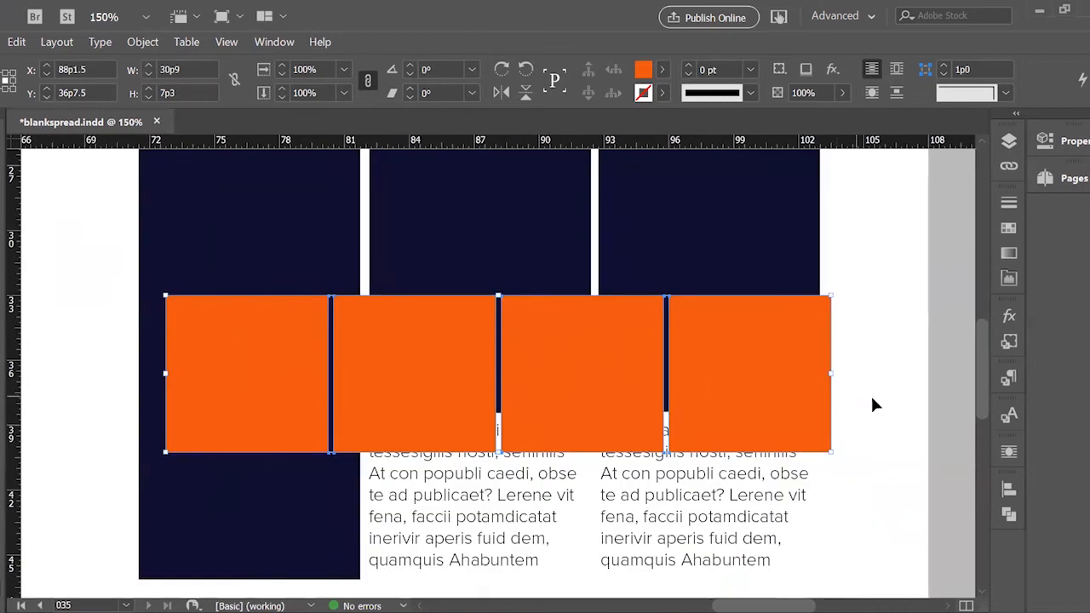
{"action": "left_click", "coordinate": [872, 399]}
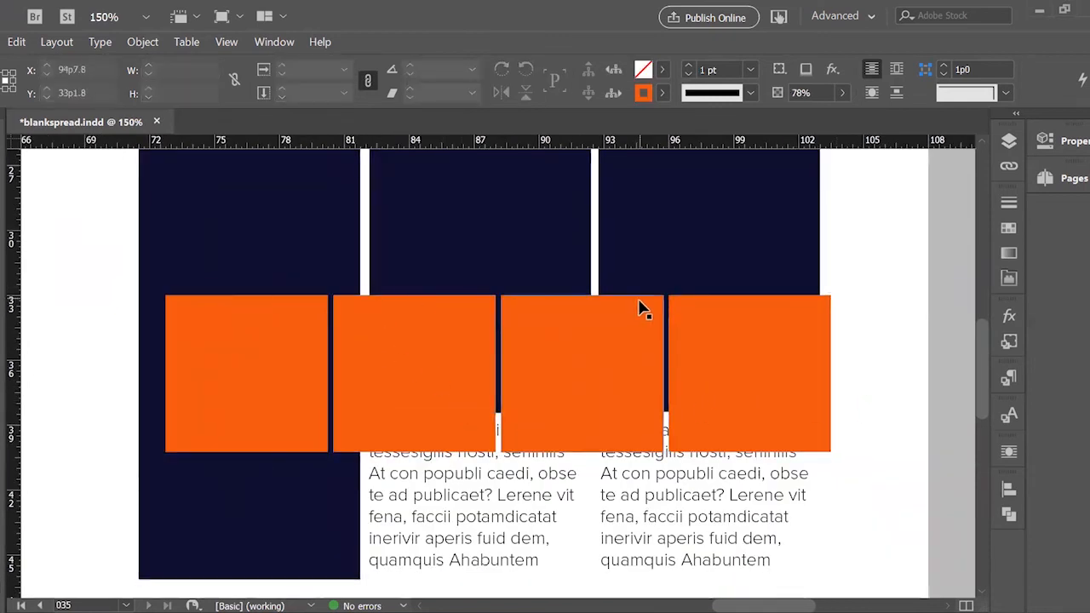
{"action": "key", "text": "ctrl+alt+0"}
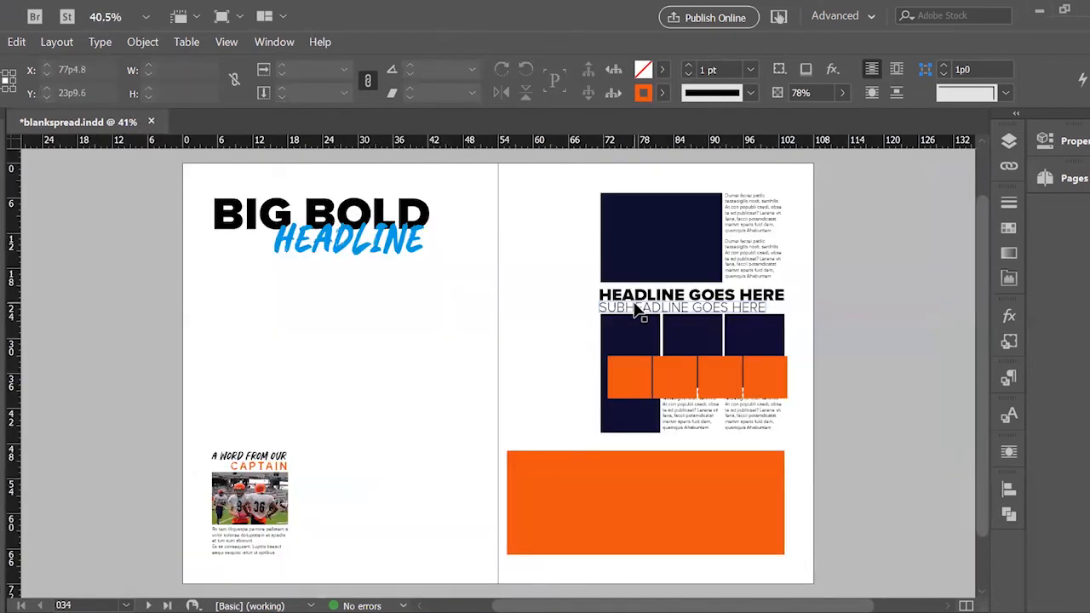
{"action": "key", "text": "ctrl+z"}
{"action": "left_click", "coordinate": [403, 533]}
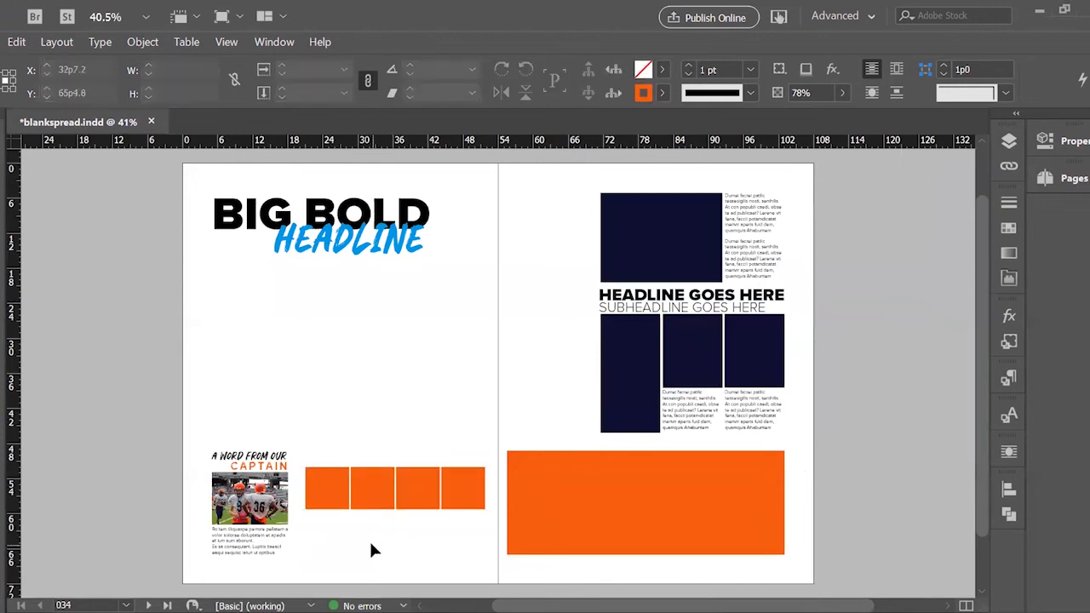
Try a text frame about 7p6 wide and 7p0 high under the second orange frame with the grid displayed, and delete it.
{"action": "key", "text": "w"}
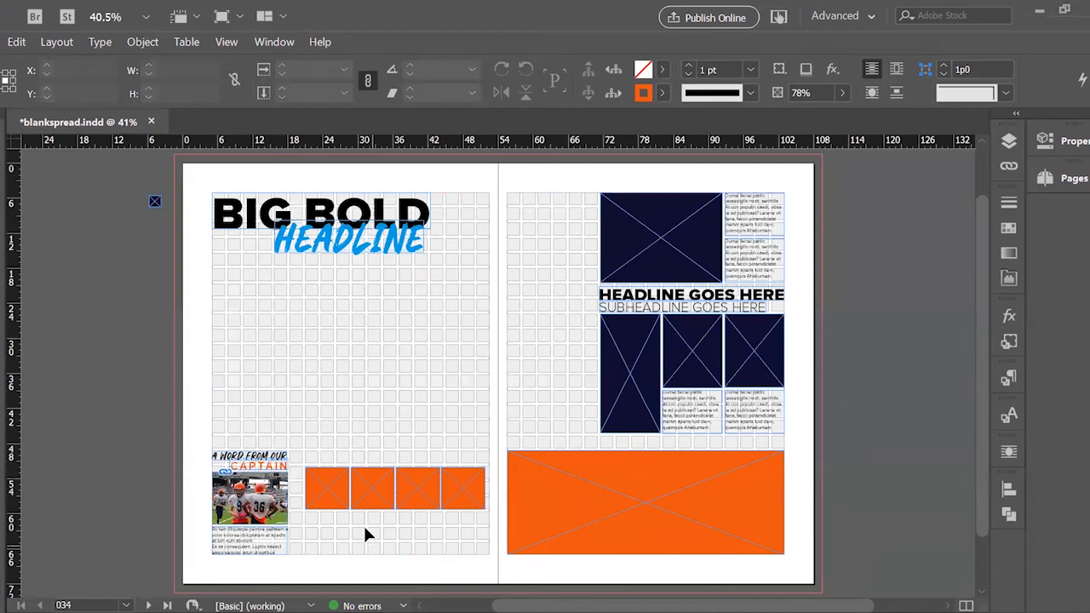
{"action": "key", "text": "ctrl+="}
{"action": "key", "text": "ctrl+="}
{"action": "scroll", "coordinate": [366, 545], "scroll_direction": "down", "scroll_amount": 6}
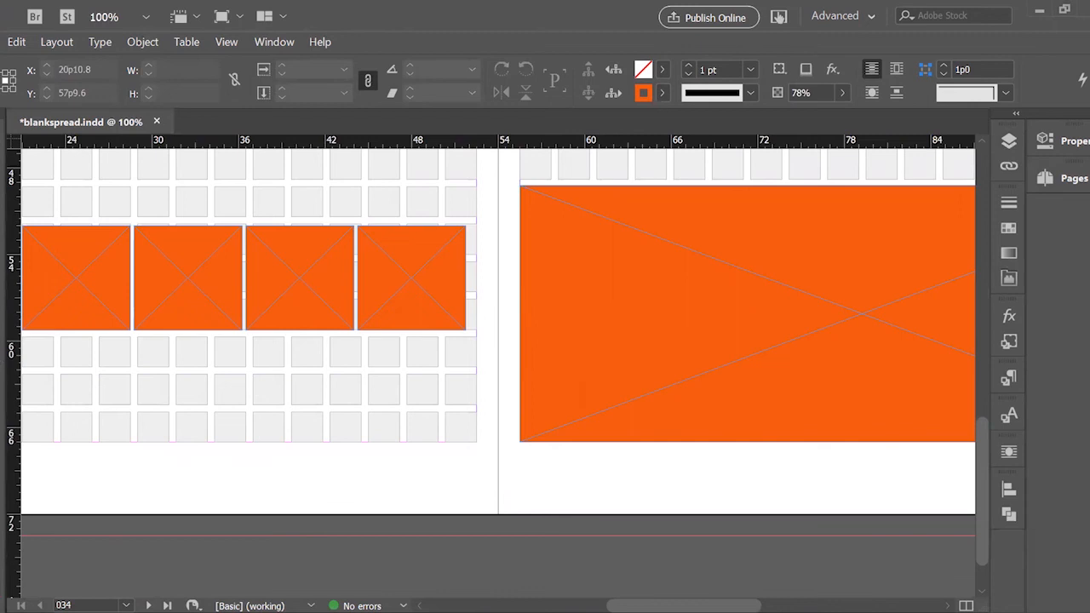
{"action": "key", "text": "t"}
{"action": "left_click_drag", "start_coordinate": [145, 352], "coordinate": [238, 441]}
{"action": "key", "text": "Escape"}
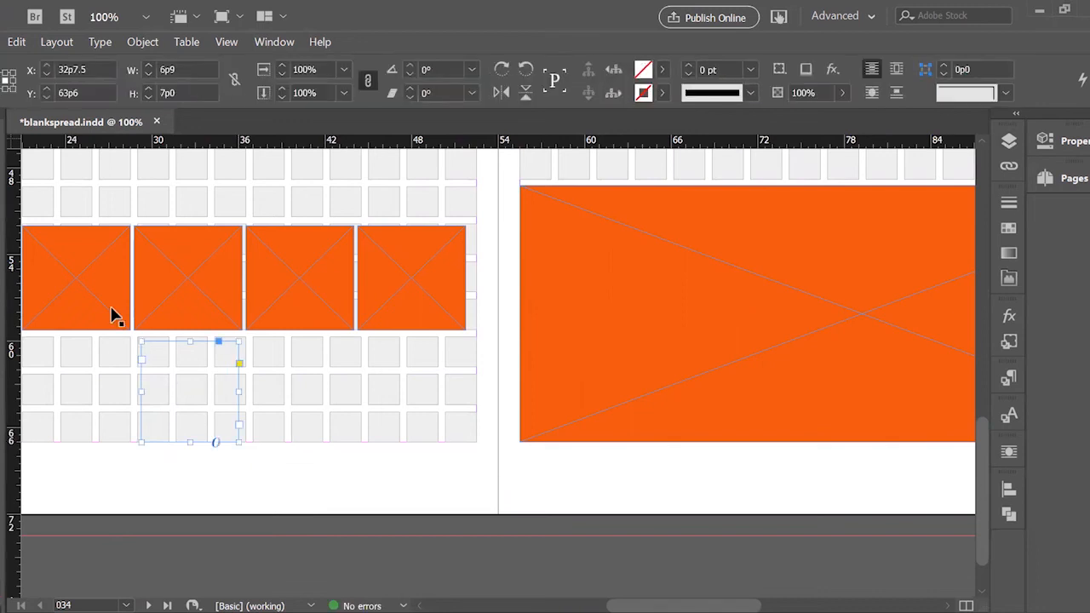
{"action": "left_click_drag", "start_coordinate": [142, 392], "coordinate": [138, 391]}
{"action": "left_click_drag", "start_coordinate": [236, 392], "coordinate": [196, 390]}
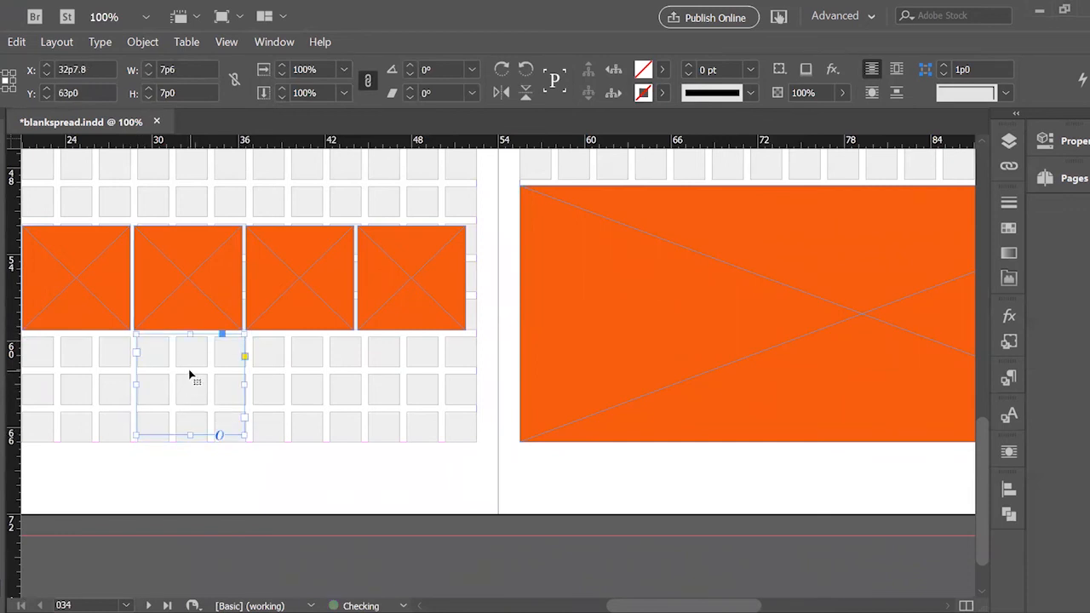
{"action": "key", "text": "Delete"}
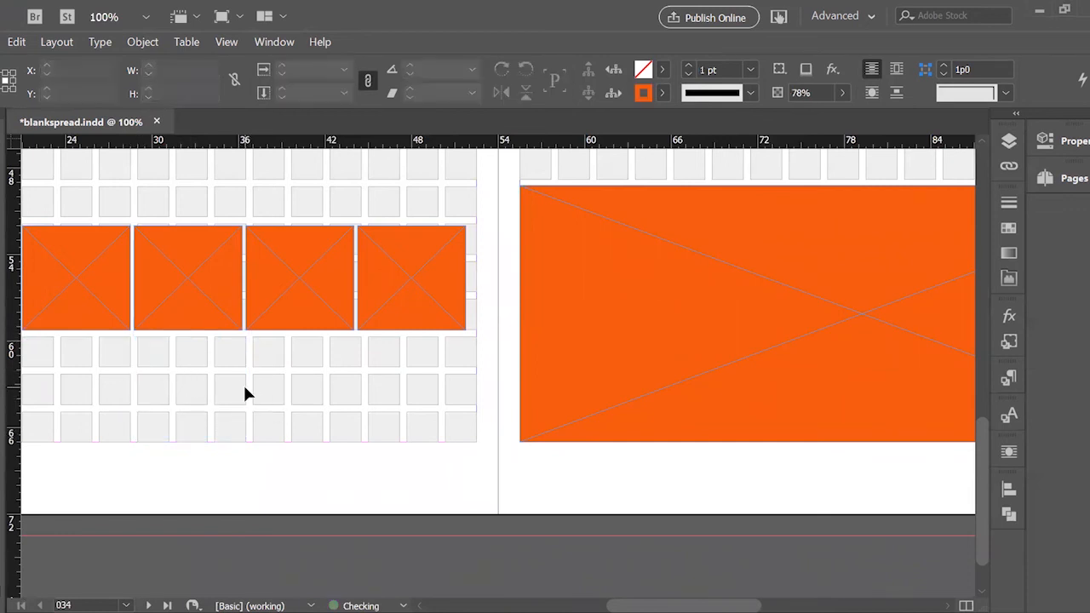
{"action": "key", "text": "ctrl+alt+0"}
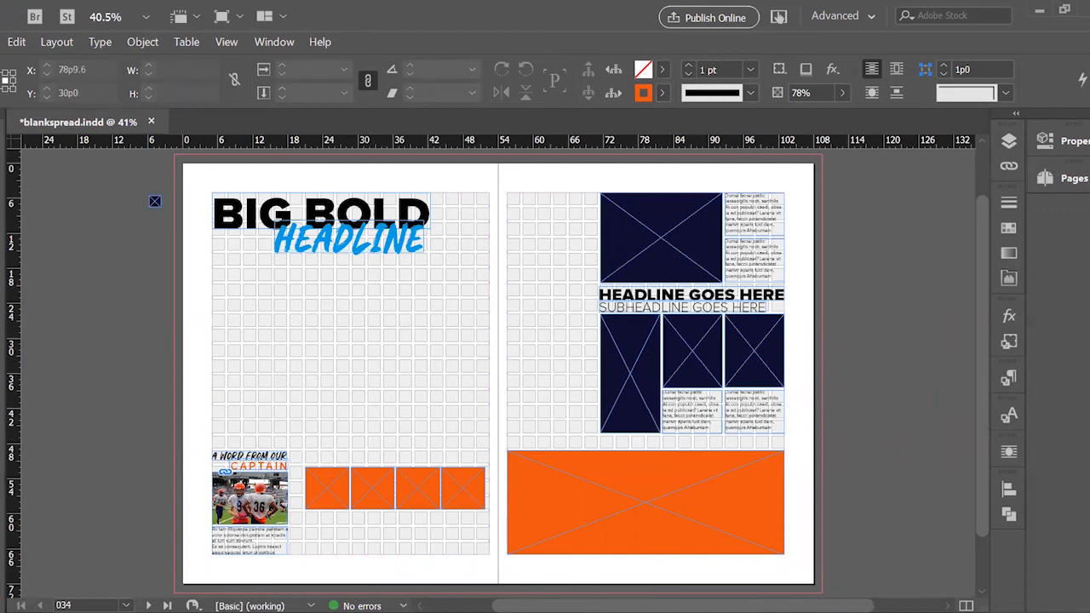
{"action": "key", "text": "ctrl+d"}
{"action": "left_click", "coordinate": [637, 521]}
{"action": "key", "text": "ctrl+1"}
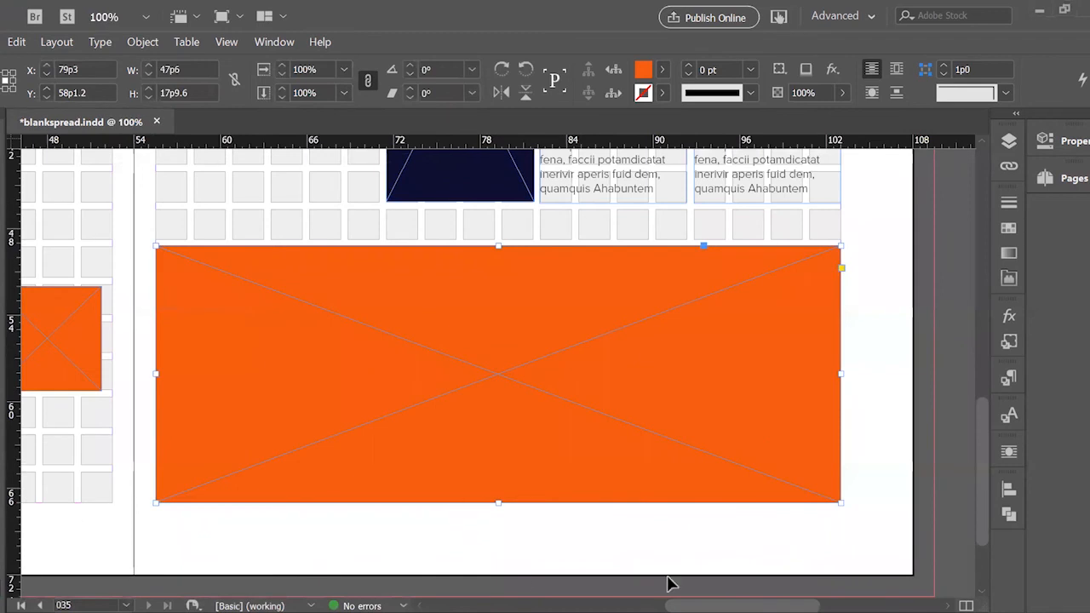
{"action": "scroll", "coordinate": [718, 576], "scroll_direction": "left", "scroll_amount": 5}
{"action": "scroll", "coordinate": [498, 358], "scroll_direction": "left", "scroll_amount": 5}
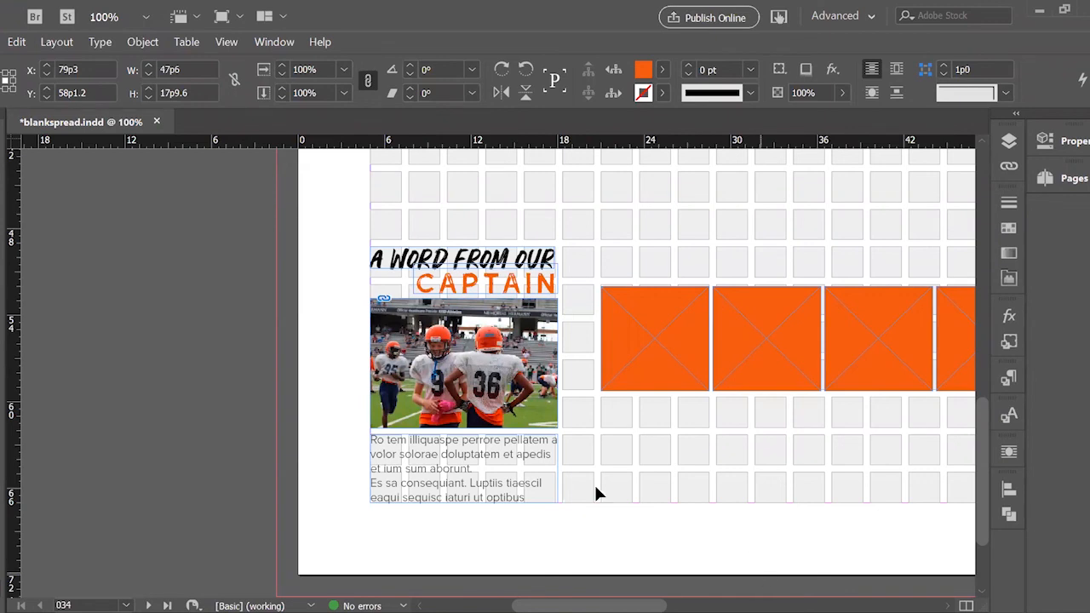
{"action": "key", "text": "alt+f"}
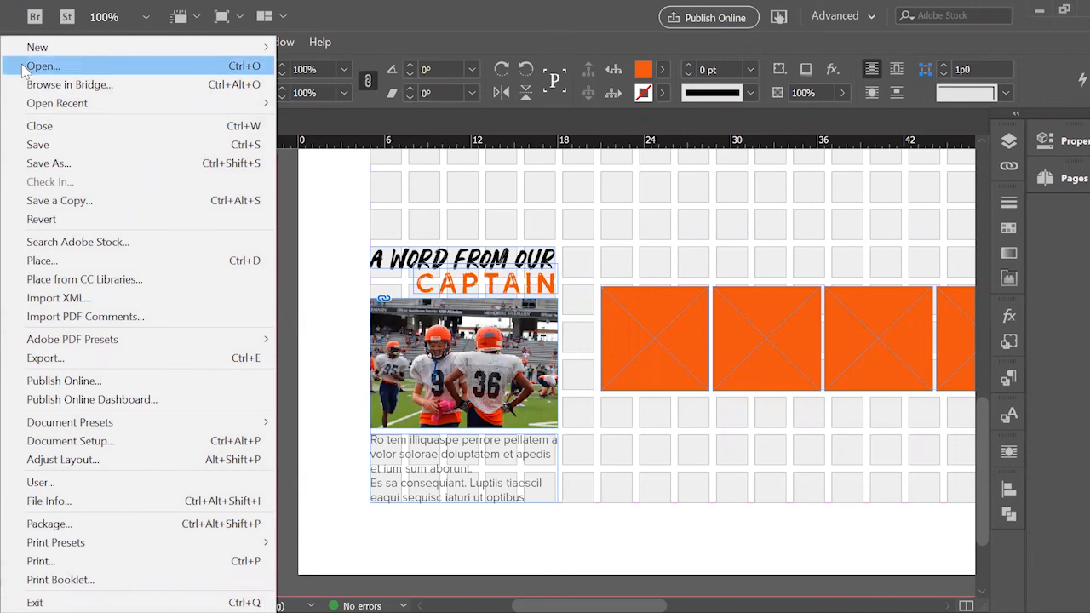
{"action": "mouse_move", "coordinate": [271, 103]}
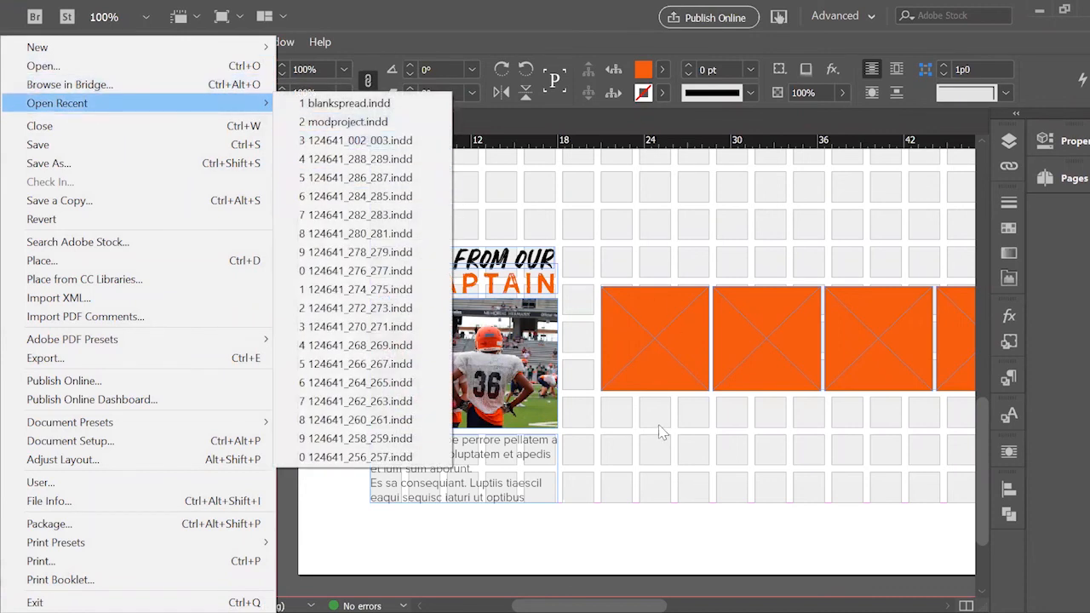
{"action": "left_click", "coordinate": [662, 453]}
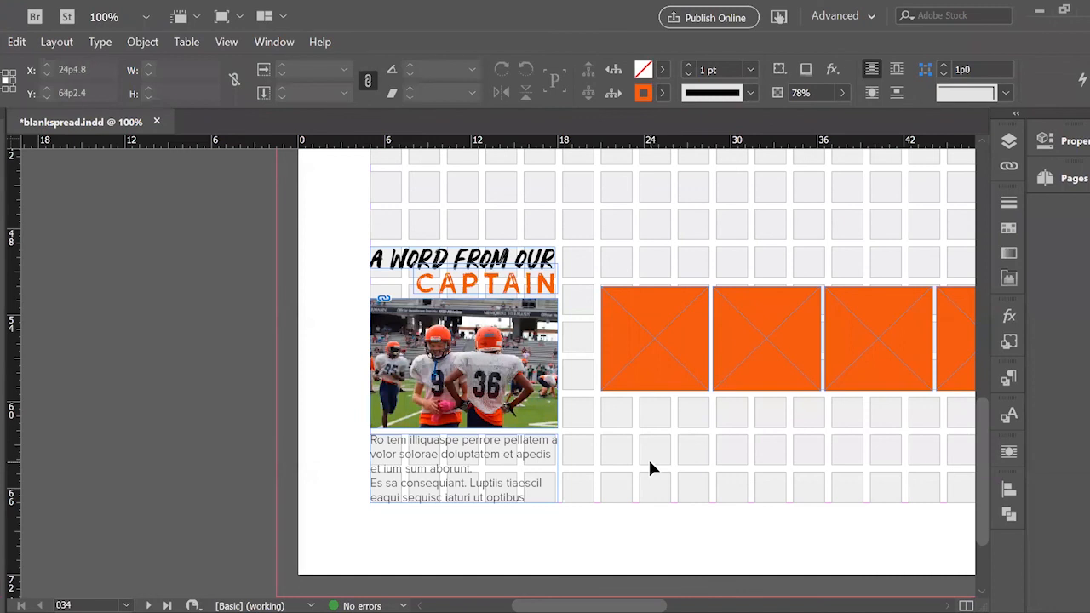
Examine the module layout of the spread in mods.indd, both with the square grid displayed and in preview without it.
{"action": "key", "text": "ctrl+alt+0"}
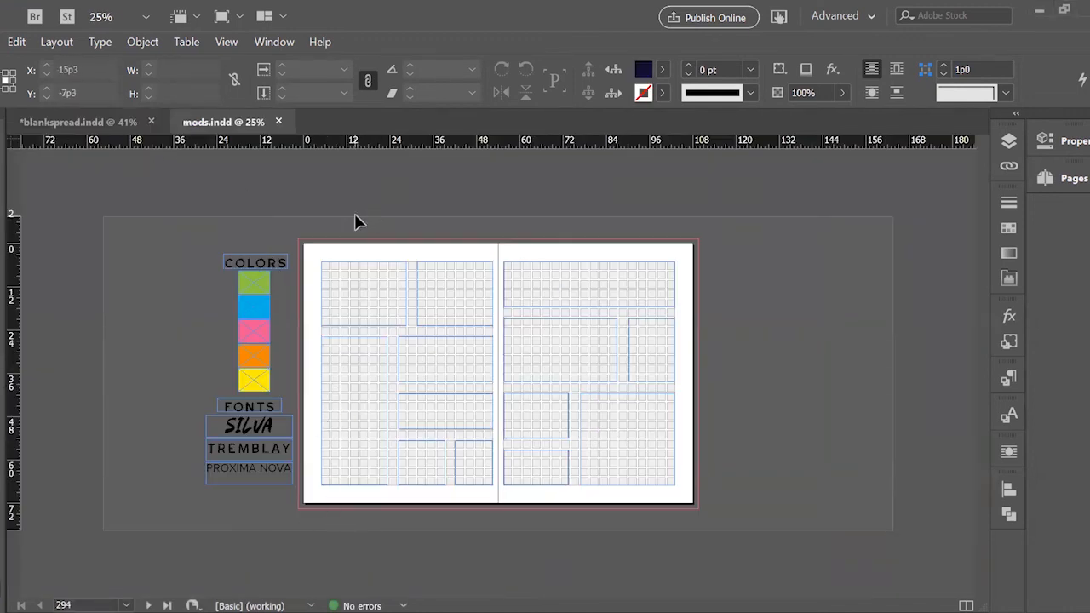
{"action": "key", "text": "ctrl+equal"}
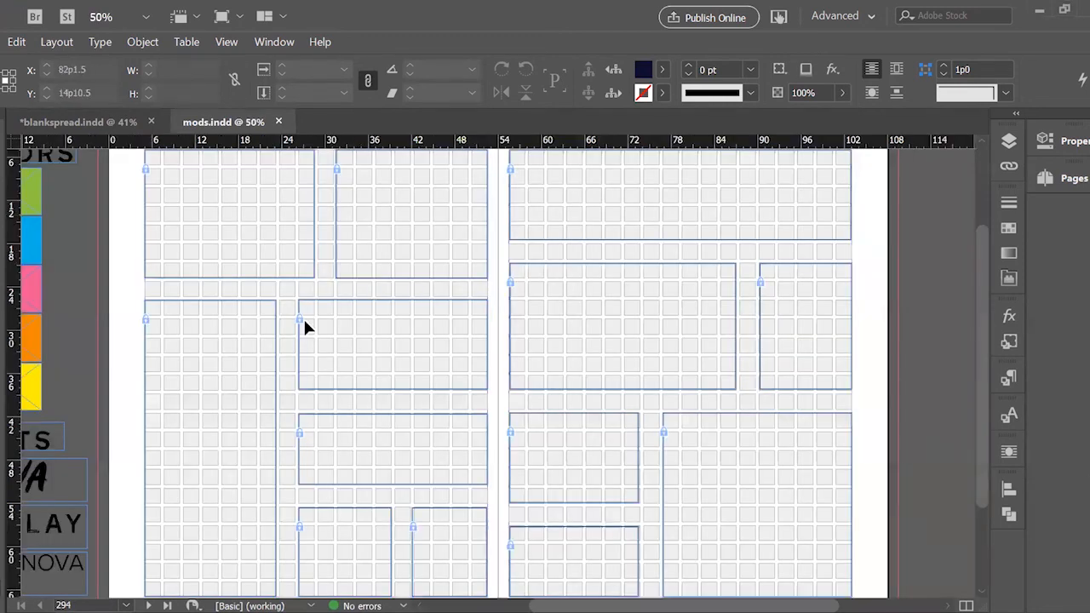
{"action": "key", "text": "w"}
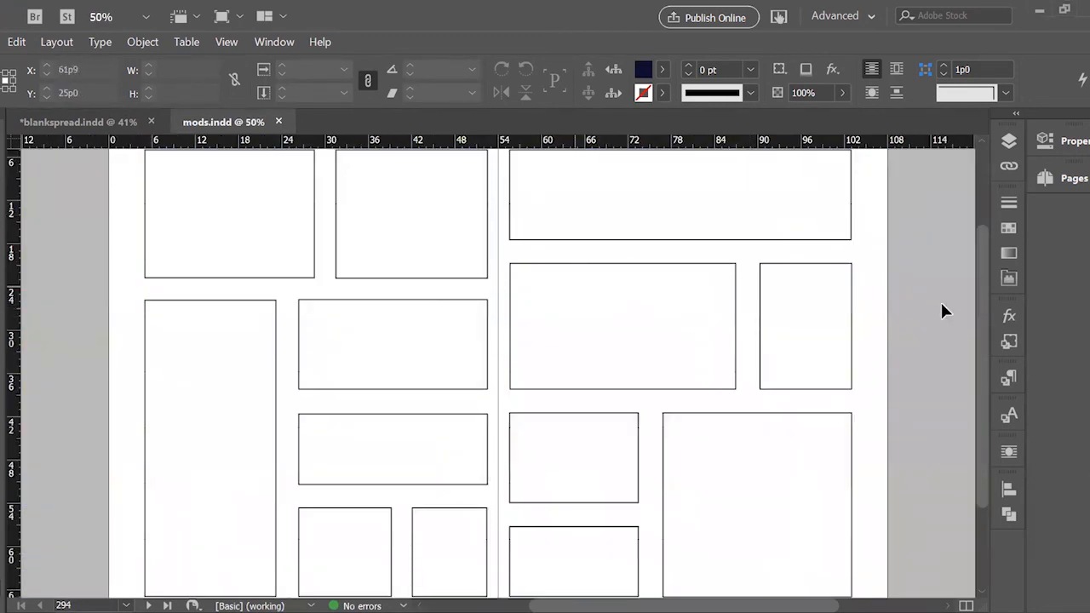
{"action": "scroll", "coordinate": [853, 334], "scroll_direction": "up", "scroll_amount": 1}
{"action": "scroll", "coordinate": [574, 335], "scroll_direction": "down", "scroll_amount": 2}
{"action": "scroll", "coordinate": [707, 462], "scroll_direction": "down", "scroll_amount": 1}
{"action": "scroll", "coordinate": [707, 460], "scroll_direction": "up", "scroll_amount": 2}
{"action": "key", "text": "w"}
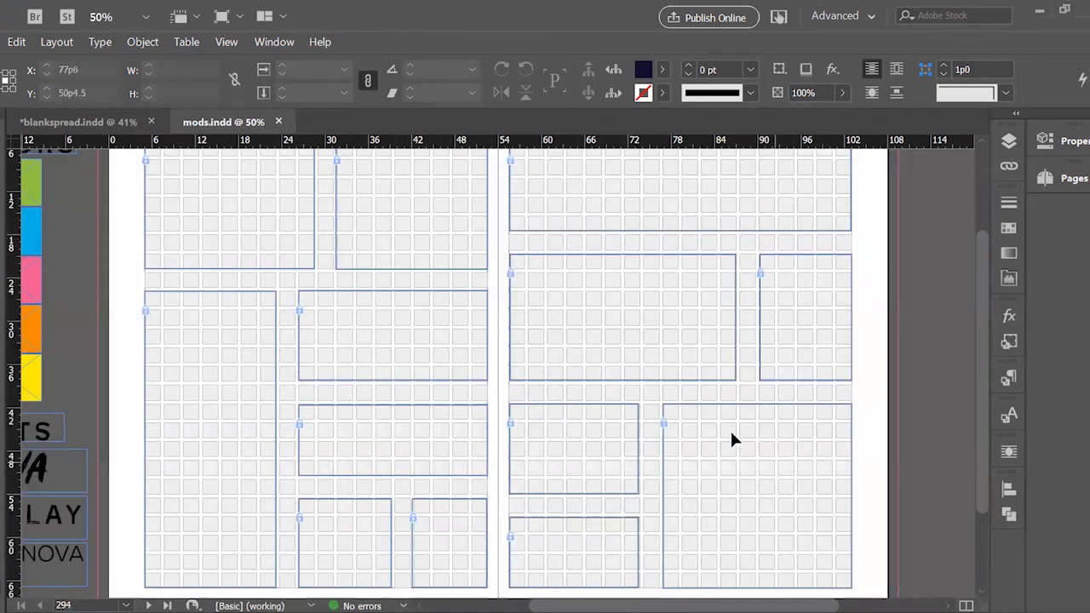